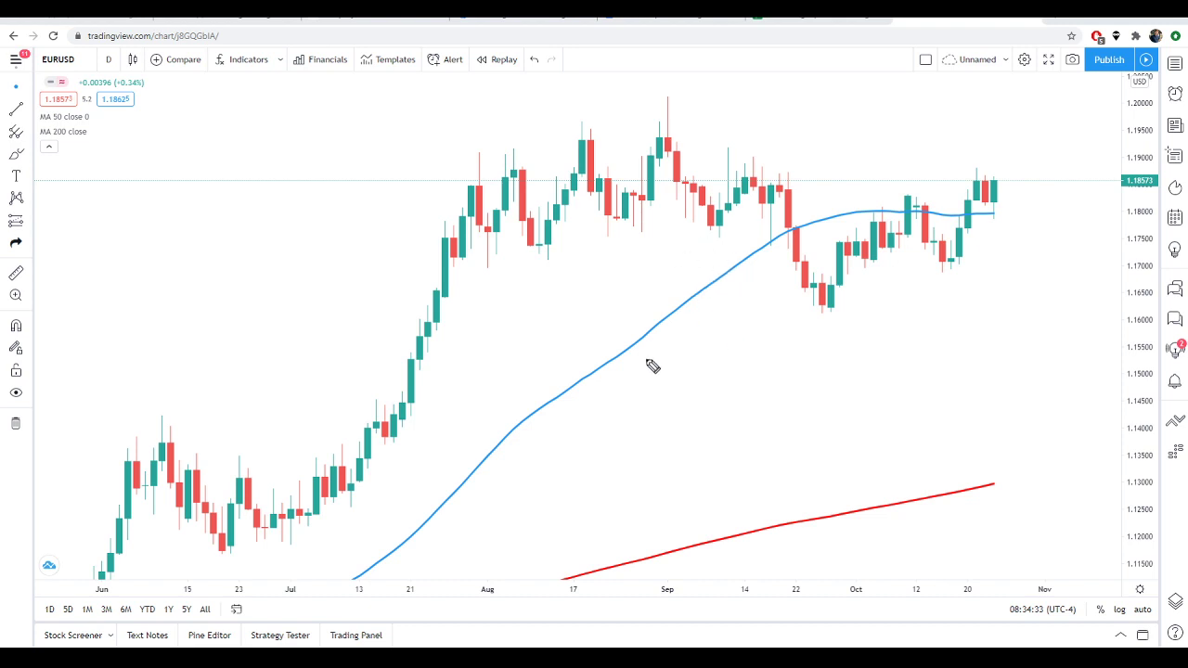
- Ink freehand arrows and circles around the EURUSD symbol and the daily interval, and clear the ink
{"action": "mouse_move", "coordinate": [254, 203]}
{"action": "left_mouse_down"}
{"action": "mouse_move", "coordinate": [109, 113]}
{"action": "mouse_move", "coordinate": [102, 144]}
{"action": "left_mouse_up"}
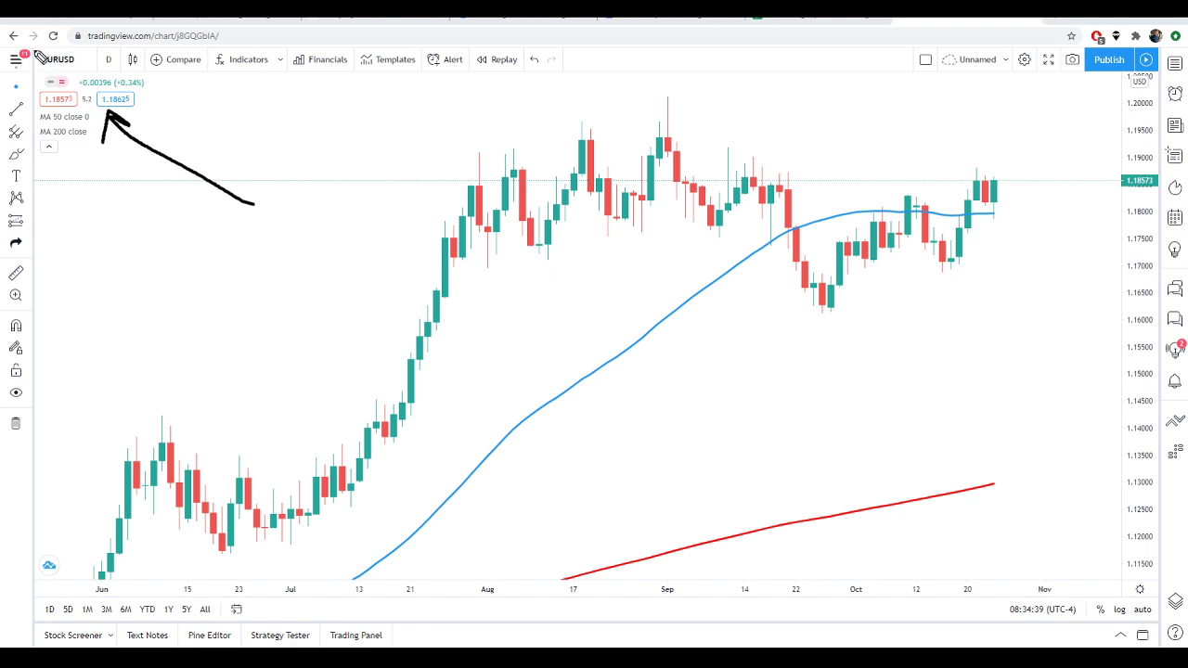
{"action": "mouse_move", "coordinate": [37, 58]}
{"action": "left_mouse_down"}
{"action": "mouse_move", "coordinate": [154, 94]}
{"action": "mouse_move", "coordinate": [97, 74]}
{"action": "mouse_move", "coordinate": [117, 65]}
{"action": "left_mouse_up"}
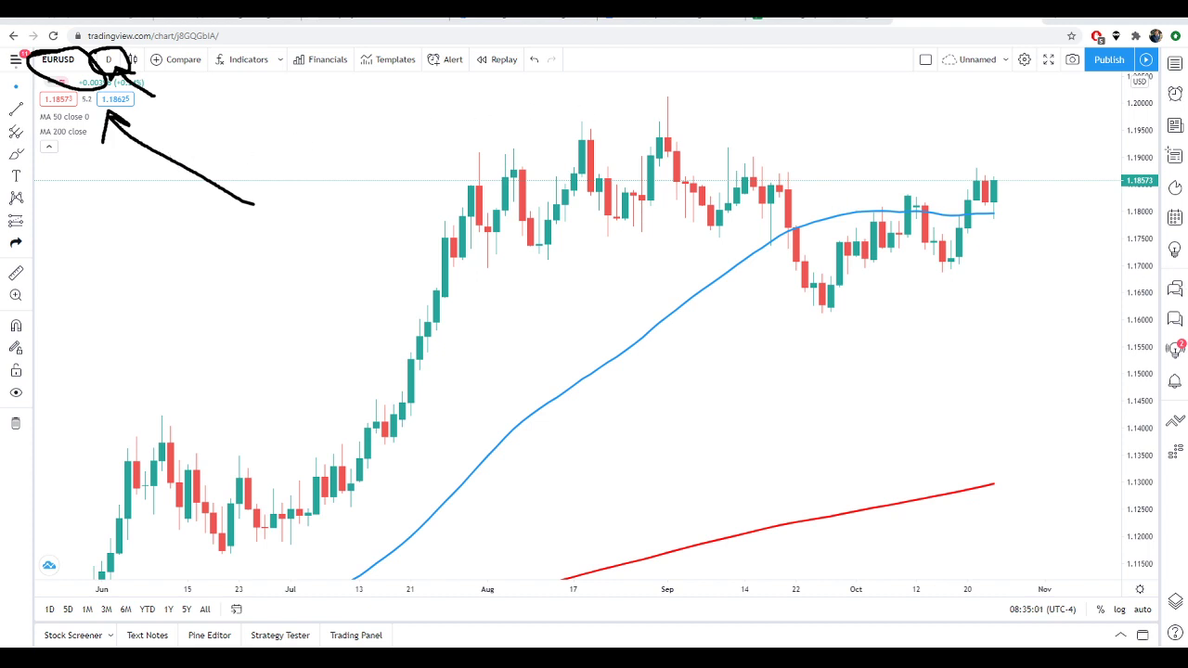
{"action": "key", "text": "e"}
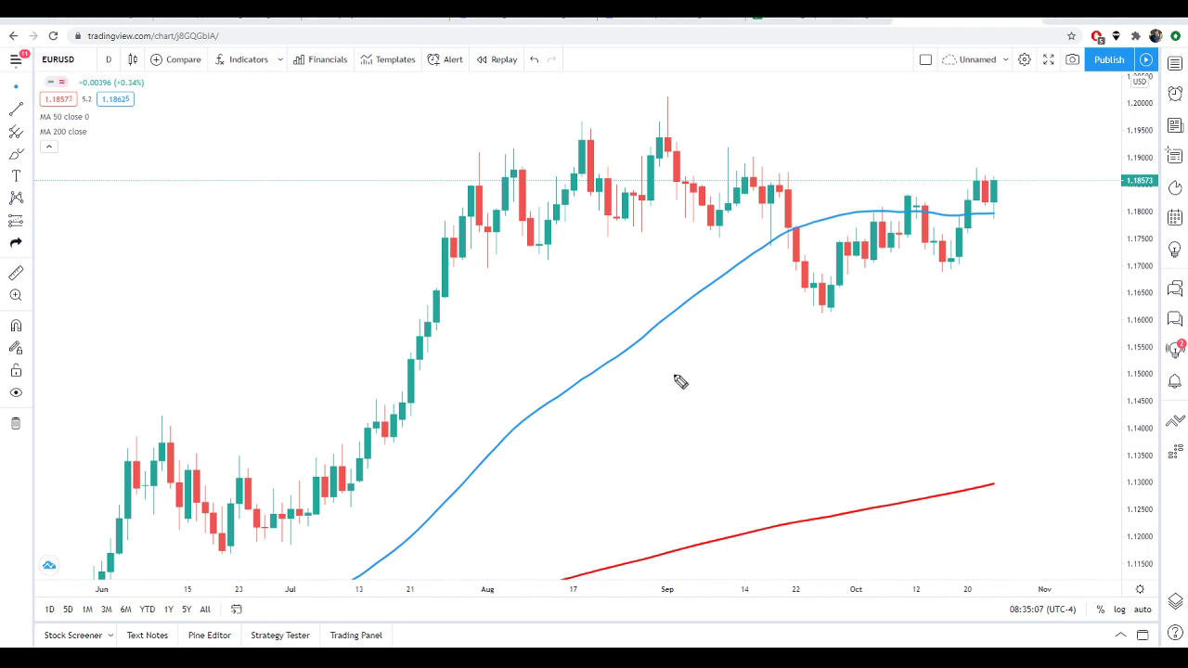
- Handwrite TV and MT4 over the empty area below the candles, underline and box both labels, and clear the ink
{"action": "left_click_drag", "start_coordinate": [703, 365], "coordinate": [698, 422]}
{"action": "left_click_drag", "start_coordinate": [667, 368], "coordinate": [763, 372]}
{"action": "left_click_drag", "start_coordinate": [664, 445], "coordinate": [776, 440]}
{"action": "mouse_move", "coordinate": [886, 414]}
{"action": "left_mouse_down"}
{"action": "mouse_move", "coordinate": [931, 390]}
{"action": "mouse_move", "coordinate": [931, 411]}
{"action": "left_mouse_up"}
{"action": "mouse_move", "coordinate": [971, 375]}
{"action": "left_mouse_down"}
{"action": "mouse_move", "coordinate": [971, 414]}
{"action": "mouse_move", "coordinate": [969, 379]}
{"action": "left_mouse_up"}
{"action": "mouse_move", "coordinate": [1019, 369]}
{"action": "left_mouse_down"}
{"action": "mouse_move", "coordinate": [1022, 406]}
{"action": "mouse_move", "coordinate": [971, 390]}
{"action": "left_mouse_up"}
{"action": "left_click_drag", "start_coordinate": [882, 432], "coordinate": [1038, 433]}
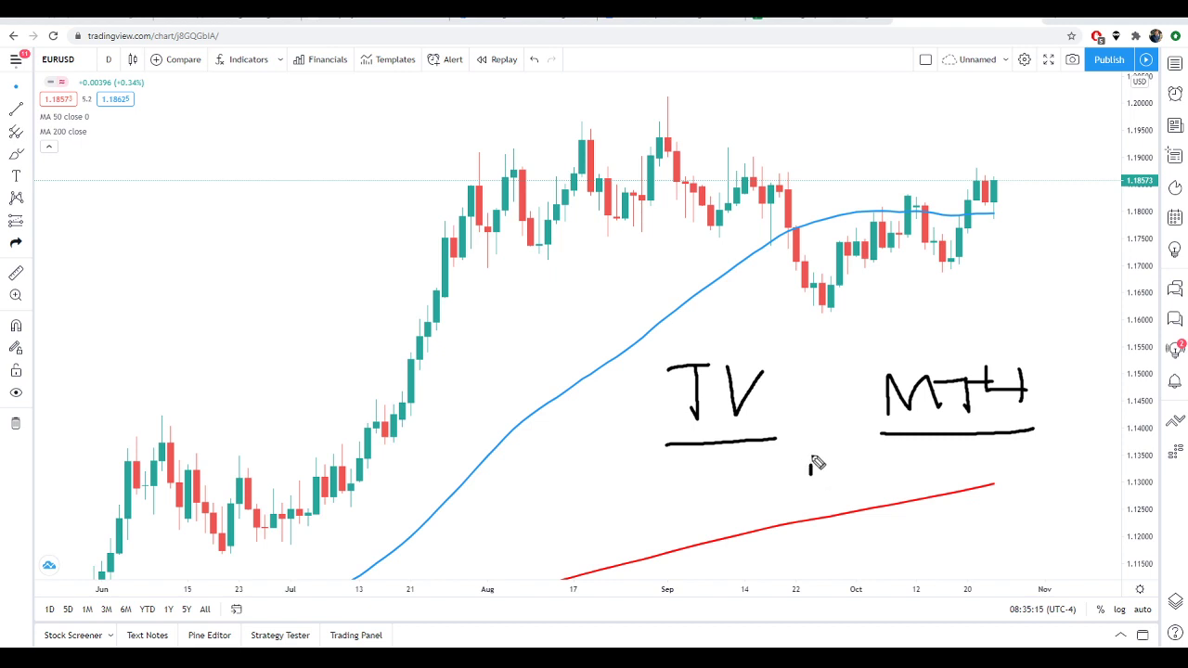
{"action": "mouse_move", "coordinate": [810, 469]}
{"action": "left_mouse_down"}
{"action": "mouse_move", "coordinate": [809, 361]}
{"action": "mouse_move", "coordinate": [640, 419]}
{"action": "mouse_move", "coordinate": [774, 484]}
{"action": "left_mouse_up"}
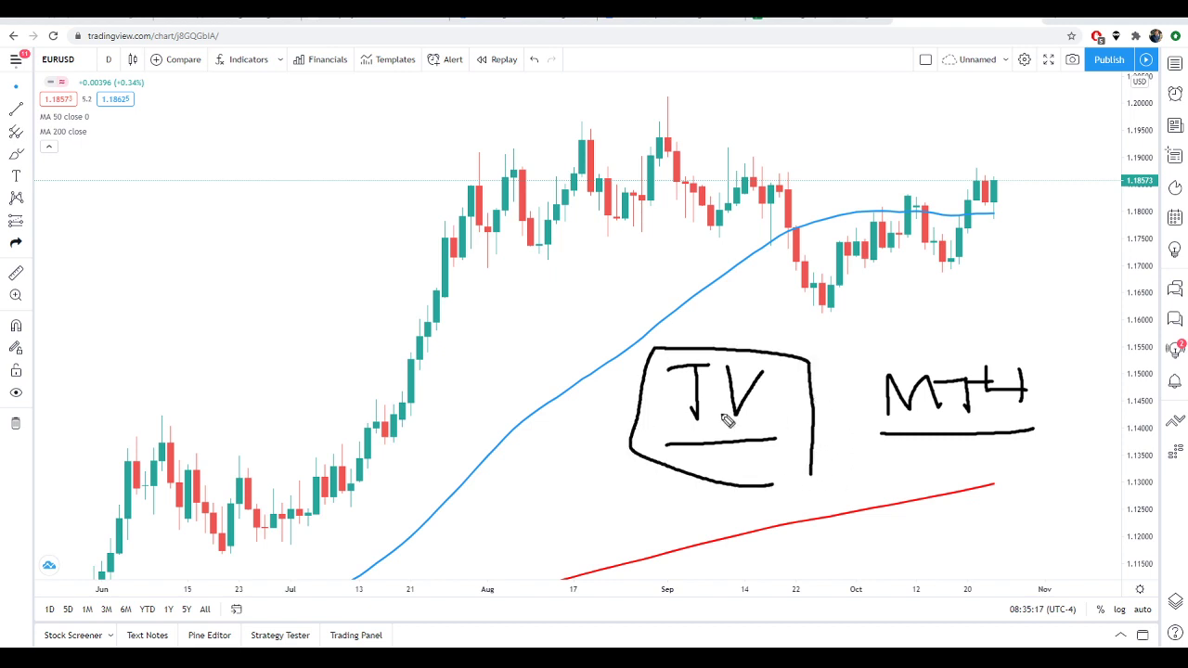
{"action": "mouse_move", "coordinate": [825, 346]}
{"action": "left_mouse_down"}
{"action": "mouse_move", "coordinate": [829, 451]}
{"action": "mouse_move", "coordinate": [1061, 347]}
{"action": "mouse_move", "coordinate": [748, 335]}
{"action": "left_mouse_up"}
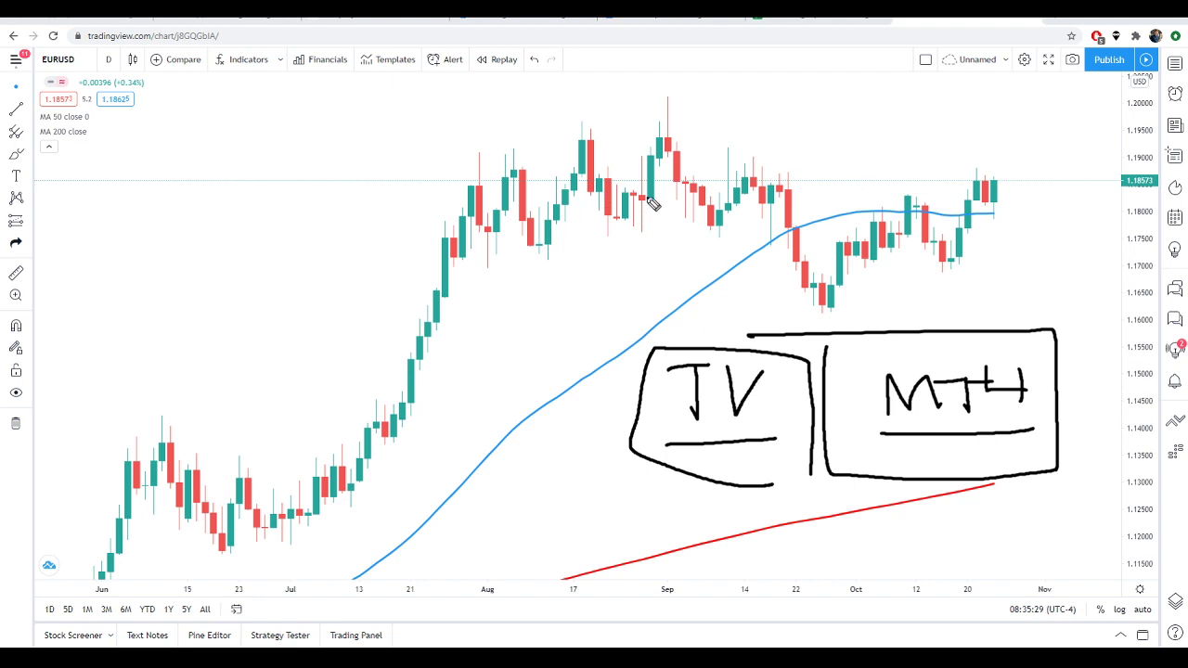
{"action": "key", "text": "Escape"}
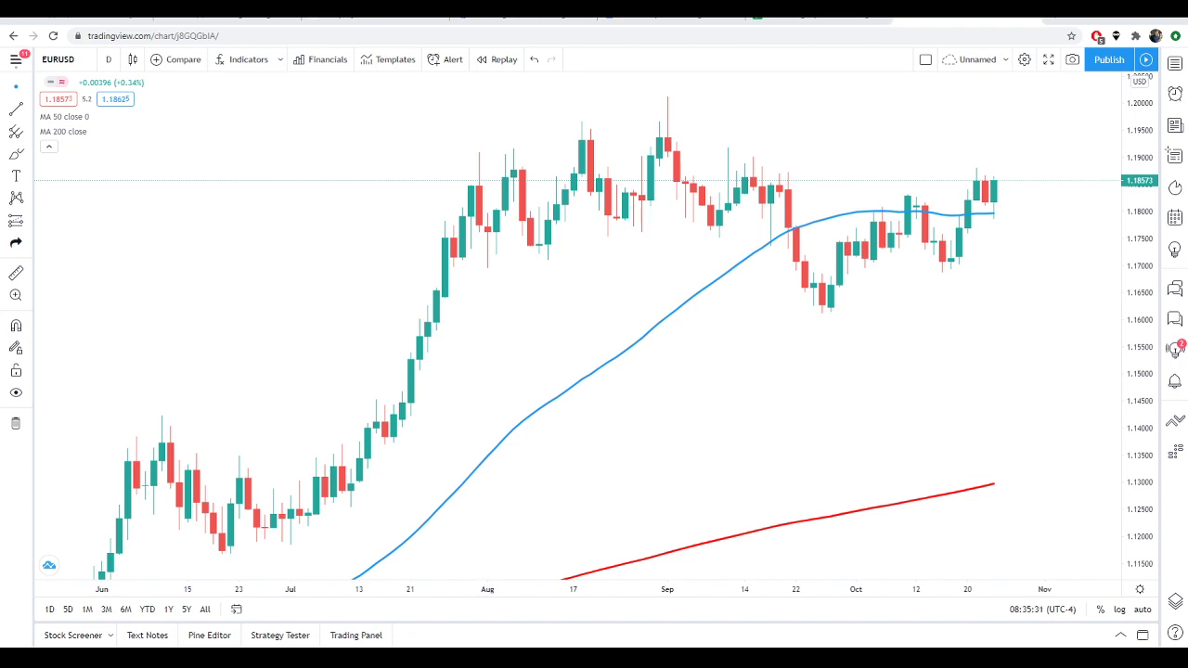
- Draw a rising trend line under the lows from 14 May 2020 at about 1.0801 to early October at about 1.198
{"action": "scroll", "coordinate": [789, 416], "scroll_direction": "right", "scroll_amount": 3}
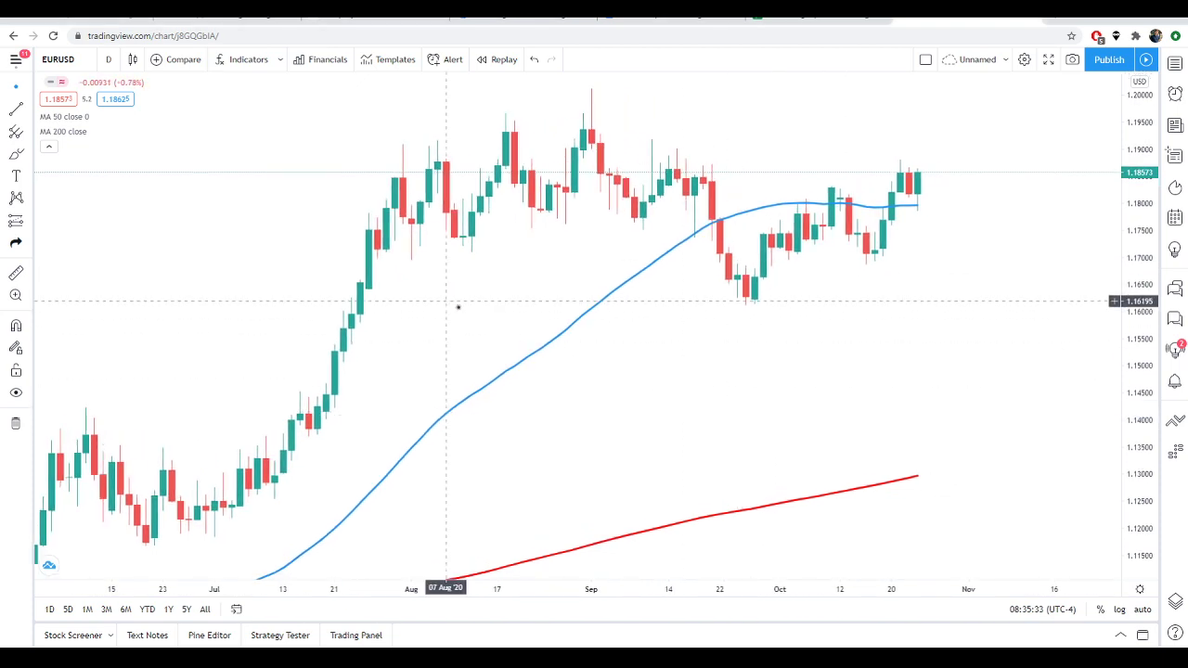
{"action": "scroll", "coordinate": [464, 278], "scroll_direction": "down", "scroll_amount": 5}
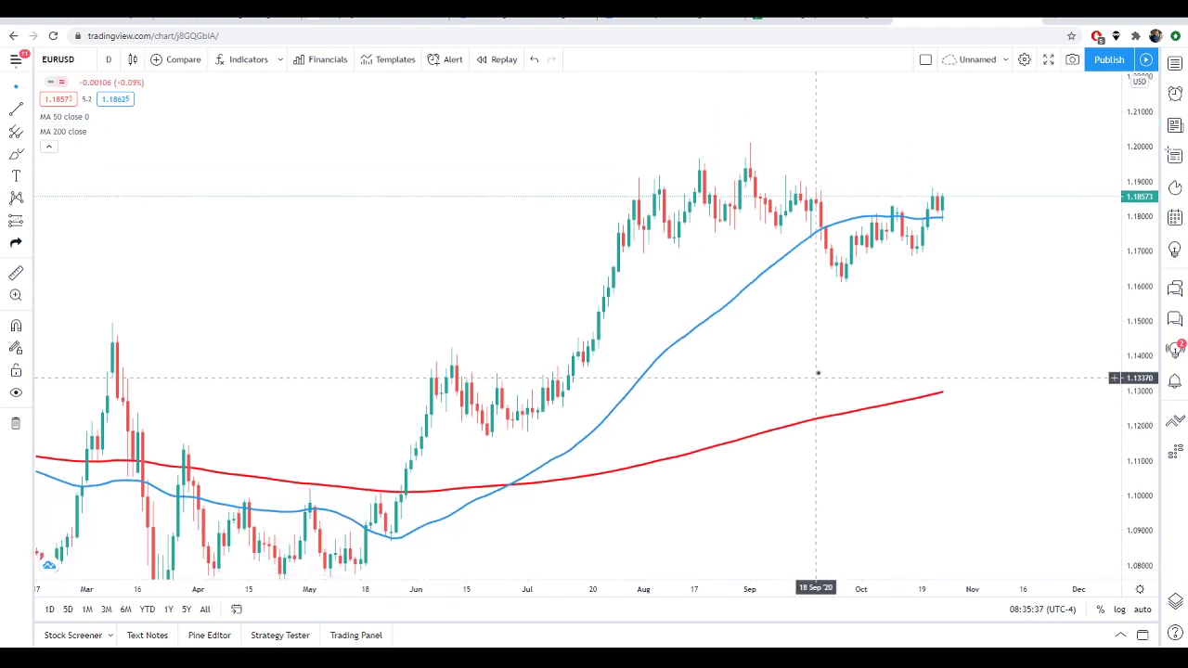
{"action": "left_click", "coordinate": [15, 109]}
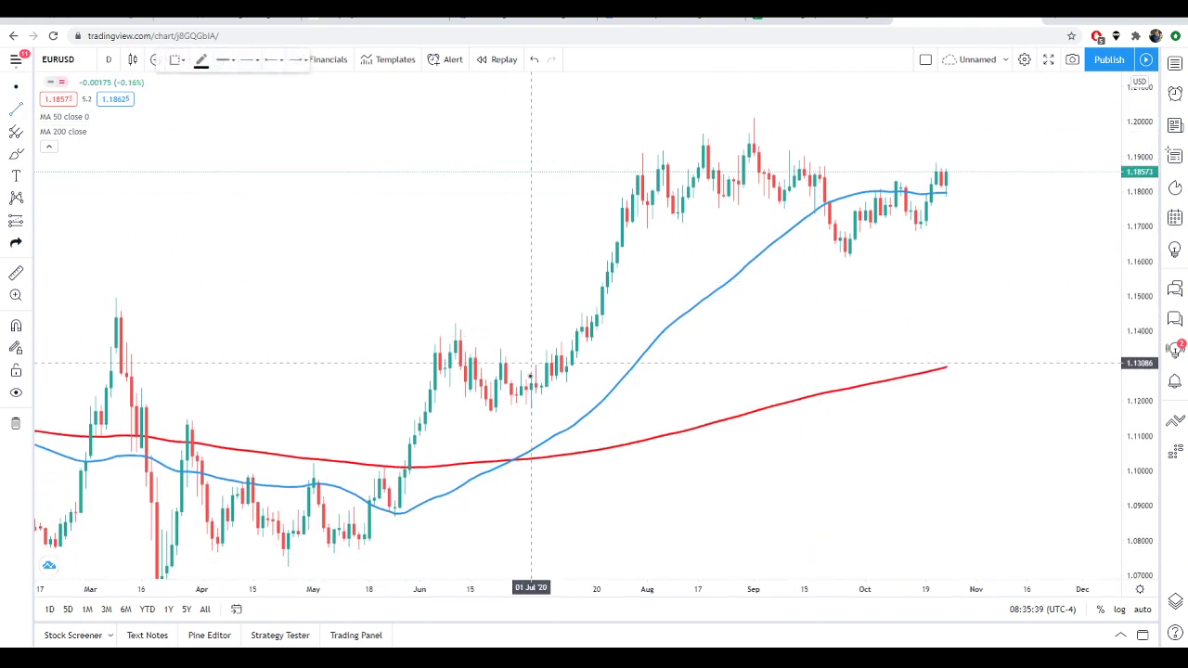
{"action": "left_click", "coordinate": [358, 538]}
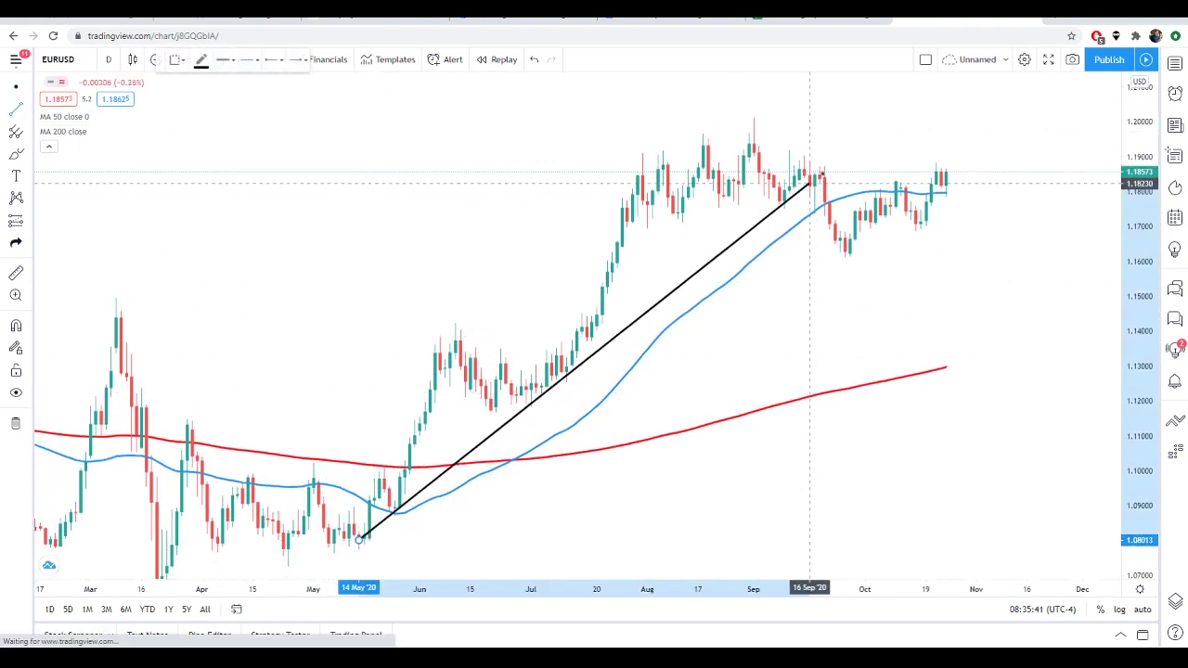
{"action": "left_click", "coordinate": [875, 130]}
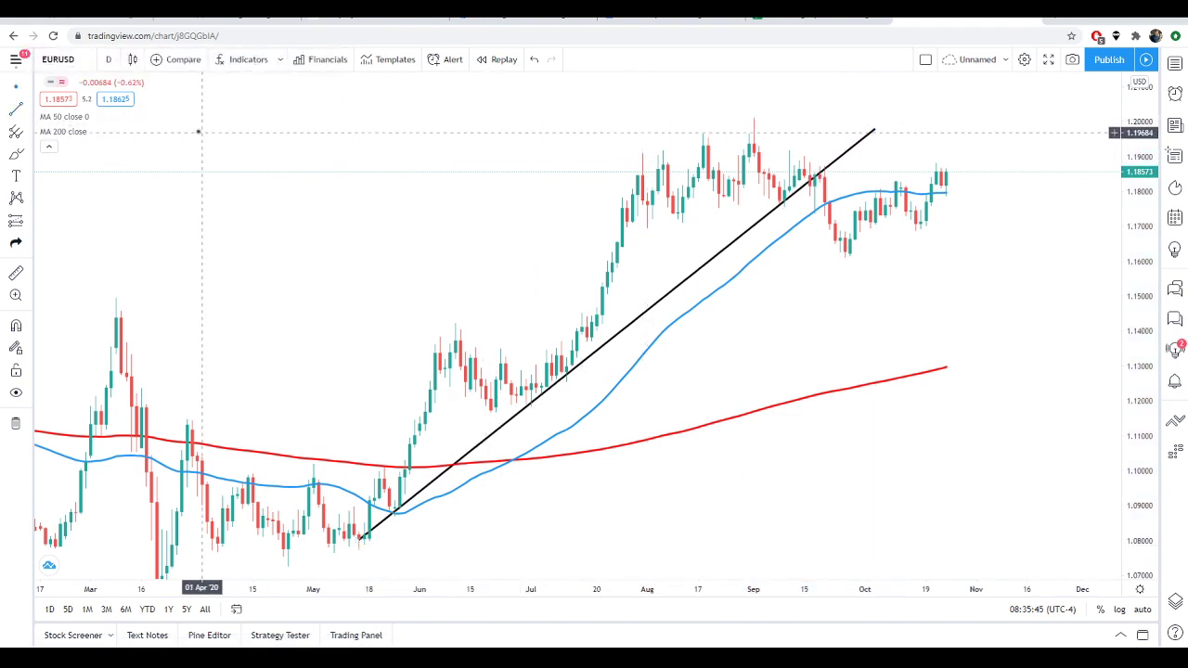
- Draw a falling trend line across the highs from 14 August 2020 at about 1.196 to early November at about 1.185
{"action": "left_click", "coordinate": [16, 113]}
{"action": "left_click", "coordinate": [693, 137]}
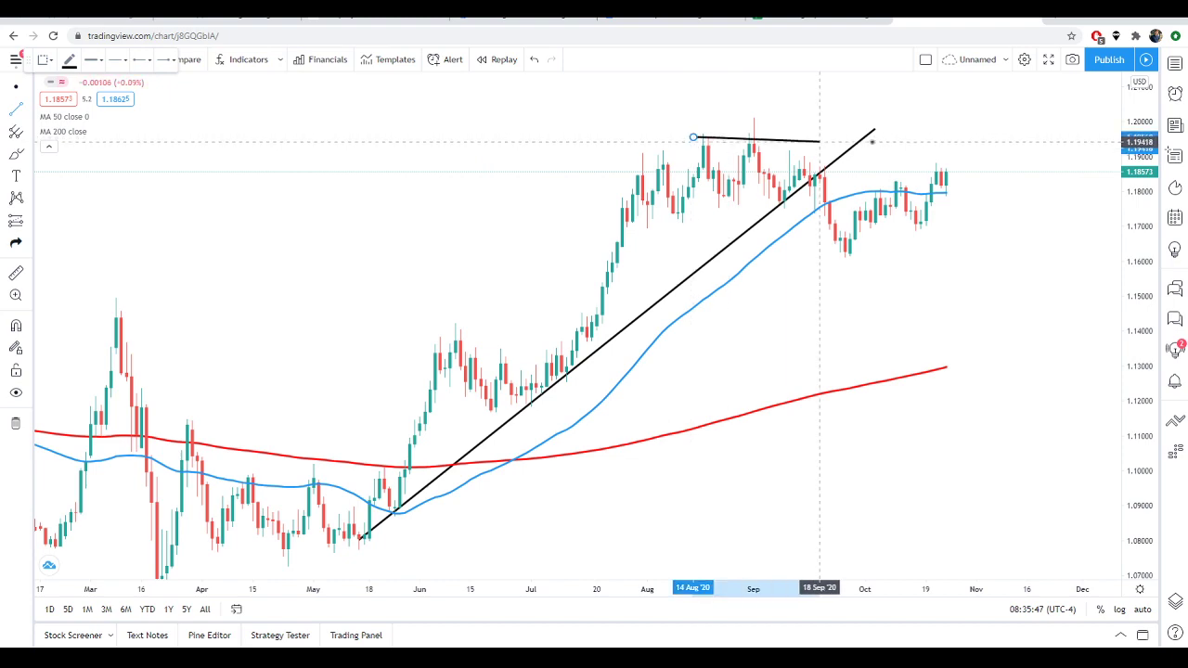
{"action": "left_click", "coordinate": [1002, 171]}
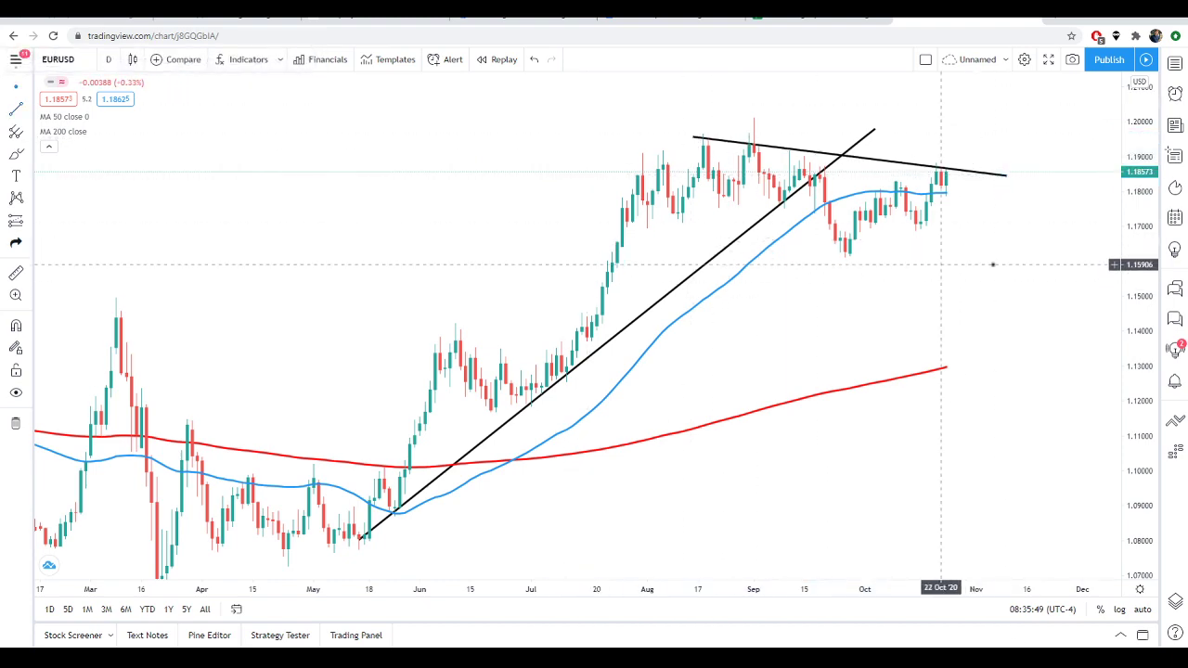
- Mark the latest candles at the falling trend line with freehand ink, and clear the ink
{"action": "left_click_drag", "start_coordinate": [1137, 292], "coordinate": [974, 334]}
{"action": "scroll", "coordinate": [974, 335], "scroll_direction": "up", "scroll_amount": 3}
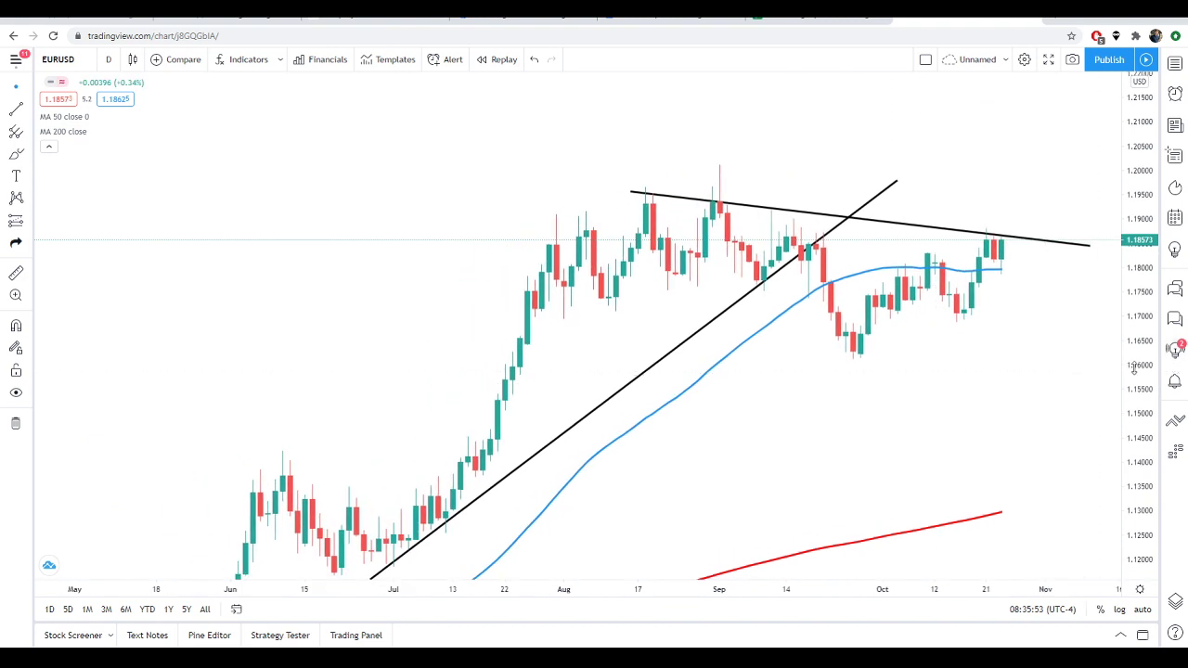
{"action": "left_click_drag", "start_coordinate": [1135, 367], "coordinate": [1027, 390]}
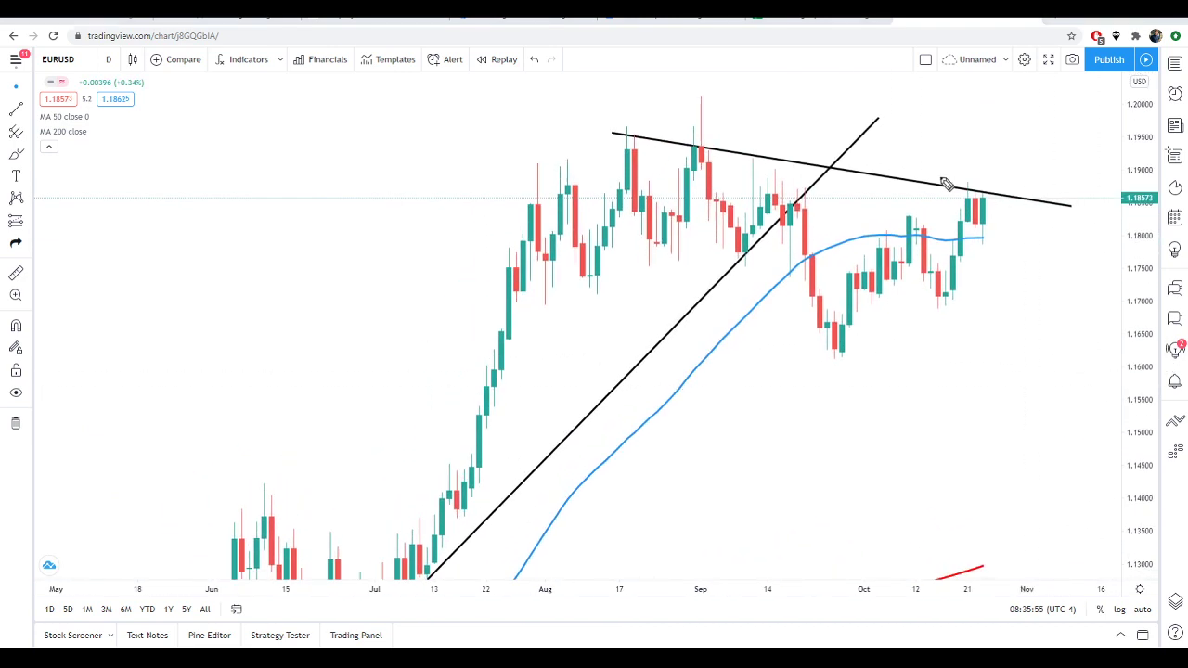
{"action": "left_click_drag", "start_coordinate": [963, 182], "coordinate": [1029, 181]}
{"action": "left_click_drag", "start_coordinate": [992, 247], "coordinate": [1034, 195]}
{"action": "key", "text": "Escape"}
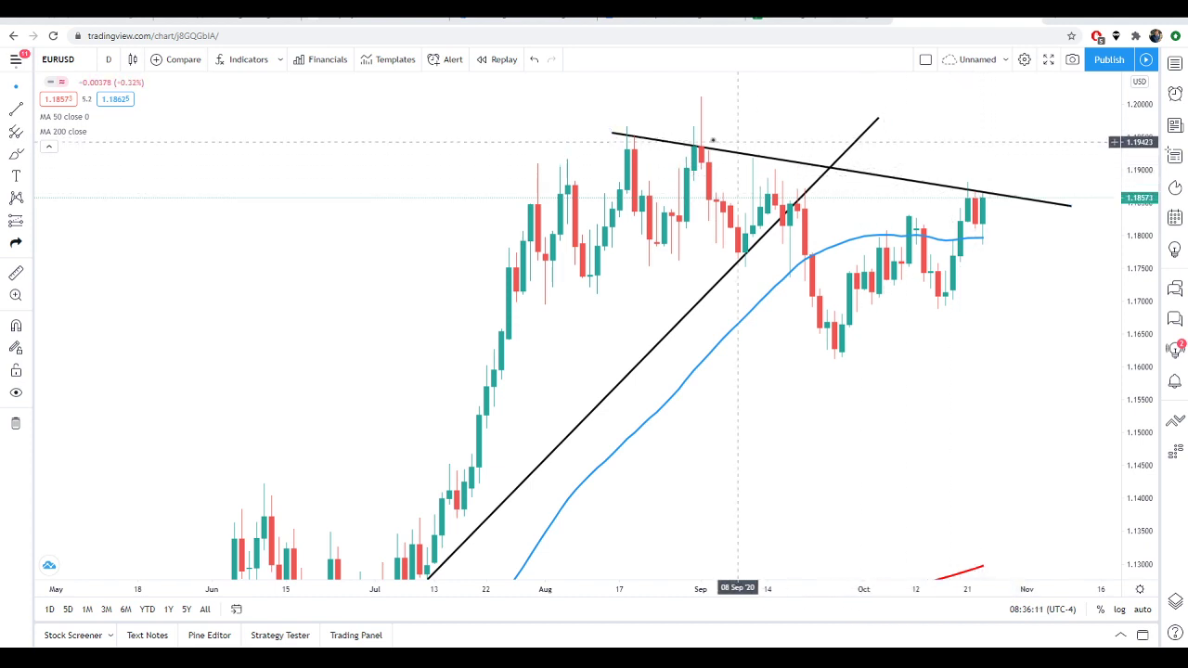
- Draw a support rectangle from 27 July 2020 at about 1.1740 to 24 November 2020 at about 1.1692
{"action": "scroll", "coordinate": [889, 366], "scroll_direction": "down", "scroll_amount": 2}
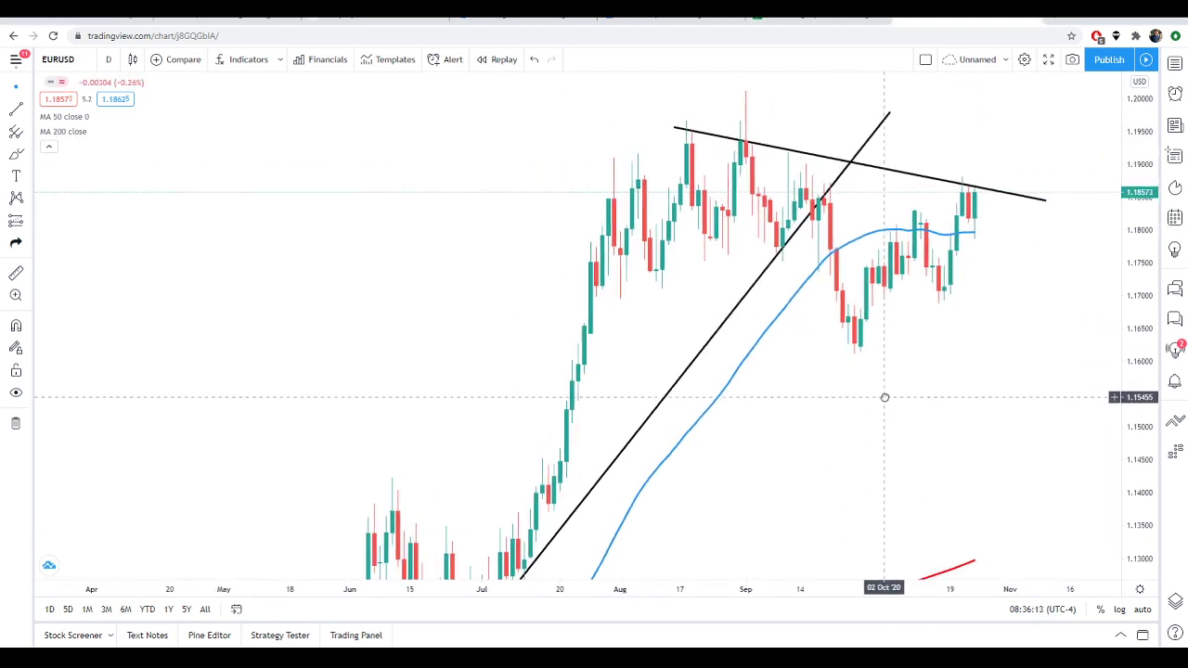
{"action": "left_click_drag", "start_coordinate": [789, 429], "coordinate": [744, 426]}
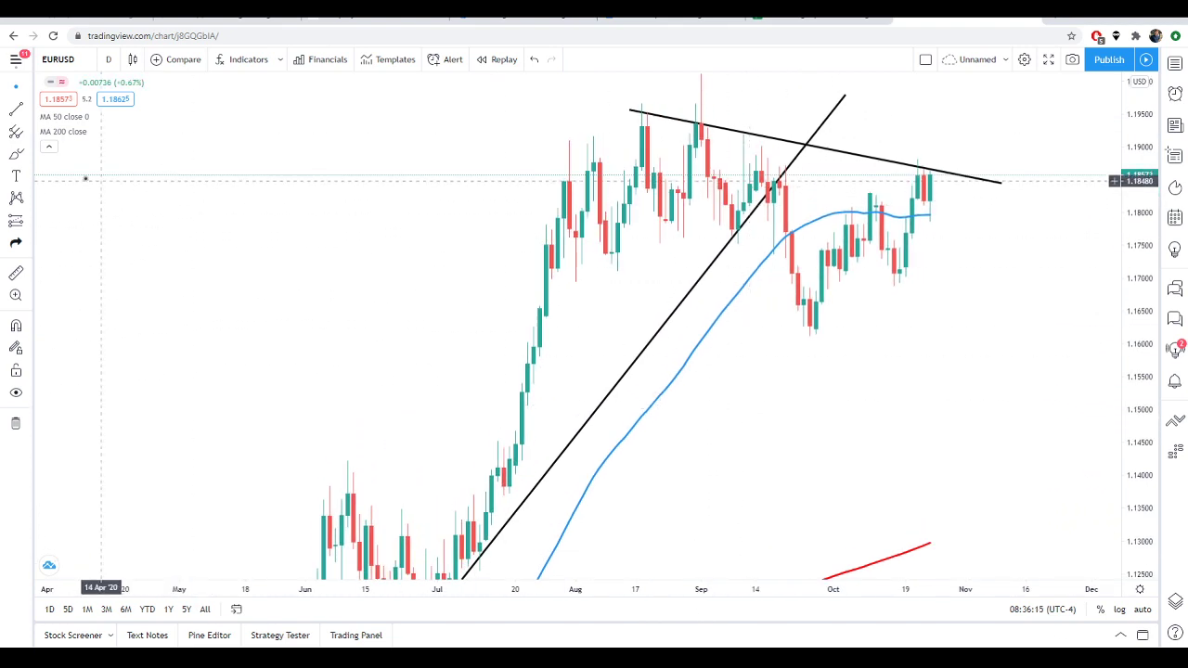
{"action": "left_click", "coordinate": [27, 154]}
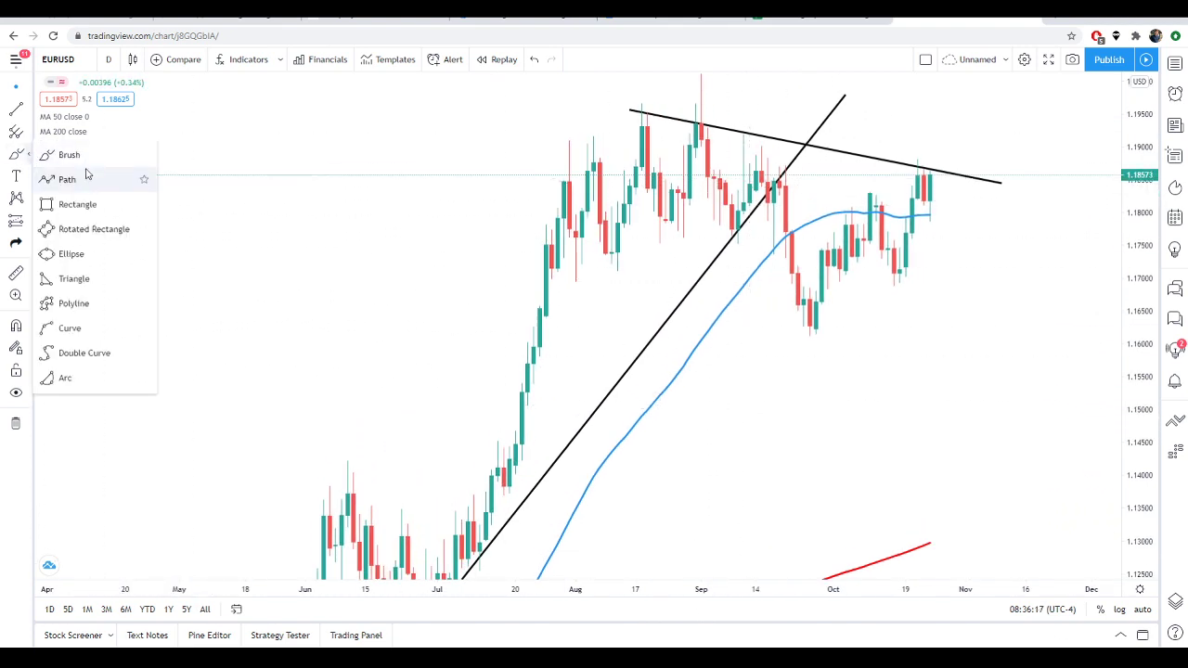
{"action": "left_click", "coordinate": [105, 209]}
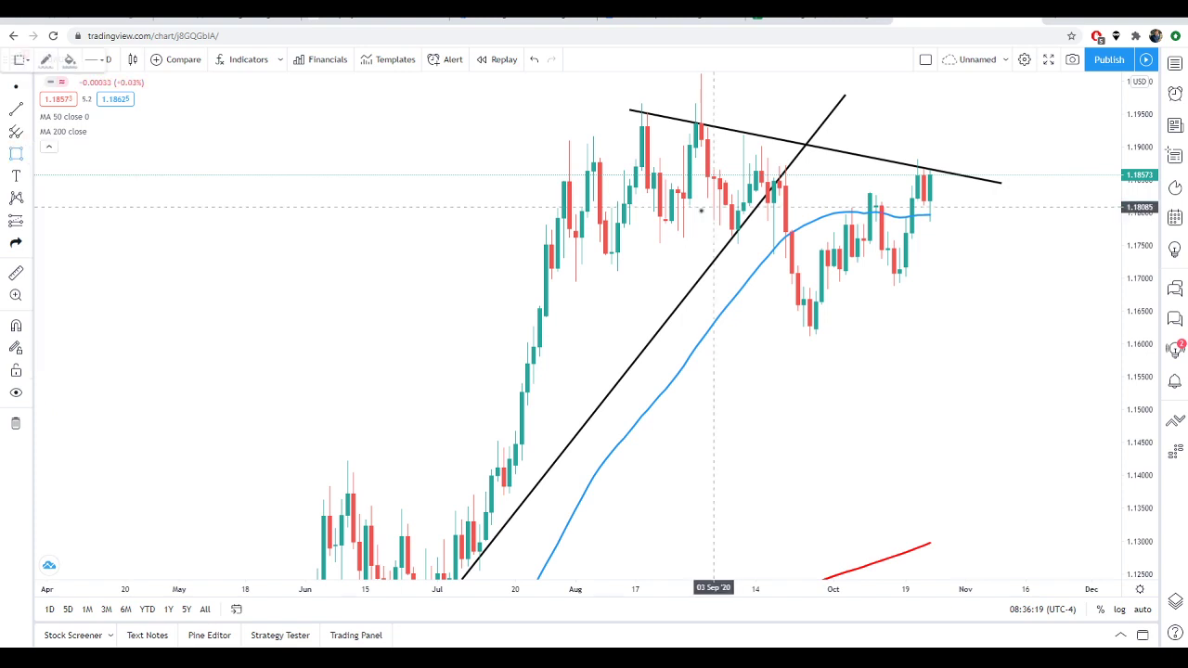
{"action": "left_click_drag", "start_coordinate": [546, 252], "coordinate": [1061, 282]}
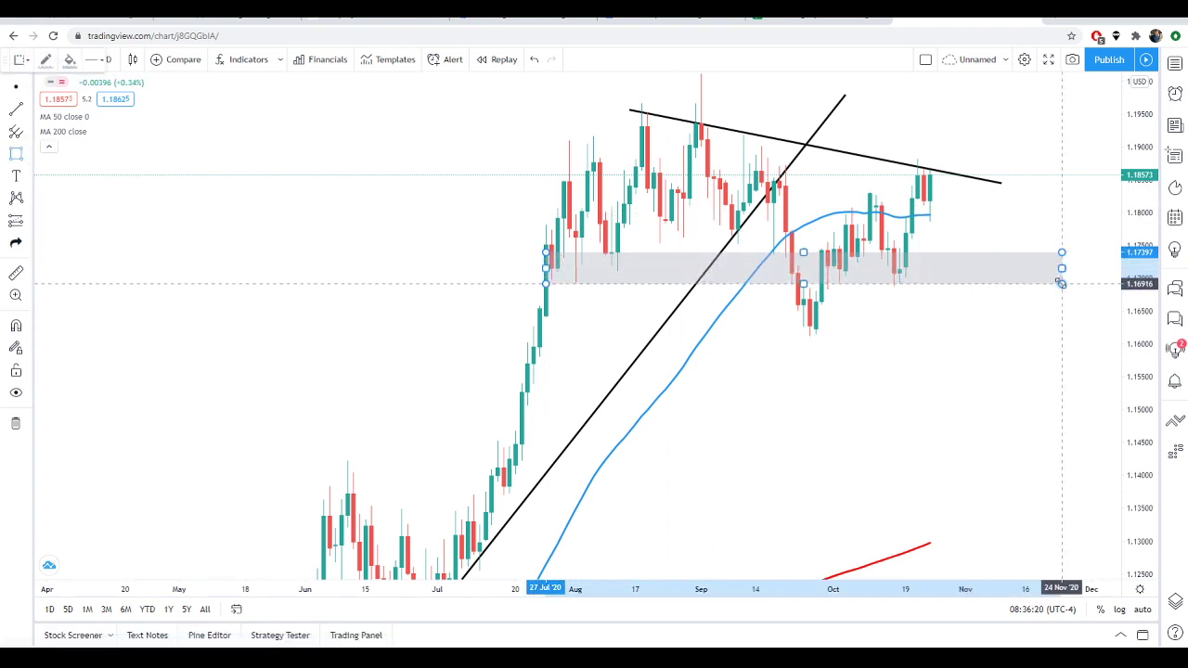
- Sketch a zigzag path of rising swings from late May up to the August high and down again, and discard it
{"action": "left_click", "coordinate": [28, 132]}
{"action": "left_click", "coordinate": [34, 152]}
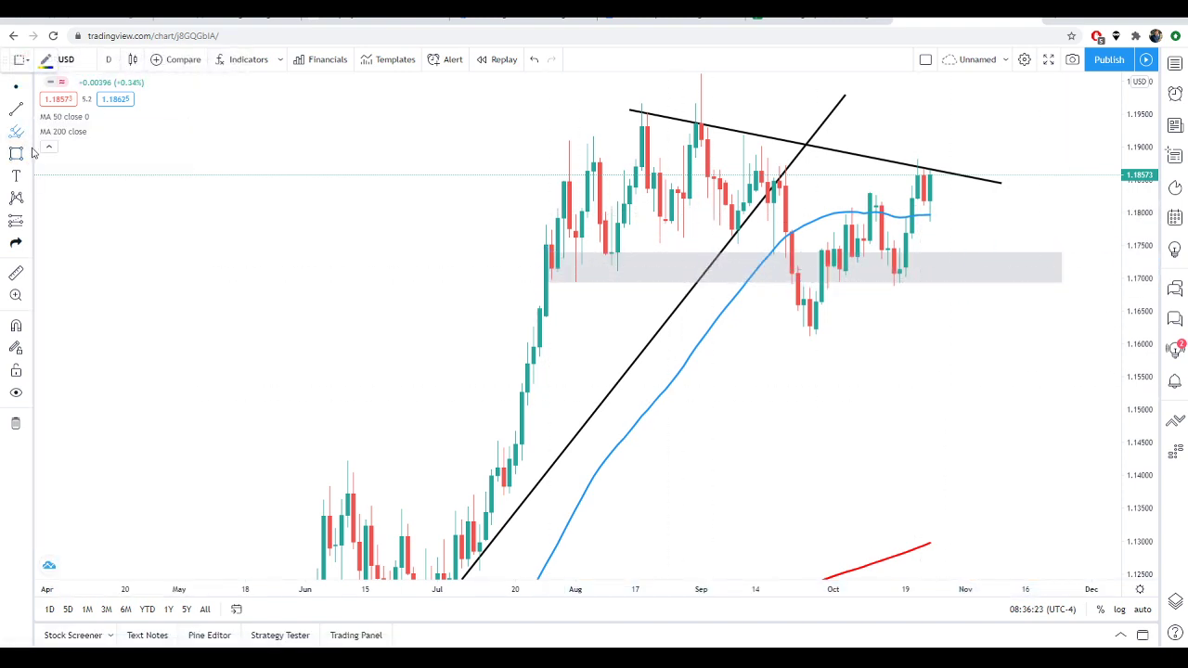
{"action": "left_click", "coordinate": [29, 151]}
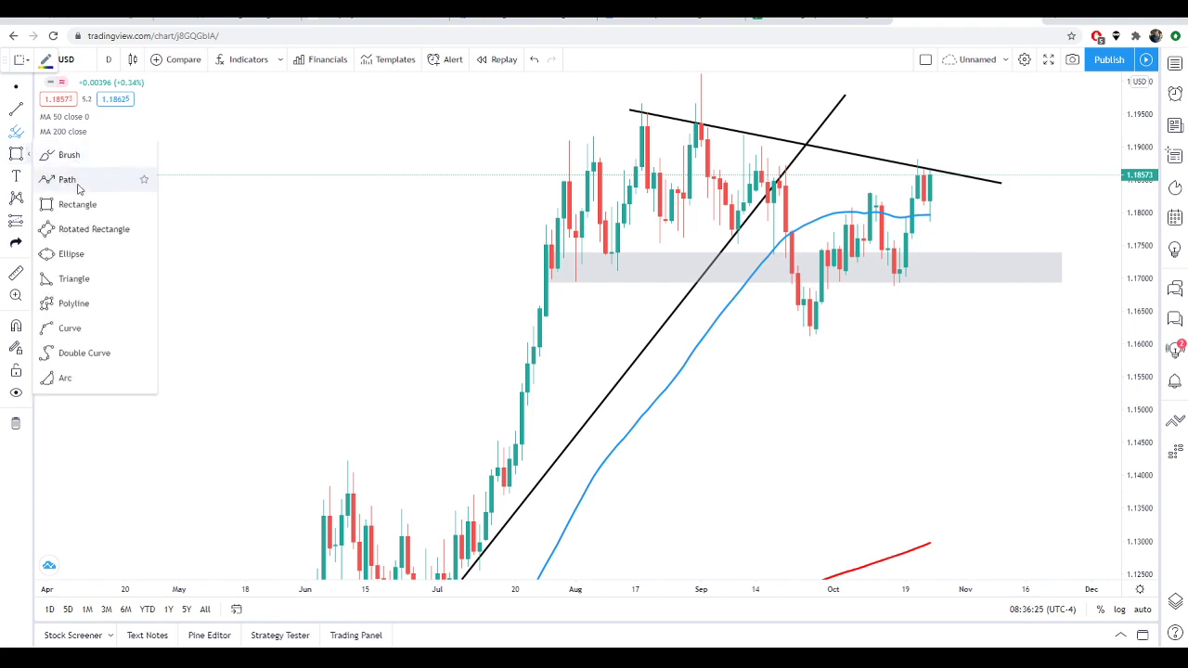
{"action": "left_click", "coordinate": [61, 177]}
{"action": "left_click", "coordinate": [269, 328]}
{"action": "left_click", "coordinate": [347, 237]}
{"action": "left_click", "coordinate": [390, 305]}
{"action": "left_click", "coordinate": [455, 178]}
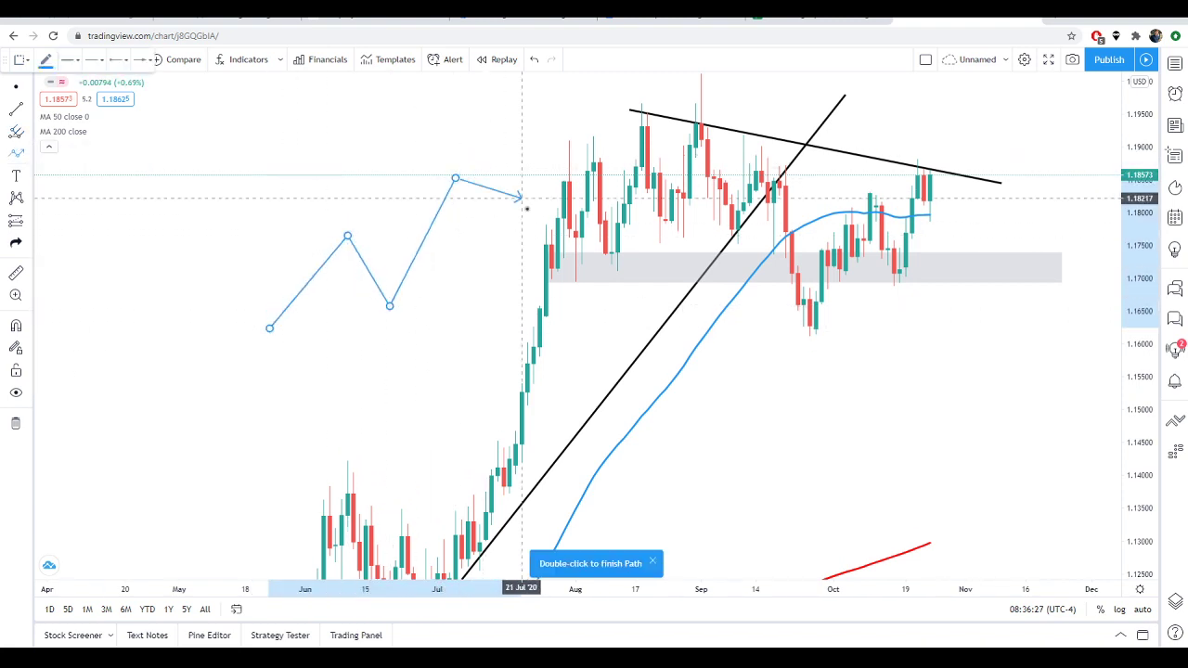
{"action": "left_click", "coordinate": [540, 242]}
{"action": "left_click", "coordinate": [599, 112]}
{"action": "left_click", "coordinate": [702, 173]}
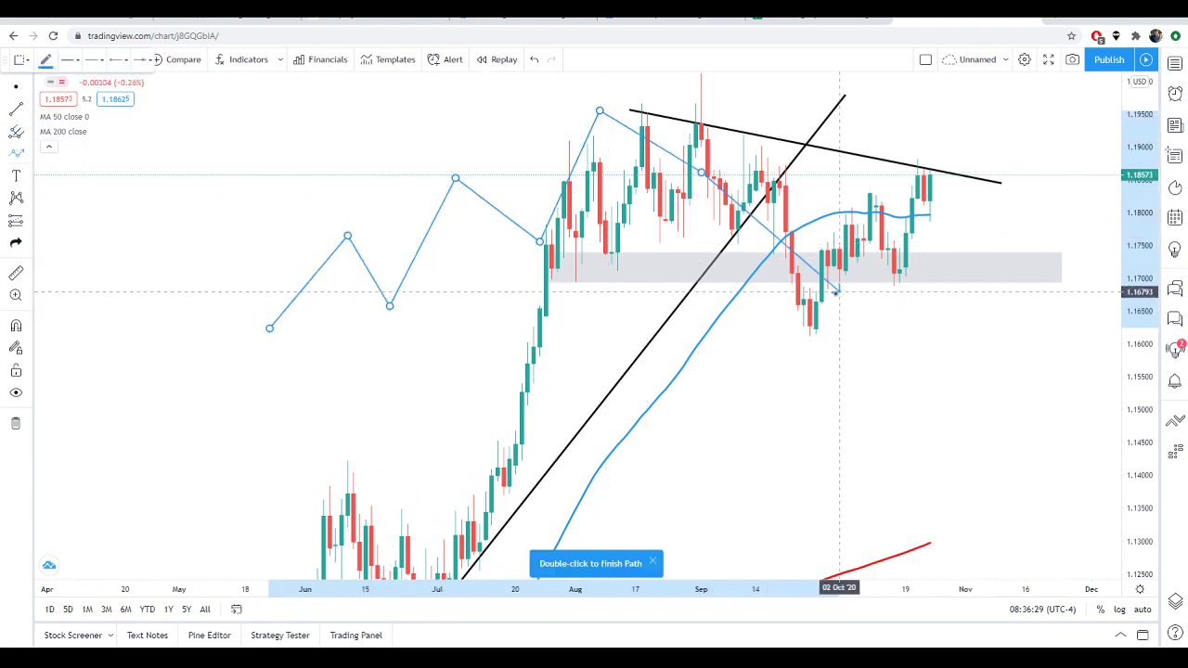
{"action": "key", "text": "Escape"}
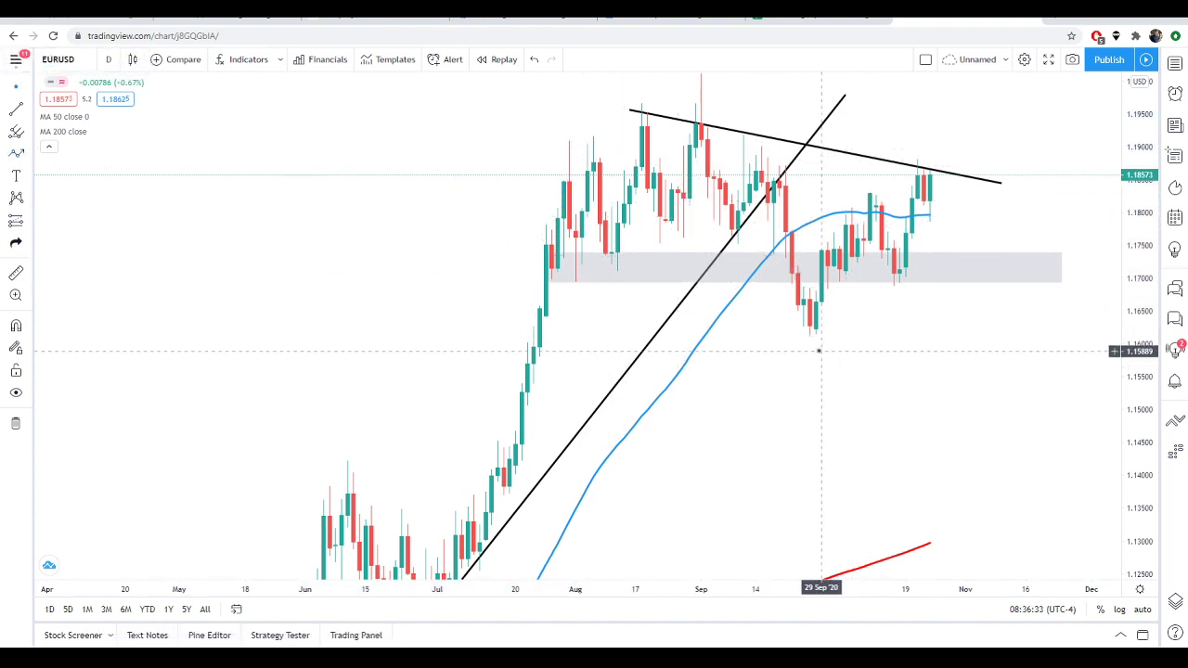
- Delete the falling trend line across the August and September highs
{"action": "left_click_drag", "start_coordinate": [814, 389], "coordinate": [778, 429]}
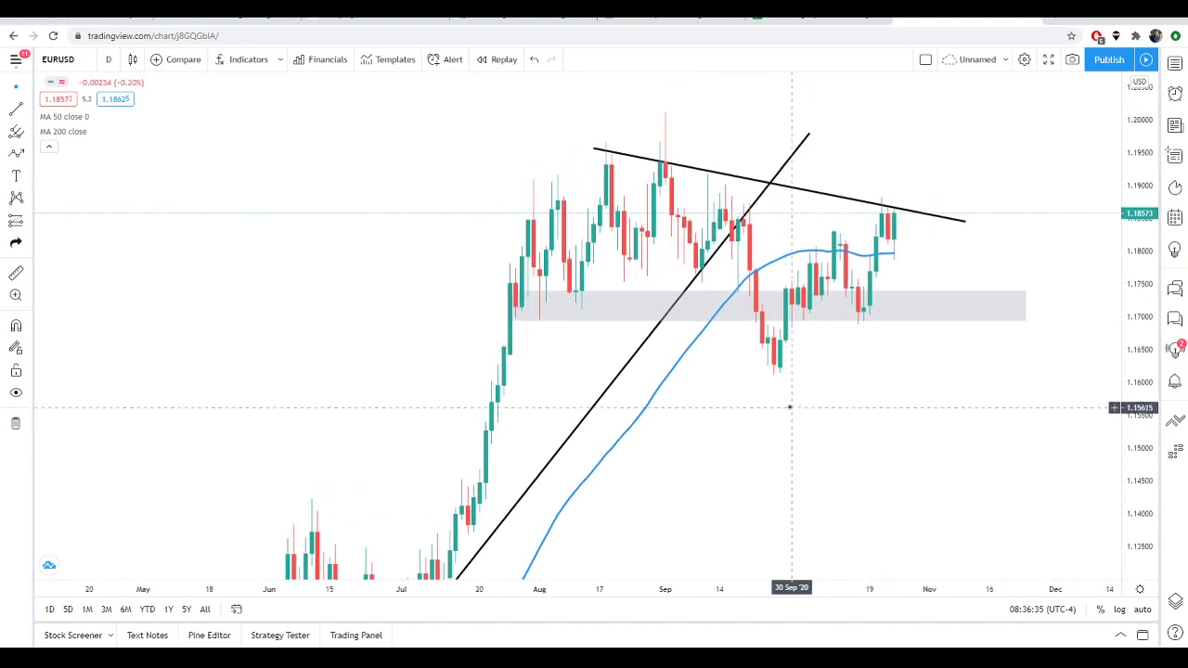
{"action": "left_click_drag", "start_coordinate": [975, 394], "coordinate": [941, 396]}
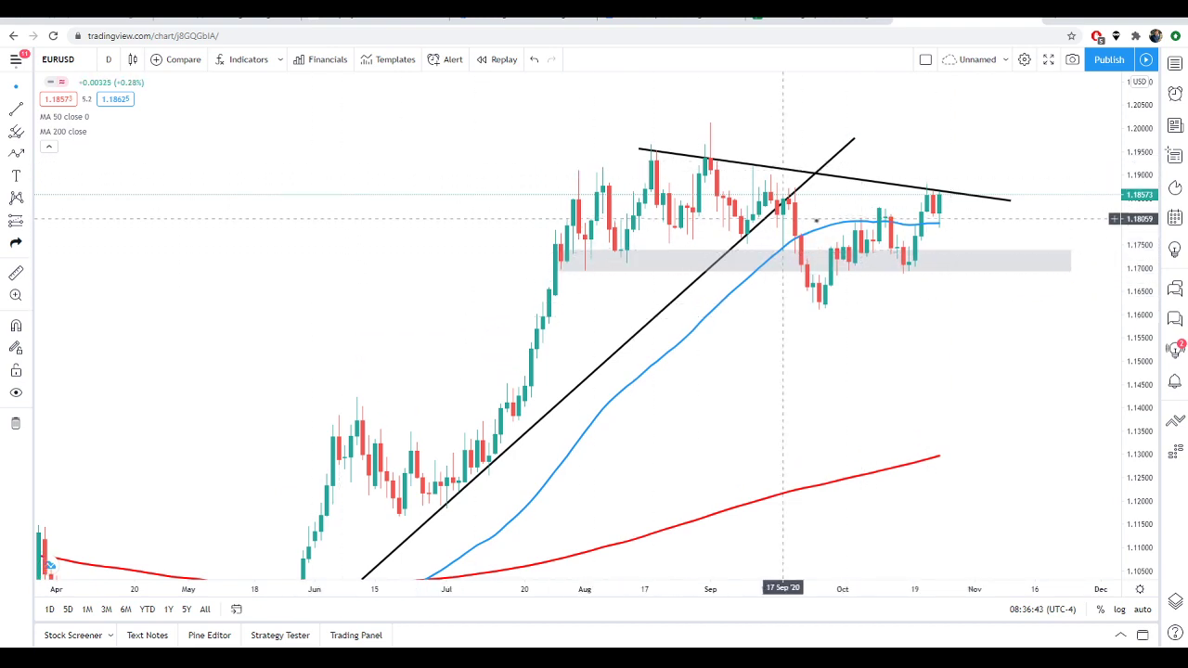
{"action": "left_click", "coordinate": [771, 170]}
{"action": "key", "text": "Delete"}
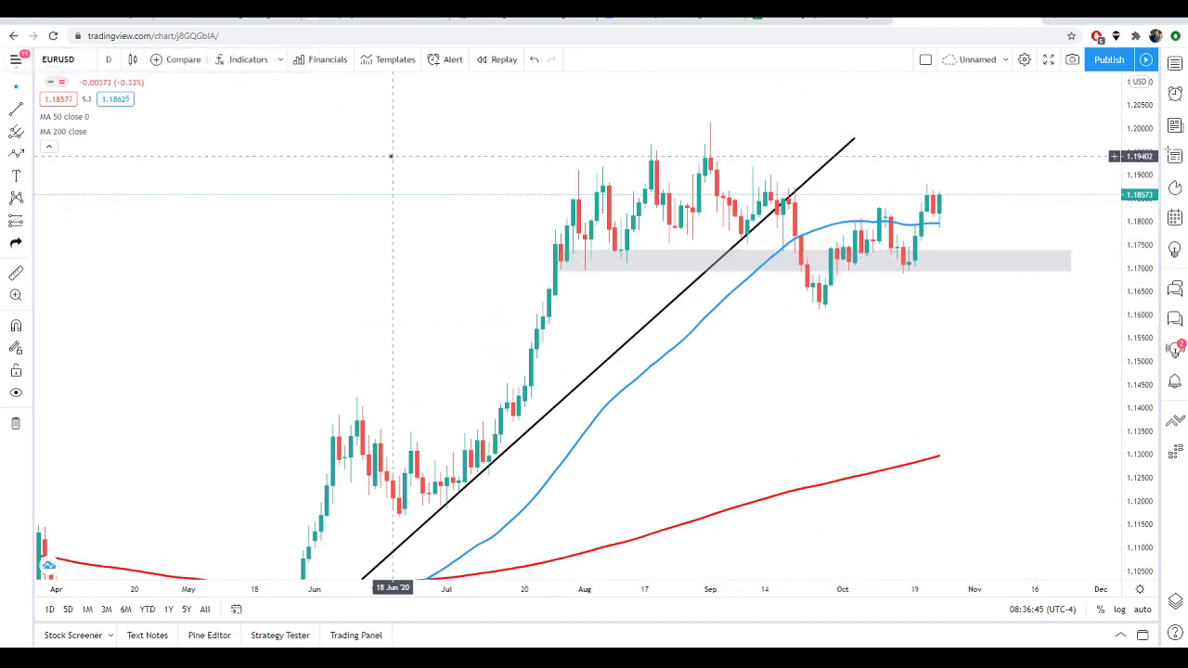
- Draw a resistance rectangle over the highs from 31 July 2020 at about 1.1971 to late November at about 1.191
{"action": "left_click", "coordinate": [29, 154]}
{"action": "left_click", "coordinate": [75, 206]}
{"action": "left_click", "coordinate": [578, 142]}
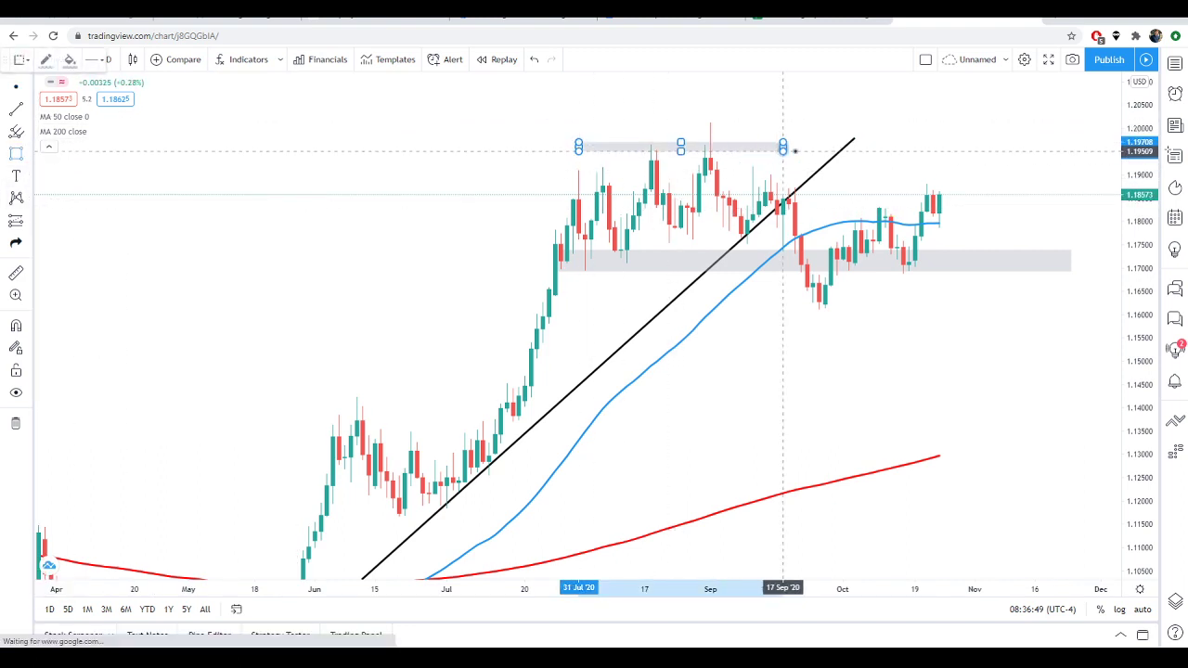
{"action": "left_click", "coordinate": [1082, 170]}
- Extend the support rectangle's lower edge down to about 1.1655 and deselect it
{"action": "left_click", "coordinate": [1071, 269]}
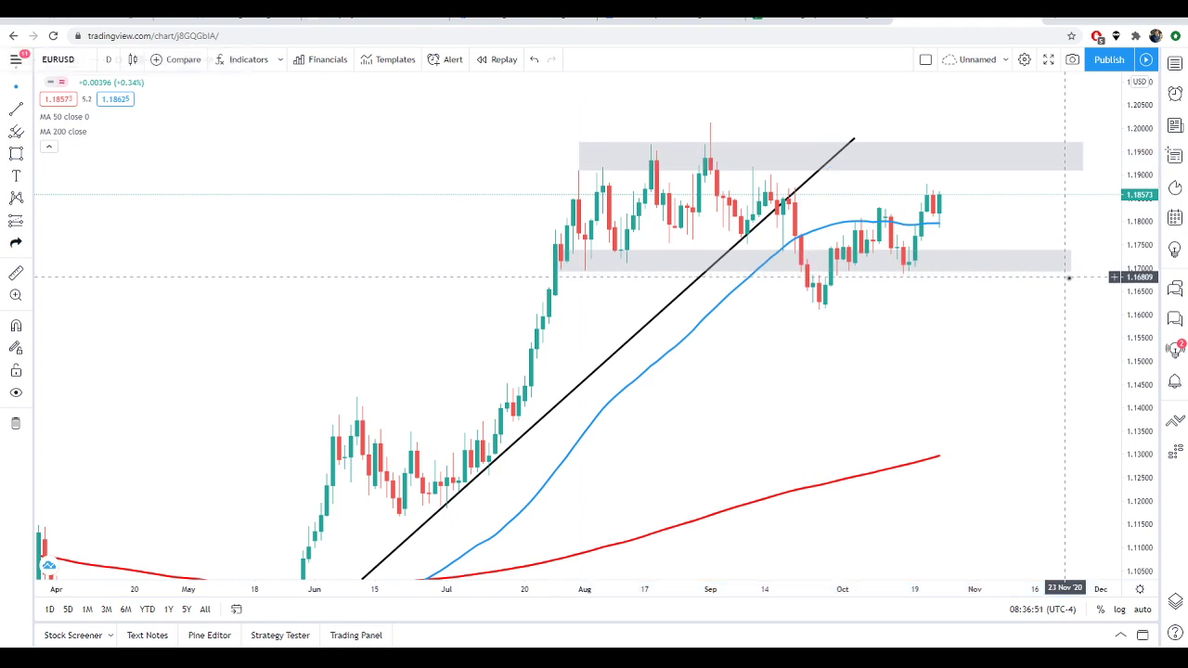
{"action": "left_click_drag", "start_coordinate": [1071, 270], "coordinate": [1072, 290]}
{"action": "left_click", "coordinate": [966, 337]}
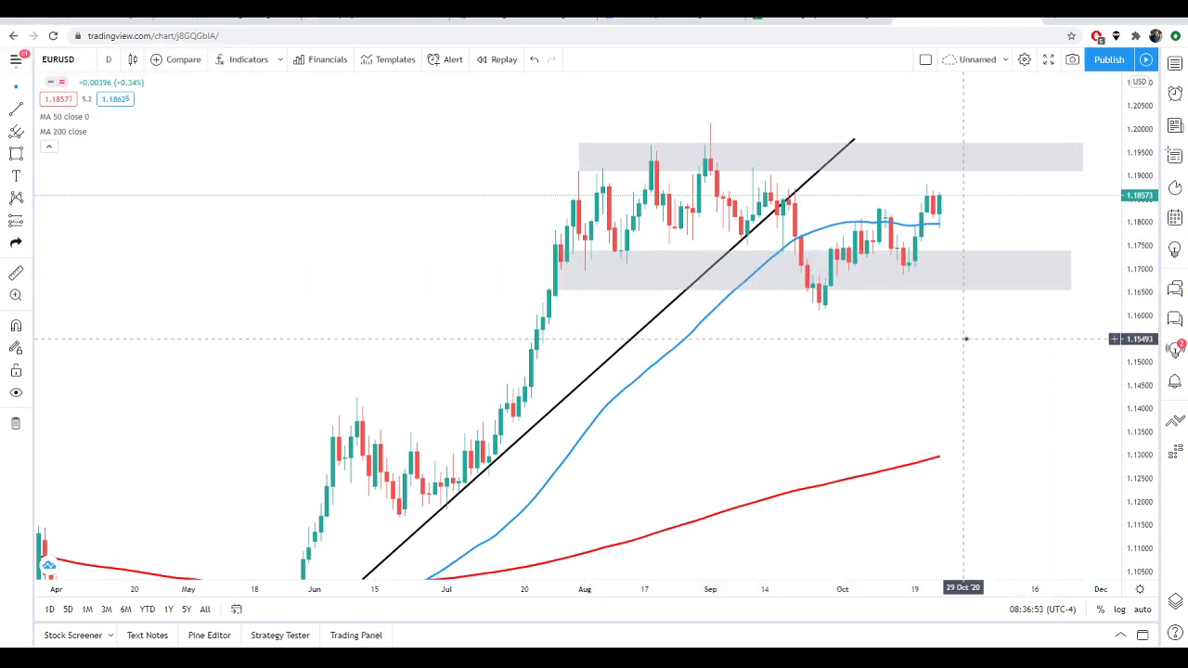
{"action": "left_click_drag", "start_coordinate": [929, 374], "coordinate": [849, 381]}
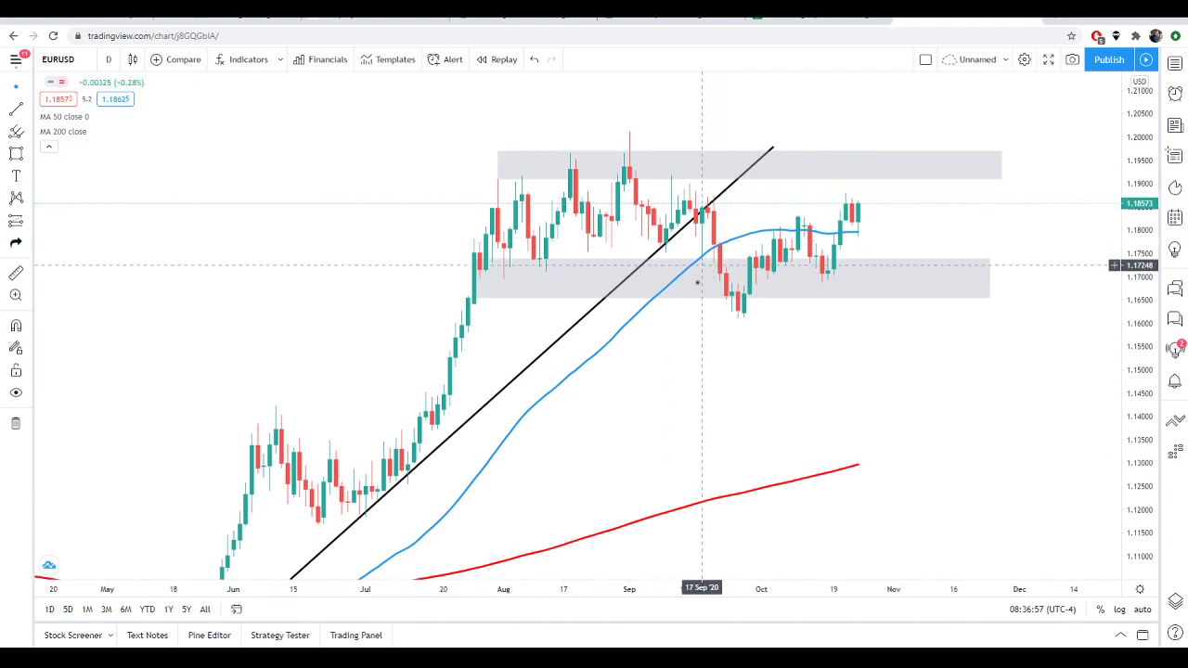
{"action": "left_click_drag", "start_coordinate": [737, 428], "coordinate": [726, 452]}
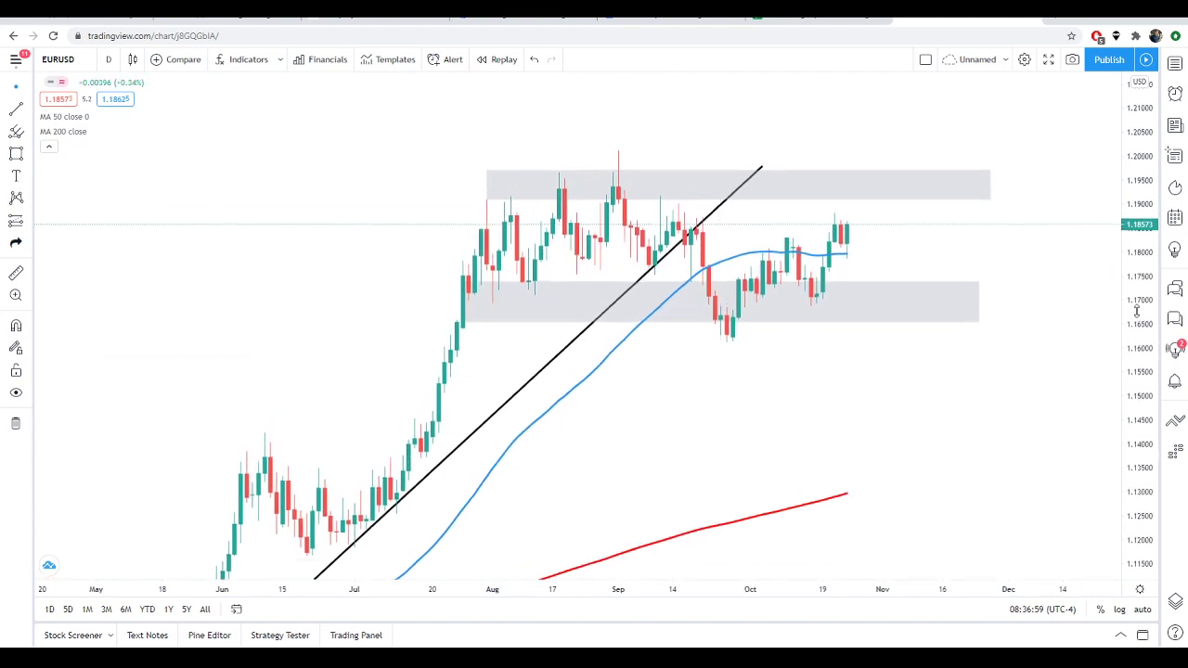
- Circle the steep late-July rally up to the support zone with a freehand brush stroke, and undo the stroke
{"action": "left_click_drag", "start_coordinate": [897, 452], "coordinate": [915, 413]}
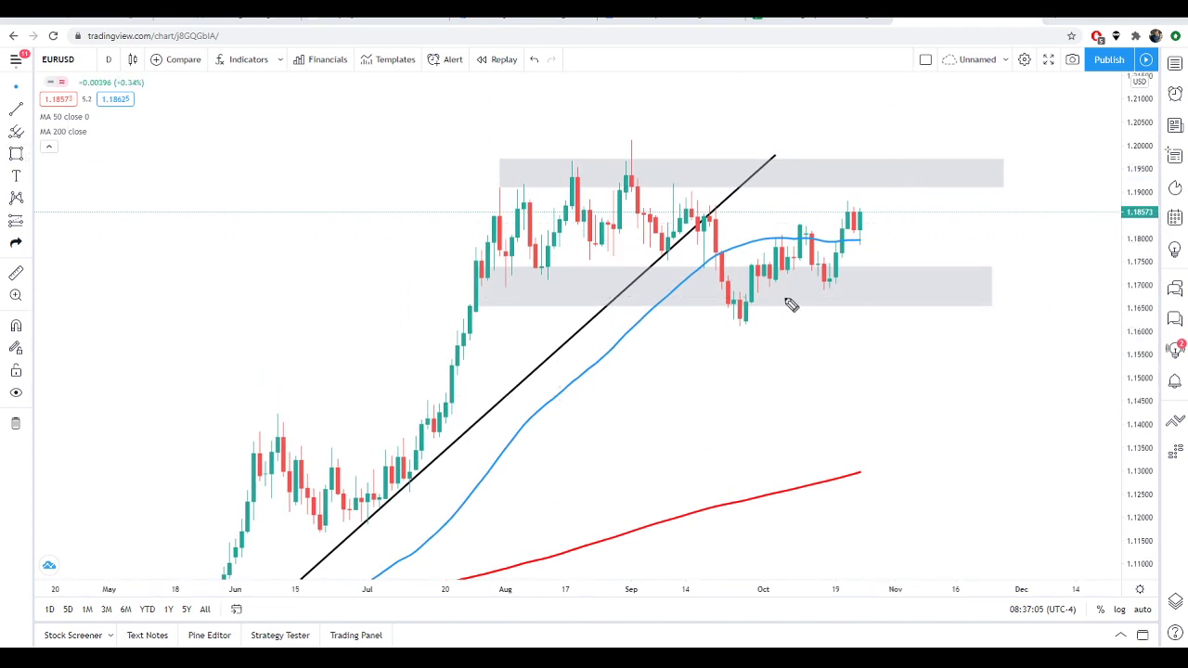
{"action": "mouse_move", "coordinate": [487, 269]}
{"action": "left_mouse_down"}
{"action": "mouse_move", "coordinate": [452, 312]}
{"action": "mouse_move", "coordinate": [432, 443]}
{"action": "mouse_move", "coordinate": [511, 284]}
{"action": "mouse_move", "coordinate": [429, 291]}
{"action": "left_mouse_up"}
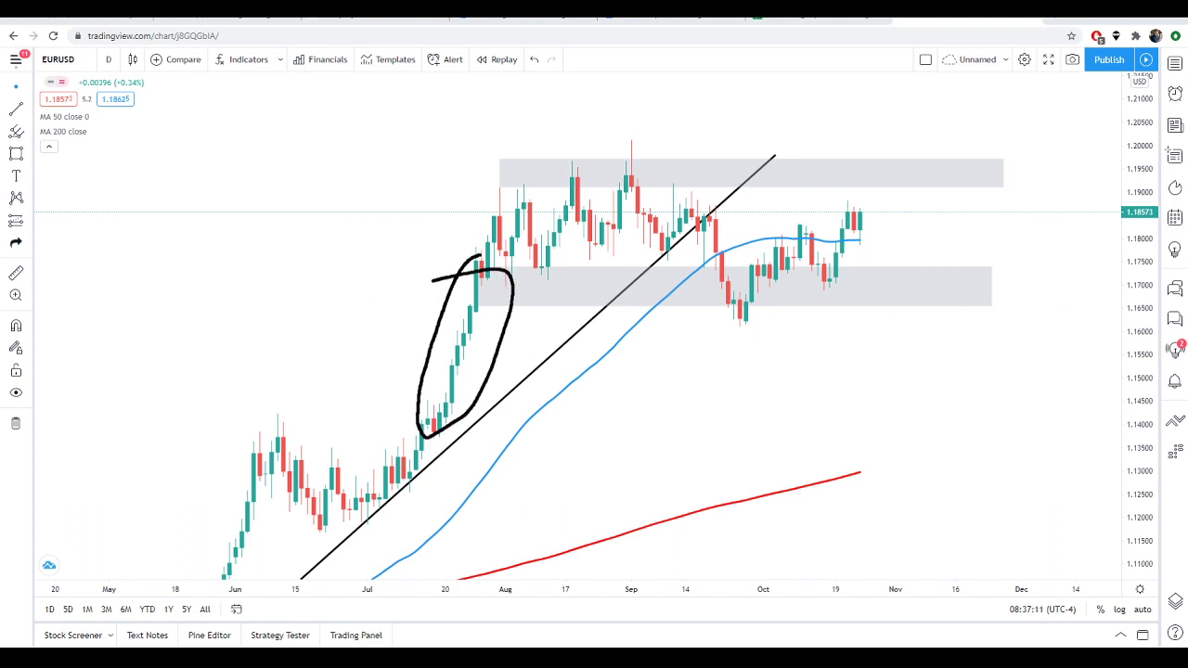
{"action": "key", "text": "ctrl+z"}
- Sketch a rising zigzag path from the latest candle on 26 October 2020 up through the resistance zone, and discard it
{"action": "left_click_drag", "start_coordinate": [808, 378], "coordinate": [783, 393]}
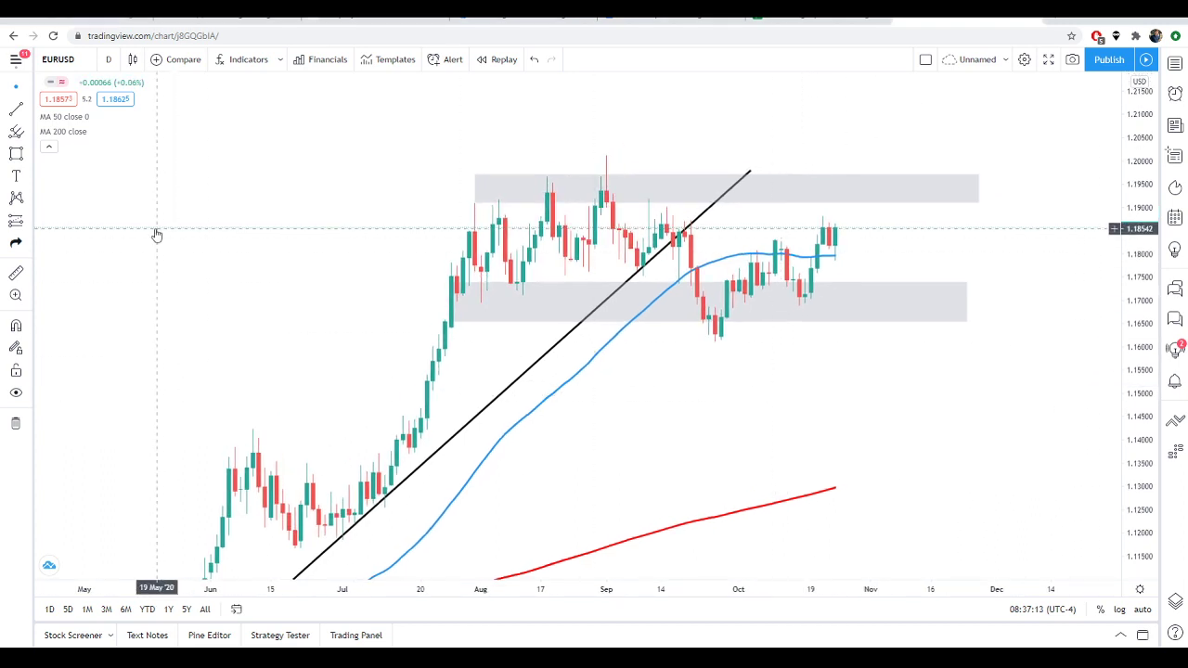
{"action": "left_click", "coordinate": [32, 154]}
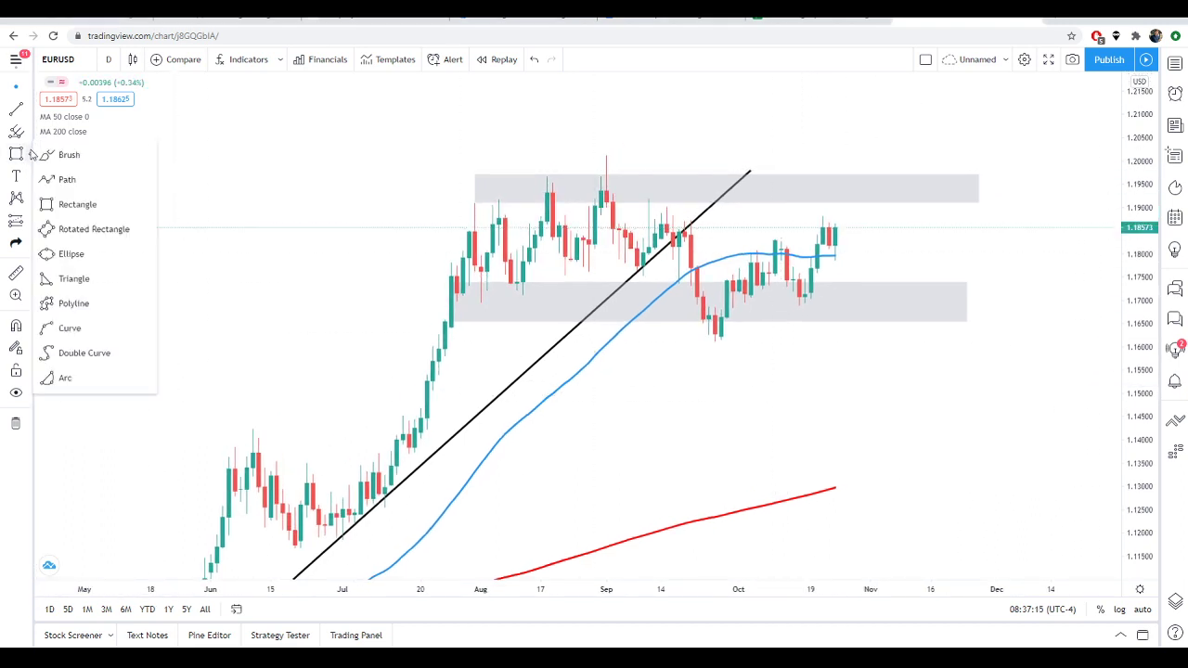
{"action": "left_click", "coordinate": [74, 180]}
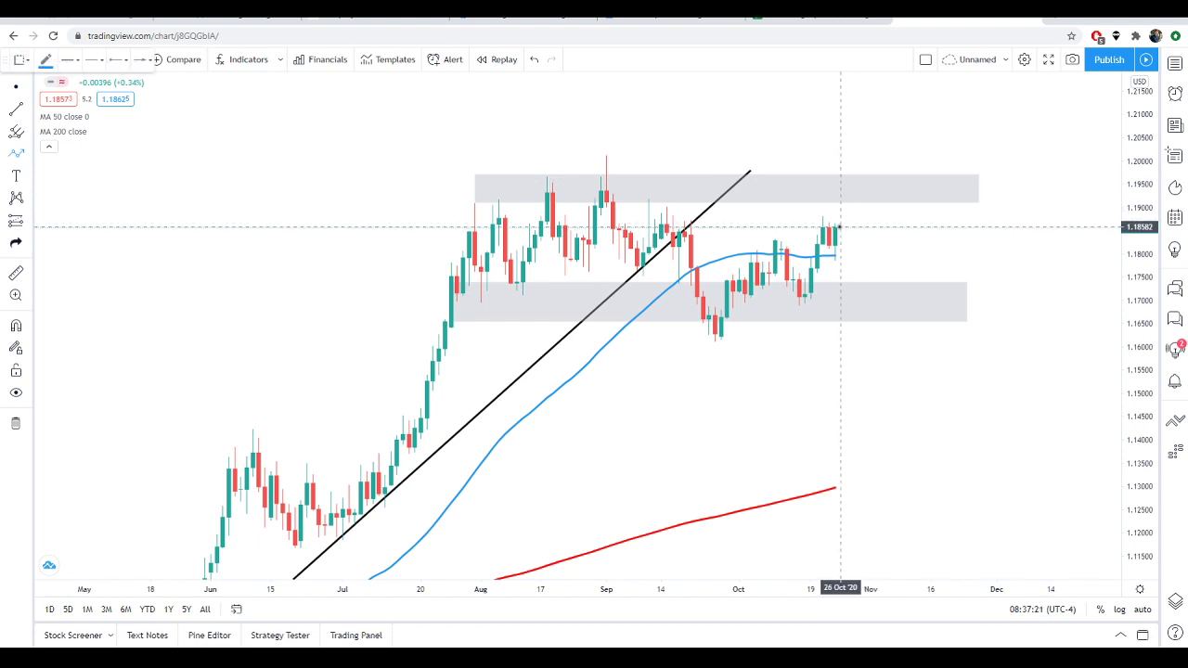
{"action": "left_click", "coordinate": [840, 227]}
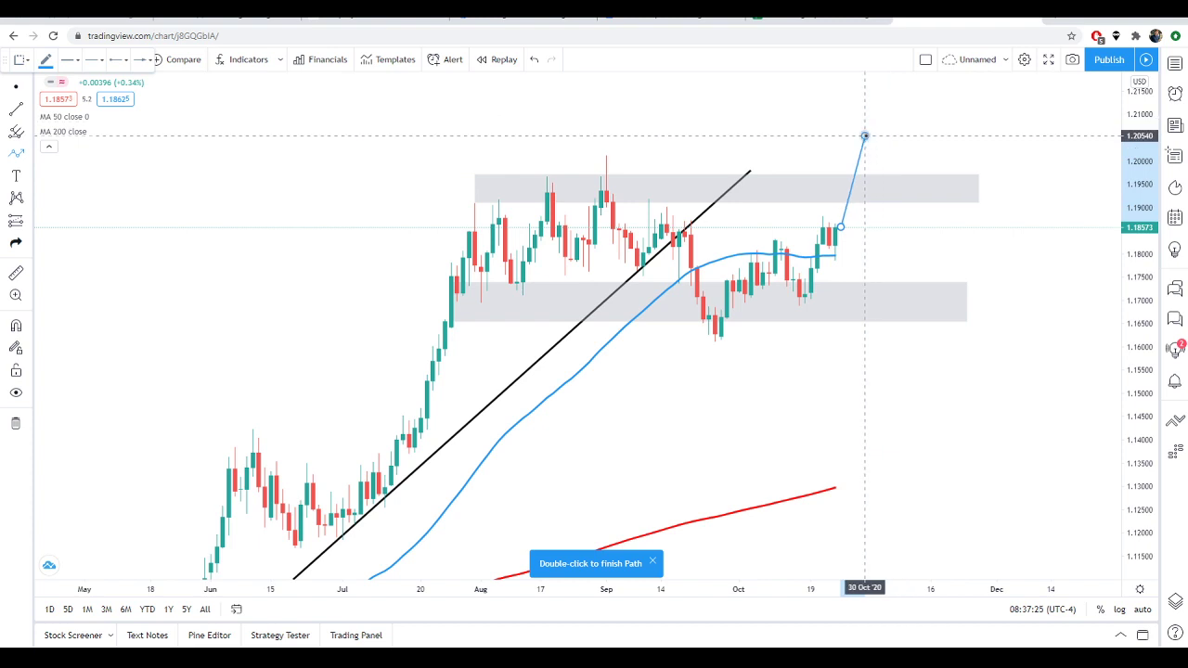
{"action": "left_click", "coordinate": [865, 135]}
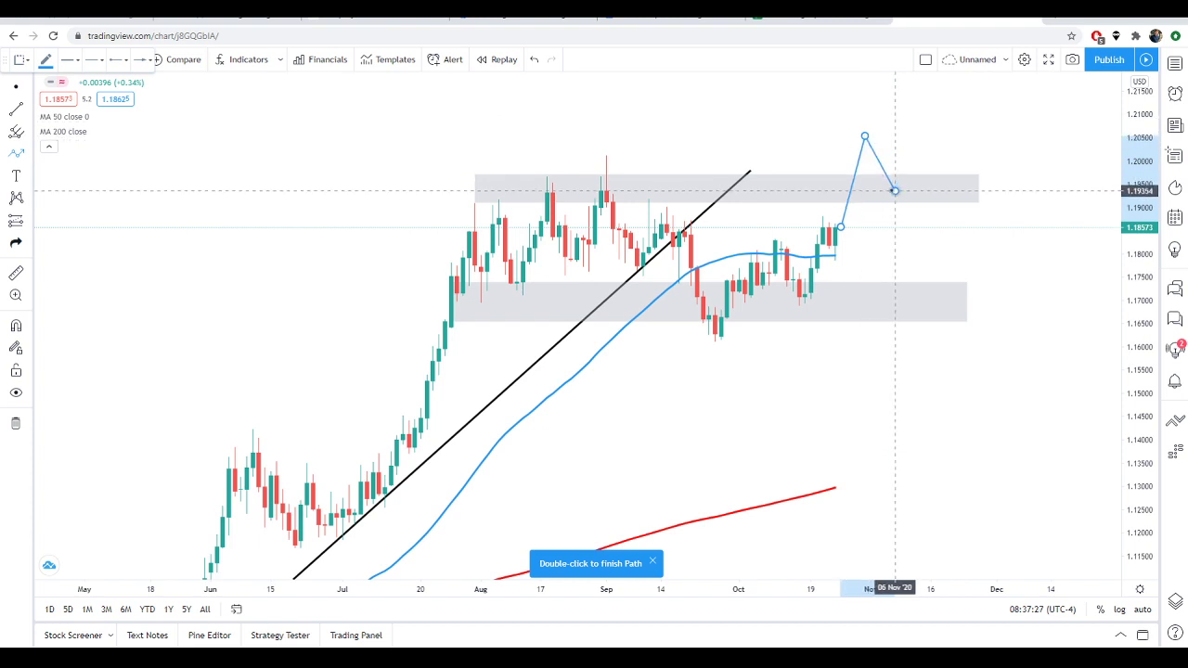
{"action": "left_click", "coordinate": [895, 191]}
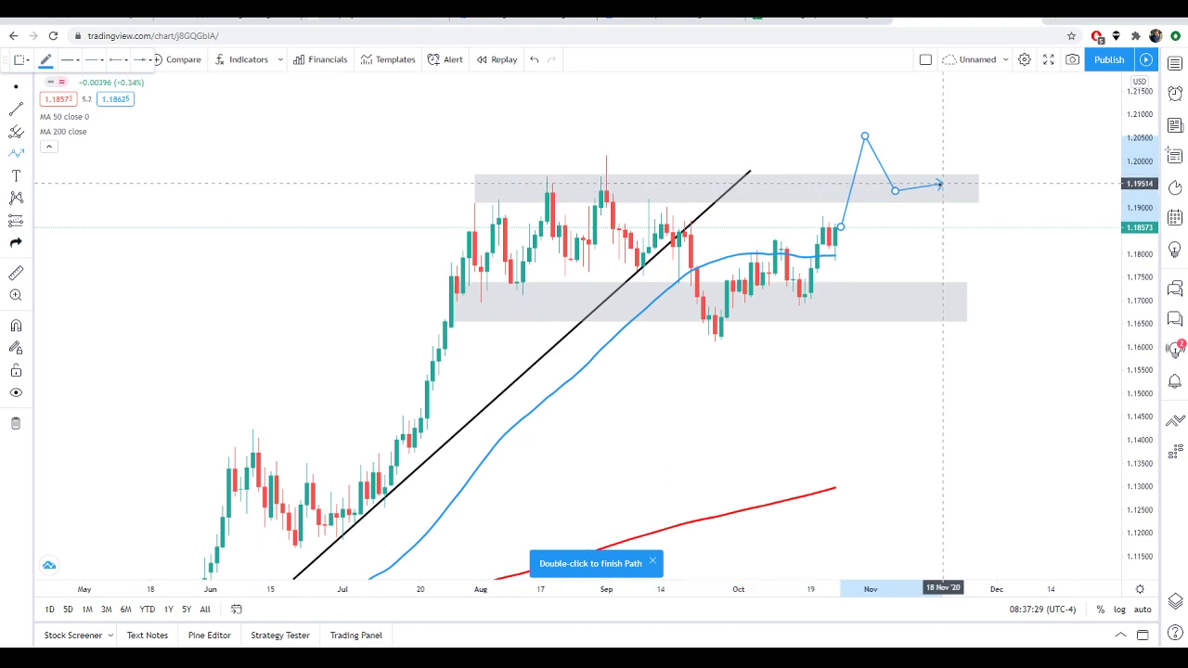
{"action": "left_click", "coordinate": [948, 76]}
{"action": "left_click", "coordinate": [973, 122]}
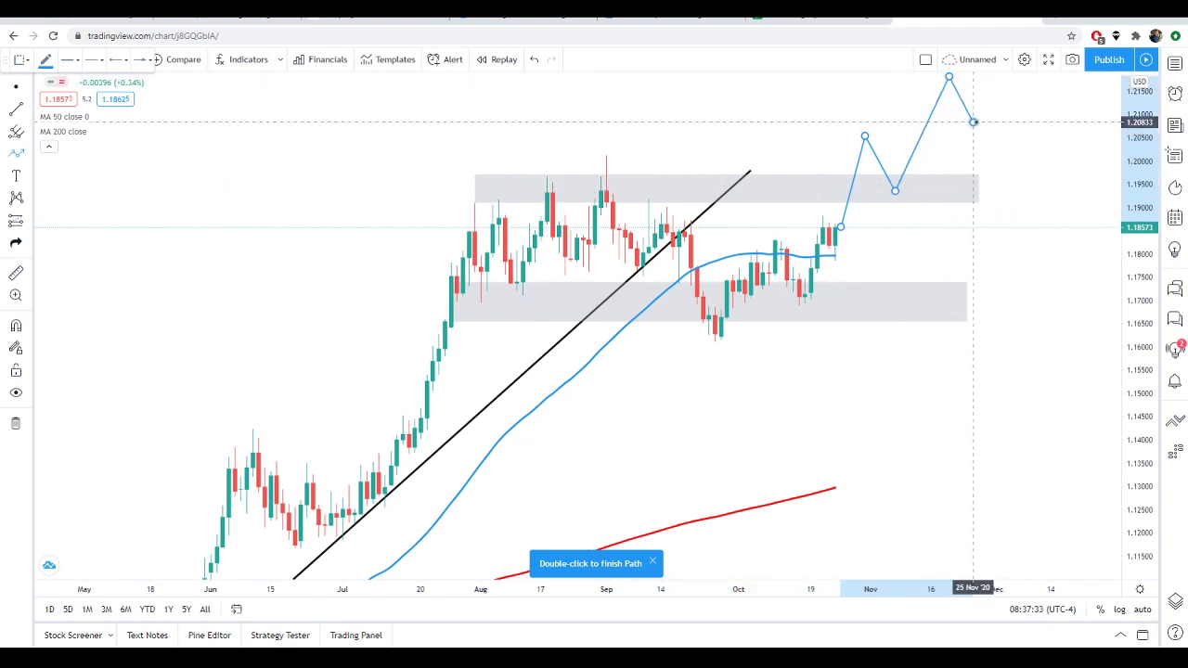
{"action": "left_click", "coordinate": [1021, 74]}
{"action": "key", "text": "Escape"}
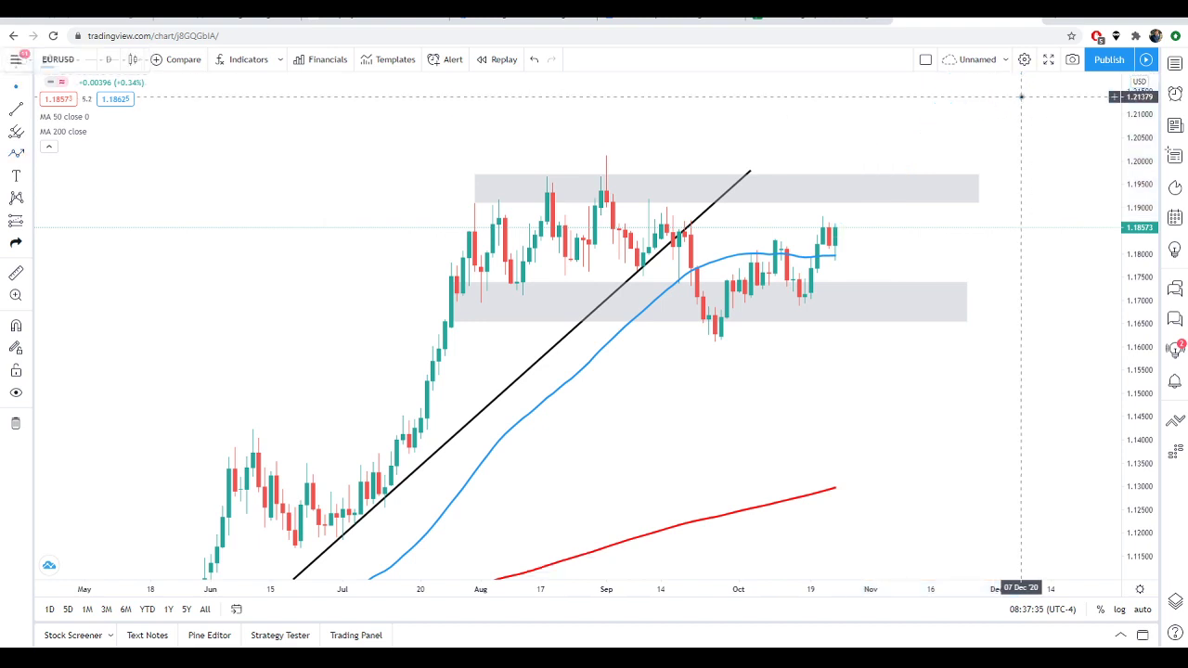
- Place a long position from 2 November 2020 with entry at 1.19374 and target at 1.21864, raise its stop to 1.18123, and deselect it
{"action": "scroll", "coordinate": [412, 159], "scroll_direction": "right", "scroll_amount": 5}
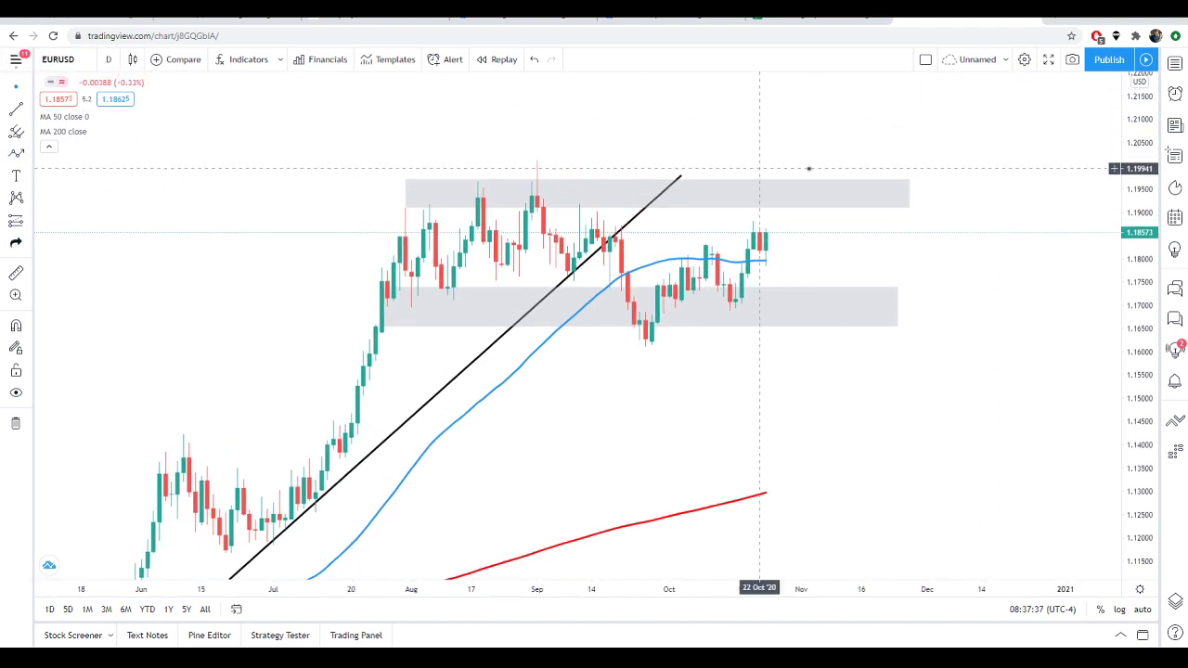
{"action": "left_click_drag", "start_coordinate": [958, 248], "coordinate": [968, 263]}
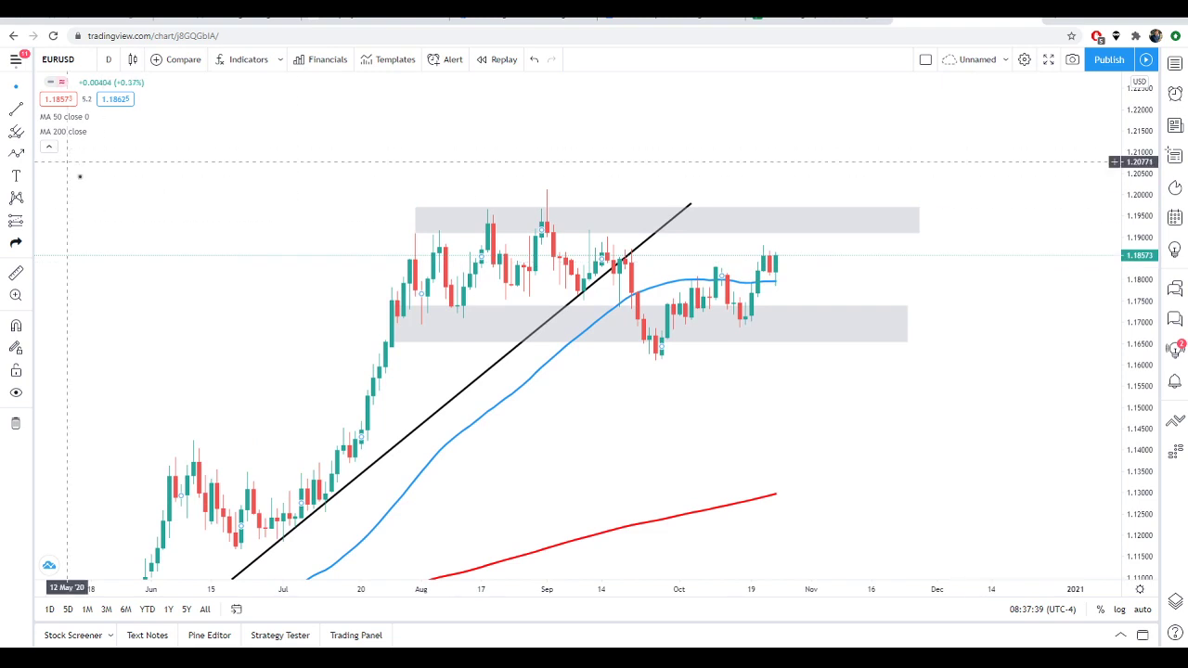
{"action": "left_click", "coordinate": [32, 220]}
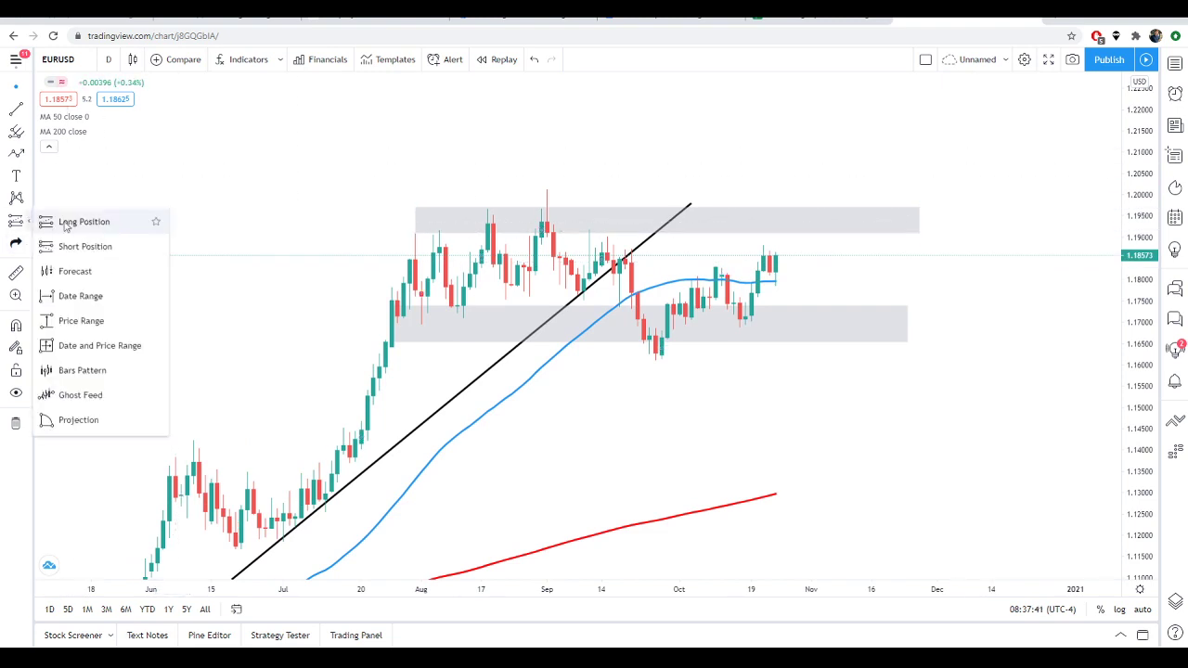
{"action": "left_click", "coordinate": [67, 223]}
{"action": "left_click", "coordinate": [819, 219]}
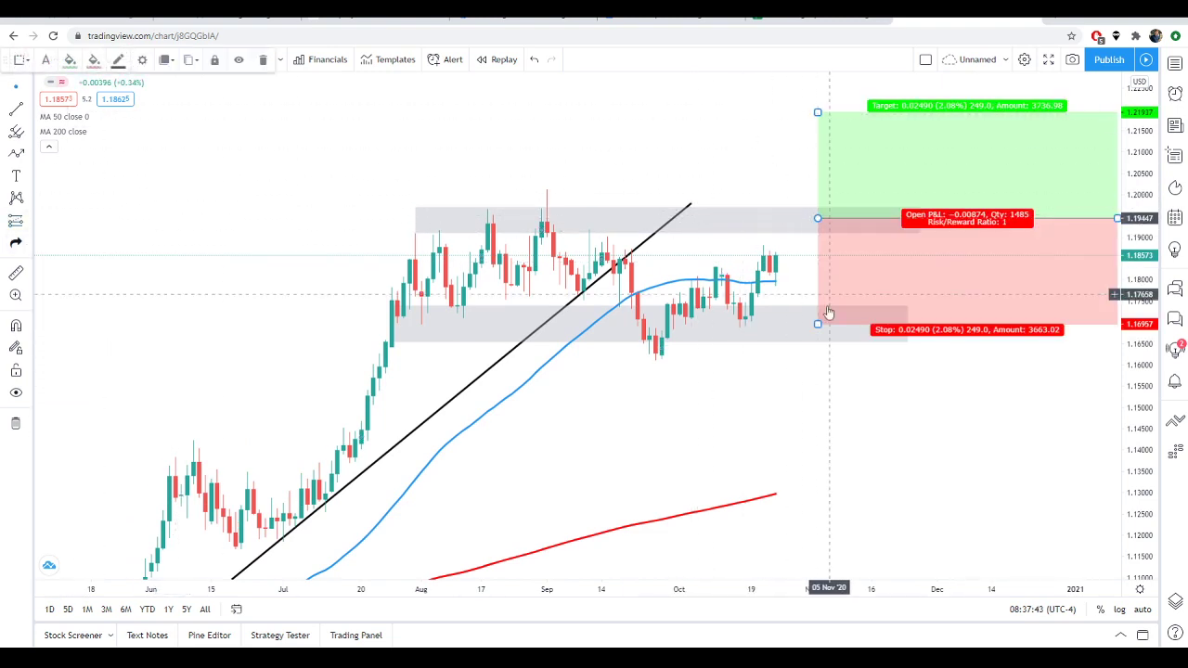
{"action": "mouse_move", "coordinate": [817, 321]}
{"action": "left_mouse_down"}
{"action": "mouse_move", "coordinate": [821, 301]}
{"action": "mouse_move", "coordinate": [812, 325]}
{"action": "left_mouse_up"}
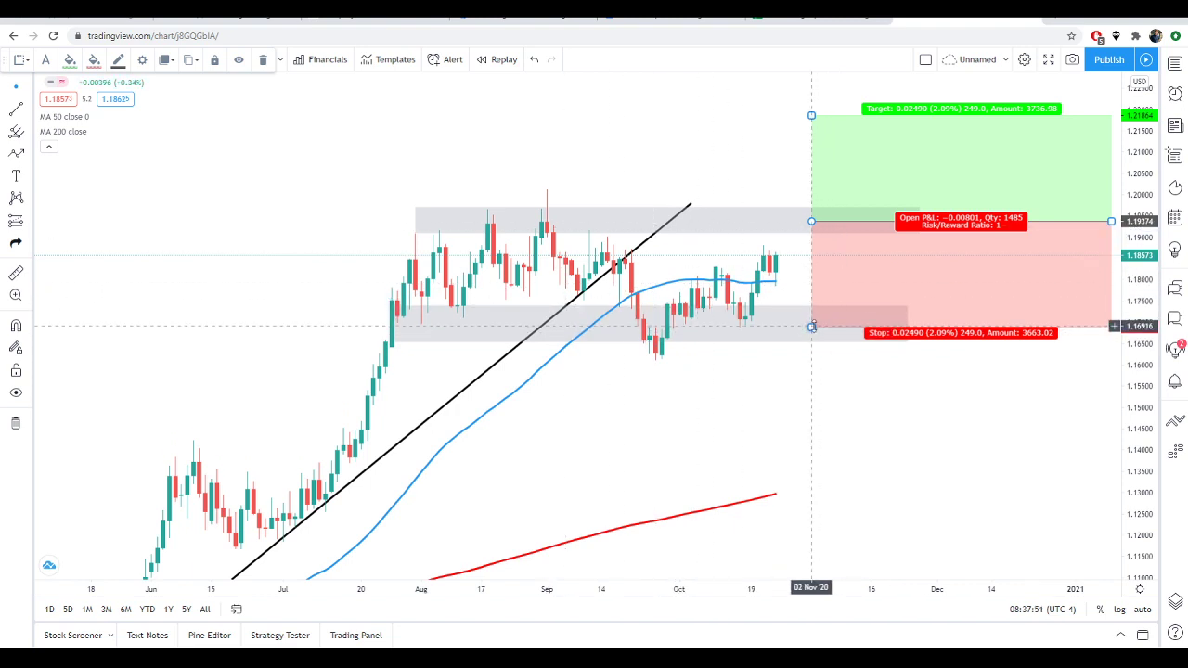
{"action": "left_click_drag", "start_coordinate": [813, 330], "coordinate": [812, 274]}
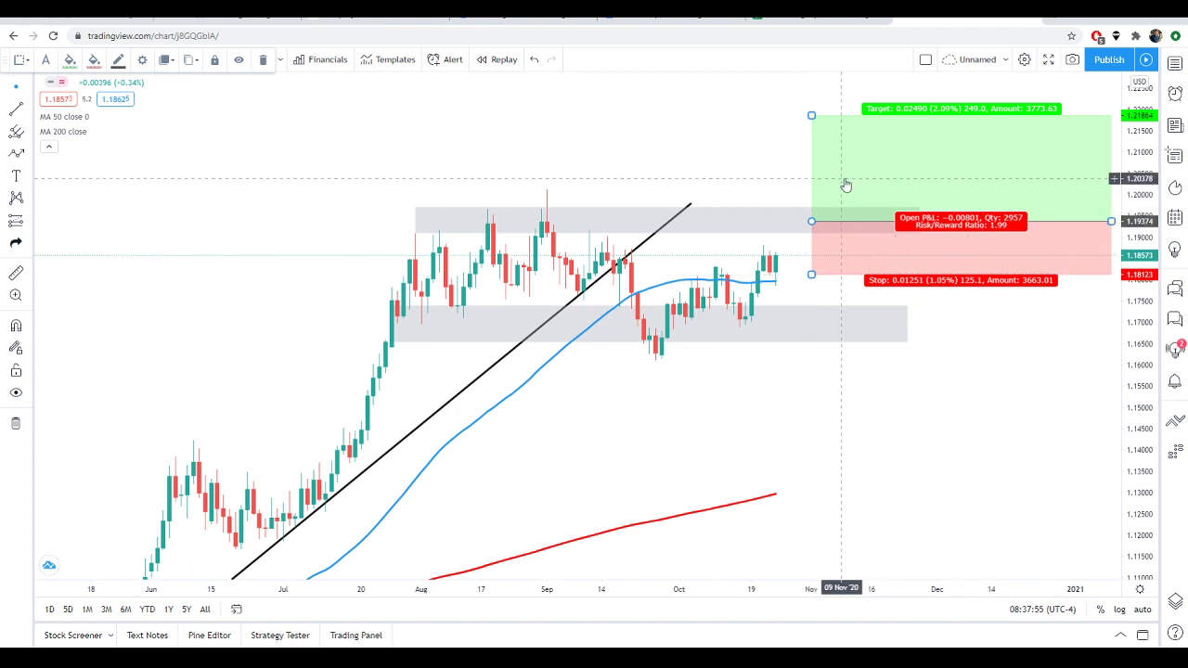
{"action": "left_click", "coordinate": [750, 122]}
- Draw a path from the latest candles up to about 1.208, back to the 1.19374 entry, and up to about 1.2183 on 18 November 2020
{"action": "left_click_drag", "start_coordinate": [694, 122], "coordinate": [550, 130]}
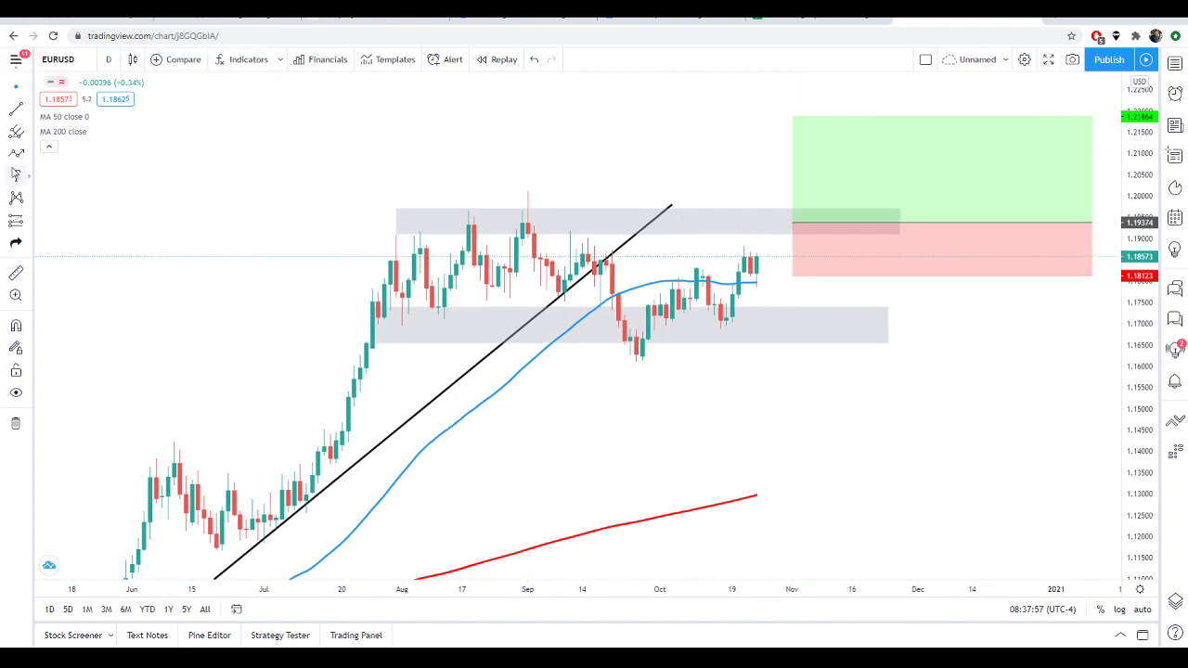
{"action": "left_click", "coordinate": [16, 153]}
{"action": "left_click", "coordinate": [751, 258]}
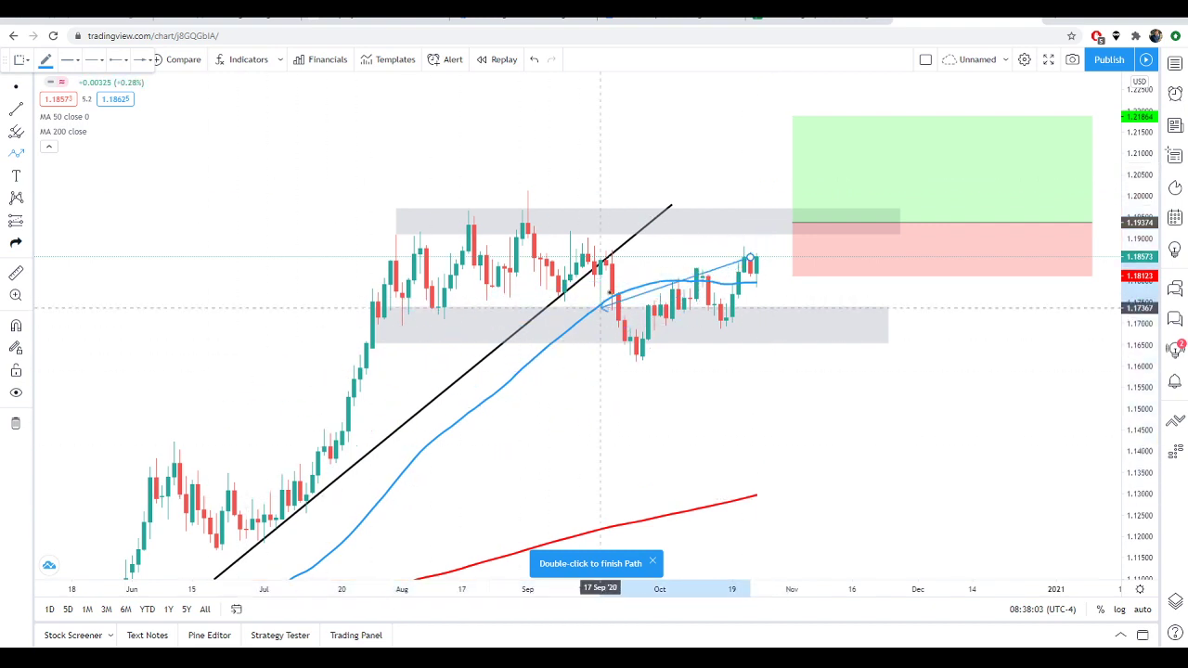
{"action": "left_click", "coordinate": [792, 163]}
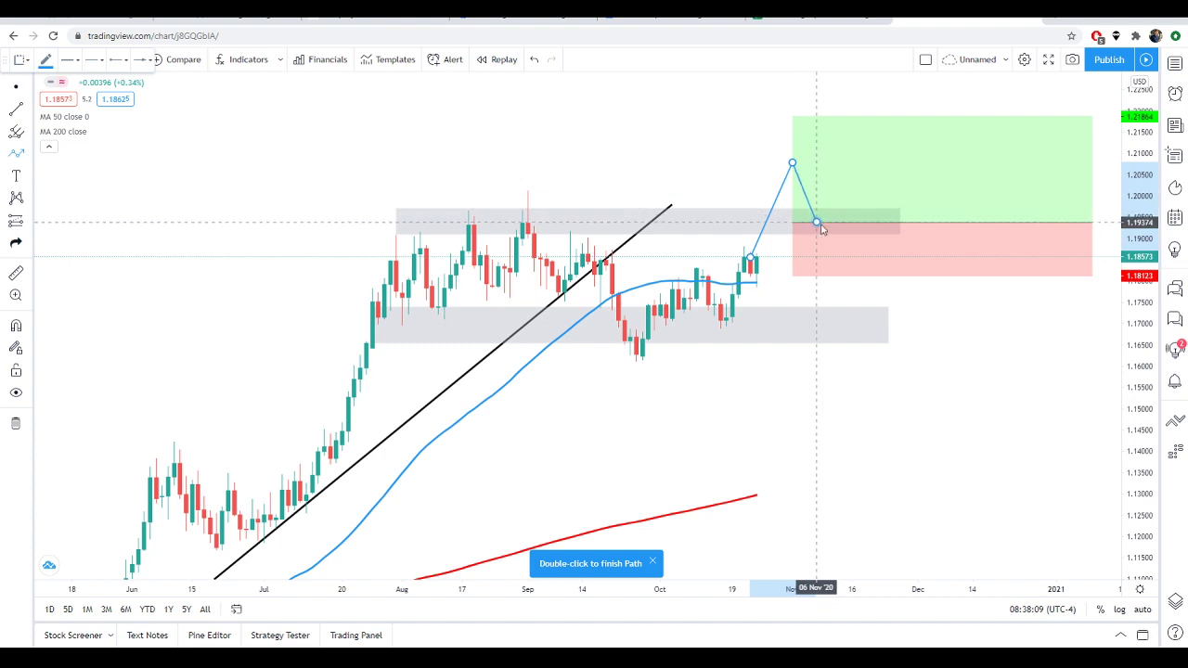
{"action": "left_click", "coordinate": [817, 224]}
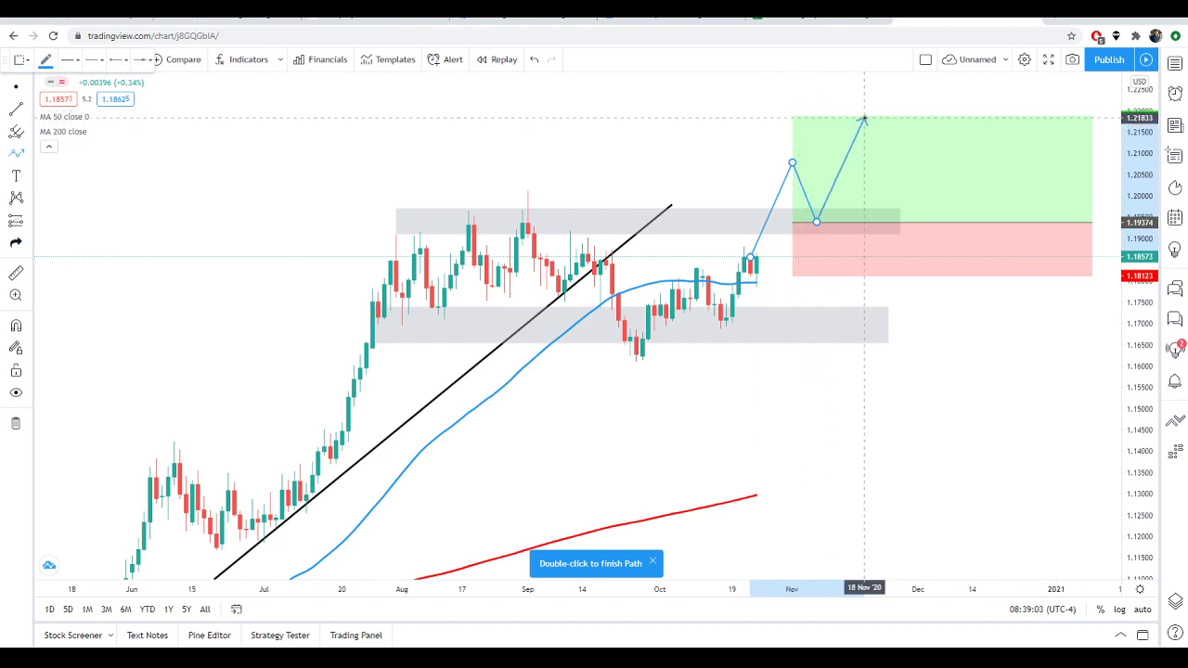
{"action": "left_click", "coordinate": [863, 118]}
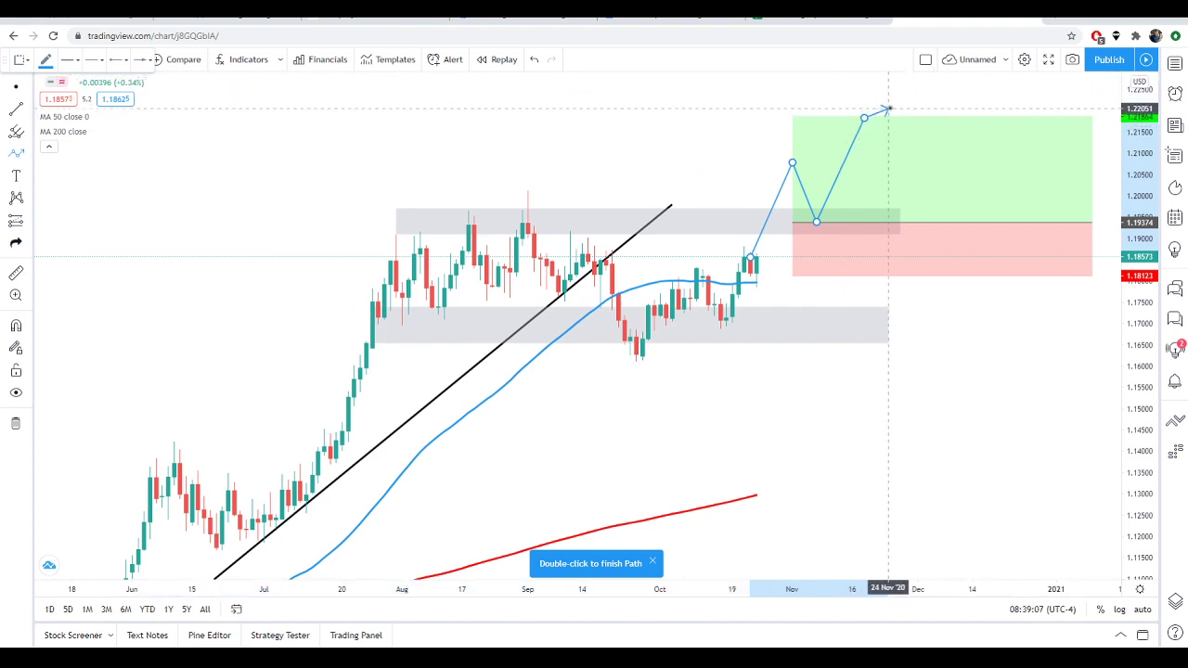
{"action": "double_click", "coordinate": [863, 118]}
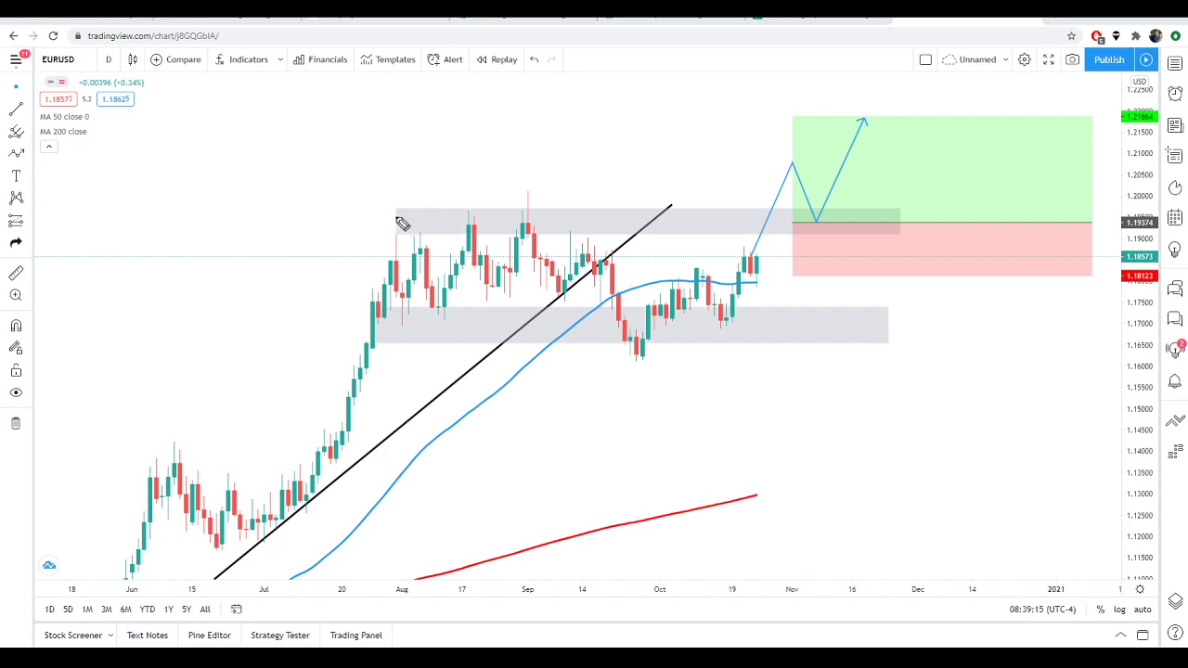
- Mark the three highs in the resistance zone and circle the path's retest of the entry with brush strokes, and clear them
{"action": "mouse_move", "coordinate": [380, 219]}
{"action": "left_mouse_down"}
{"action": "mouse_move", "coordinate": [443, 227]}
{"action": "mouse_move", "coordinate": [475, 216]}
{"action": "left_mouse_up"}
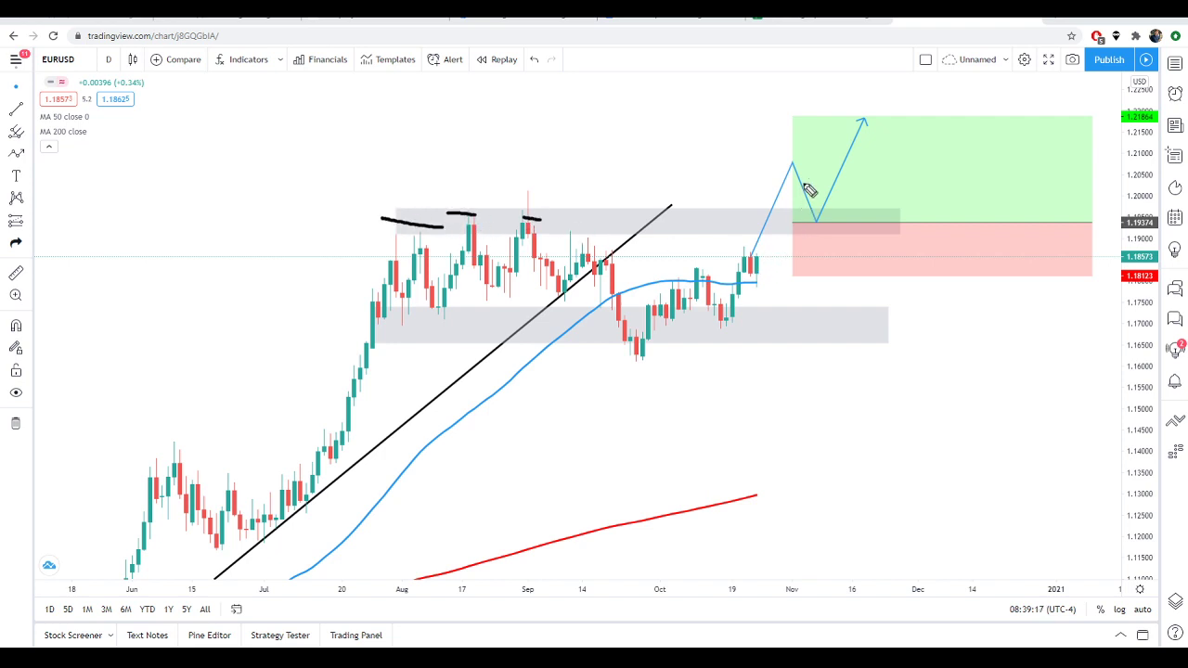
{"action": "mouse_move", "coordinate": [835, 223]}
{"action": "left_mouse_down"}
{"action": "mouse_move", "coordinate": [844, 233]}
{"action": "mouse_move", "coordinate": [837, 206]}
{"action": "left_mouse_up"}
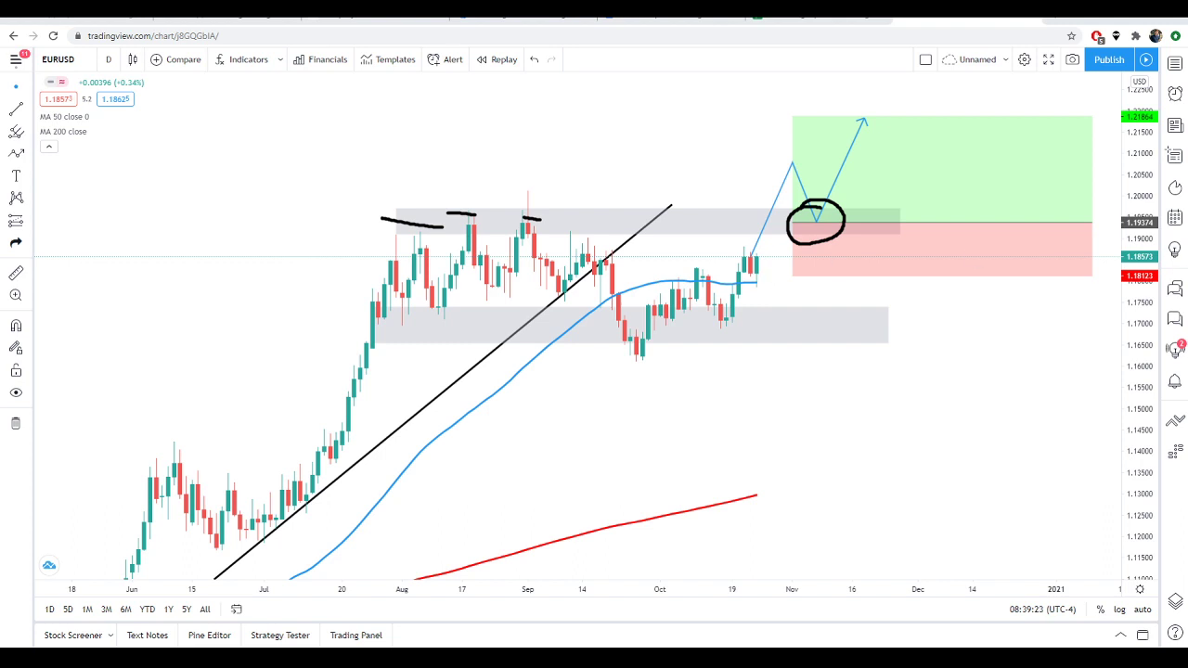
{"action": "key", "text": "Escape"}
- Sketch a falling zigzag arrow from the latest candle down through the support zone to about 1.13, and undo it
{"action": "mouse_move", "coordinate": [757, 260]}
{"action": "left_mouse_down"}
{"action": "mouse_move", "coordinate": [786, 329]}
{"action": "mouse_move", "coordinate": [841, 351]}
{"action": "mouse_move", "coordinate": [901, 492]}
{"action": "mouse_move", "coordinate": [884, 481]}
{"action": "left_mouse_up"}
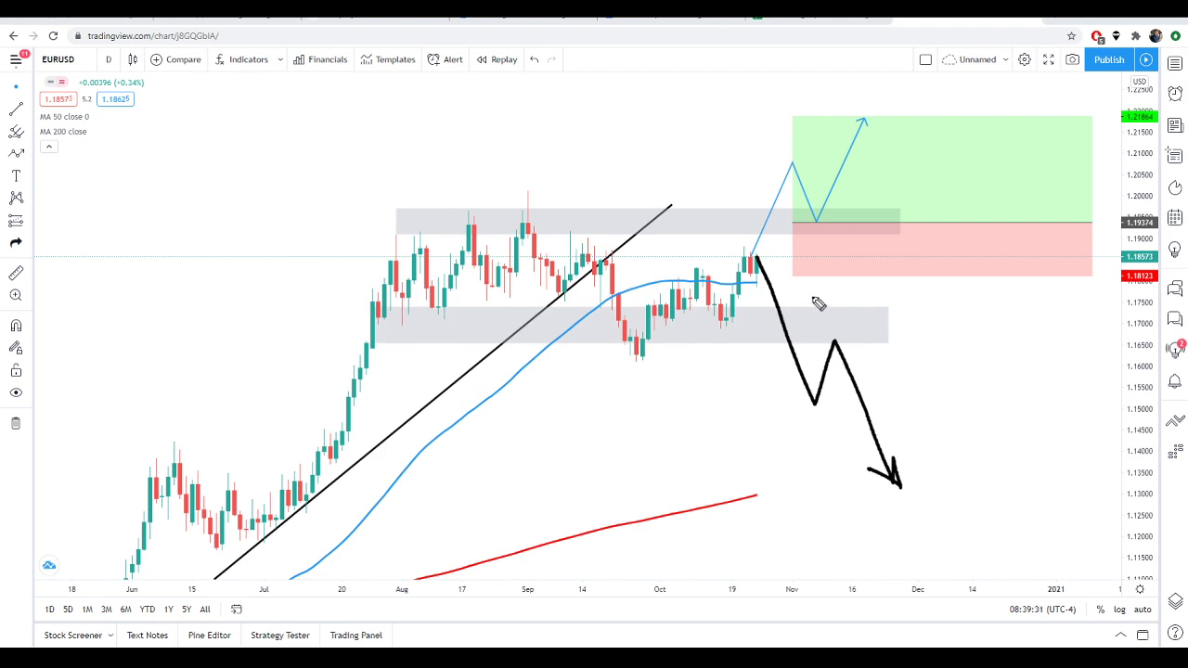
{"action": "key", "text": "ctrl+z"}
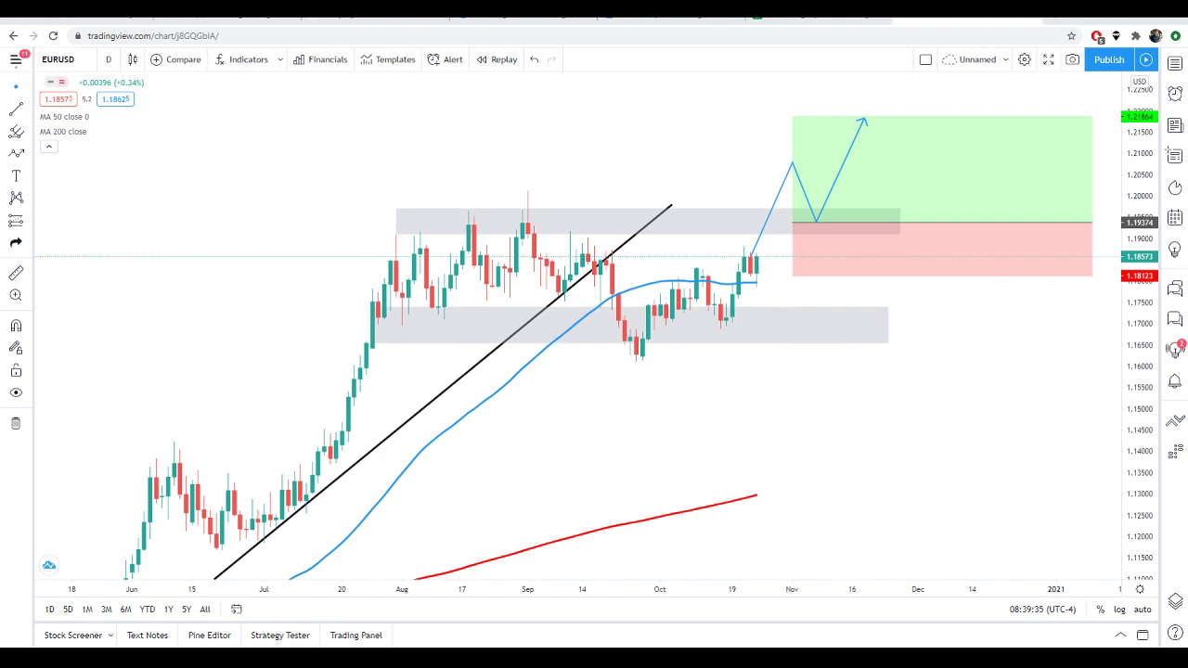
- Set the length of the blue 50-period moving average to 20
{"action": "scroll", "coordinate": [888, 385], "scroll_direction": "down", "scroll_amount": 2}
{"action": "scroll", "coordinate": [437, 363], "scroll_direction": "up", "scroll_amount": 2}
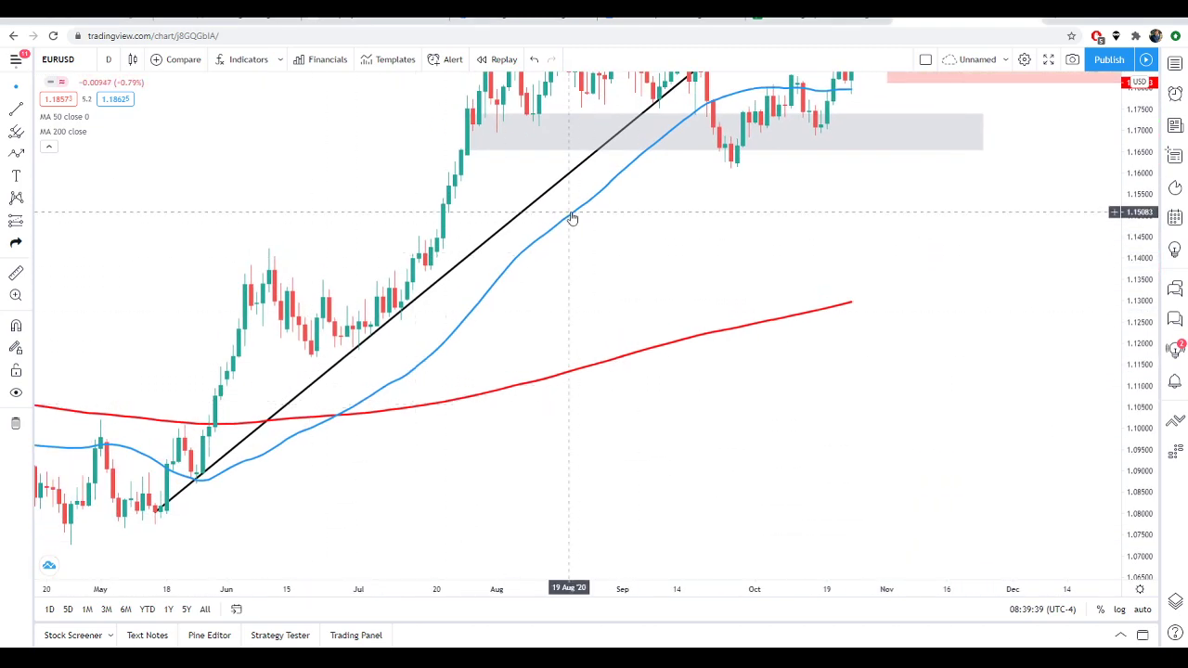
{"action": "left_click_drag", "start_coordinate": [889, 233], "coordinate": [893, 314]}
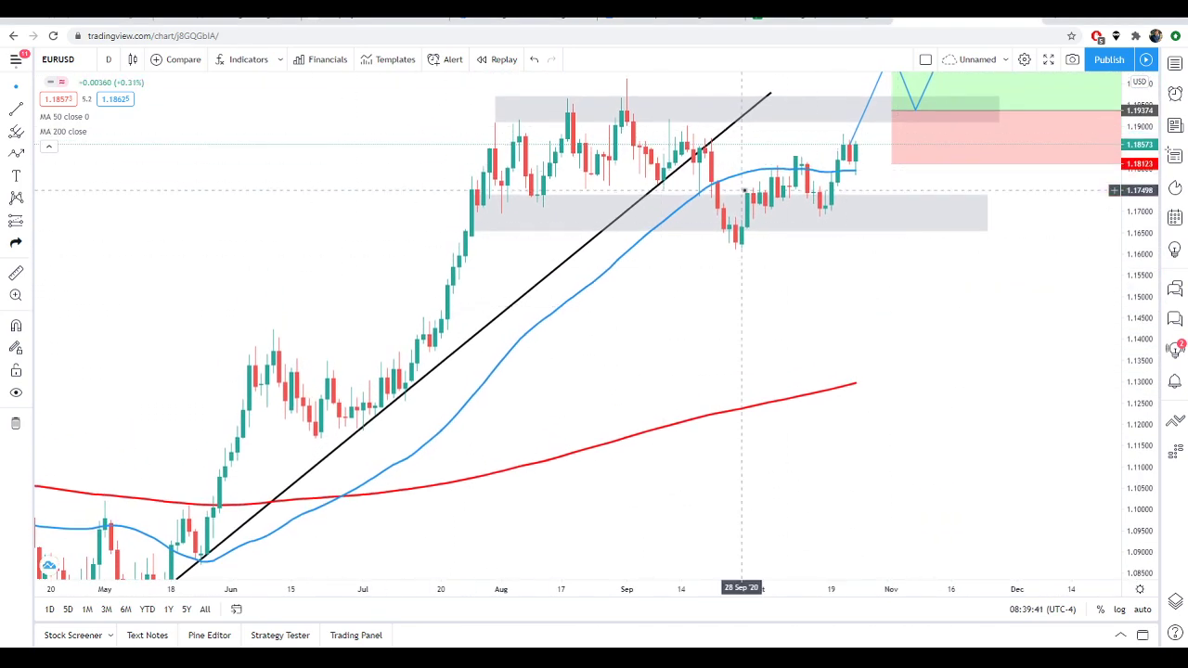
{"action": "double_click", "coordinate": [660, 228]}
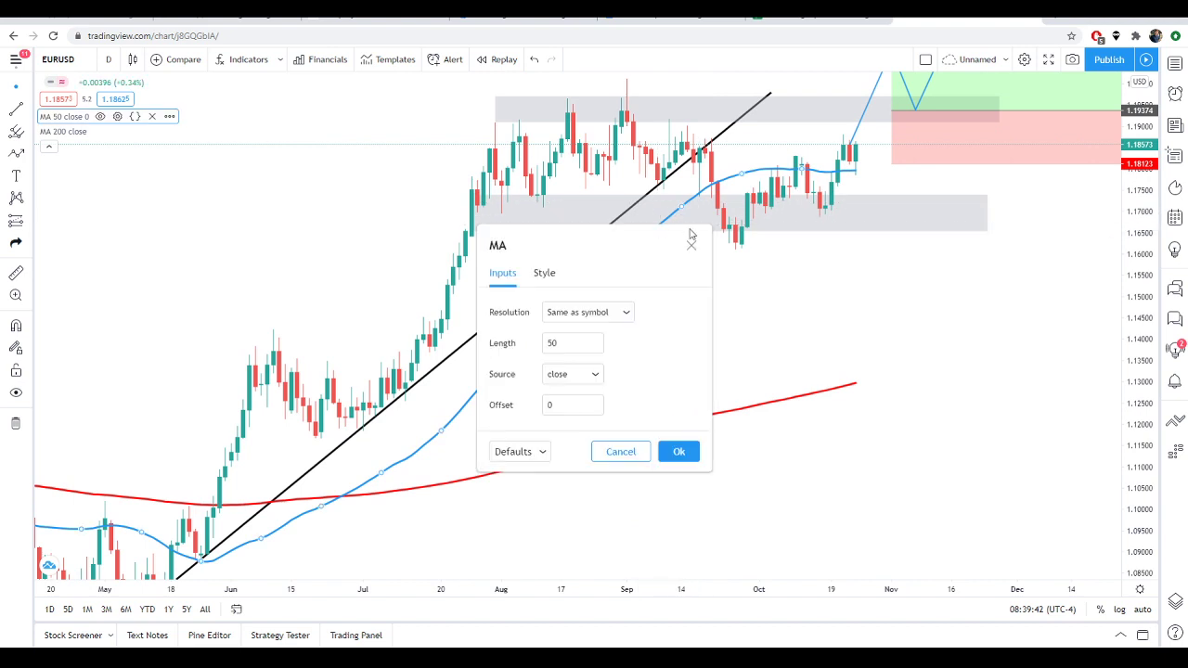
{"action": "double_click", "coordinate": [564, 344]}
{"action": "left_click", "coordinate": [668, 447]}
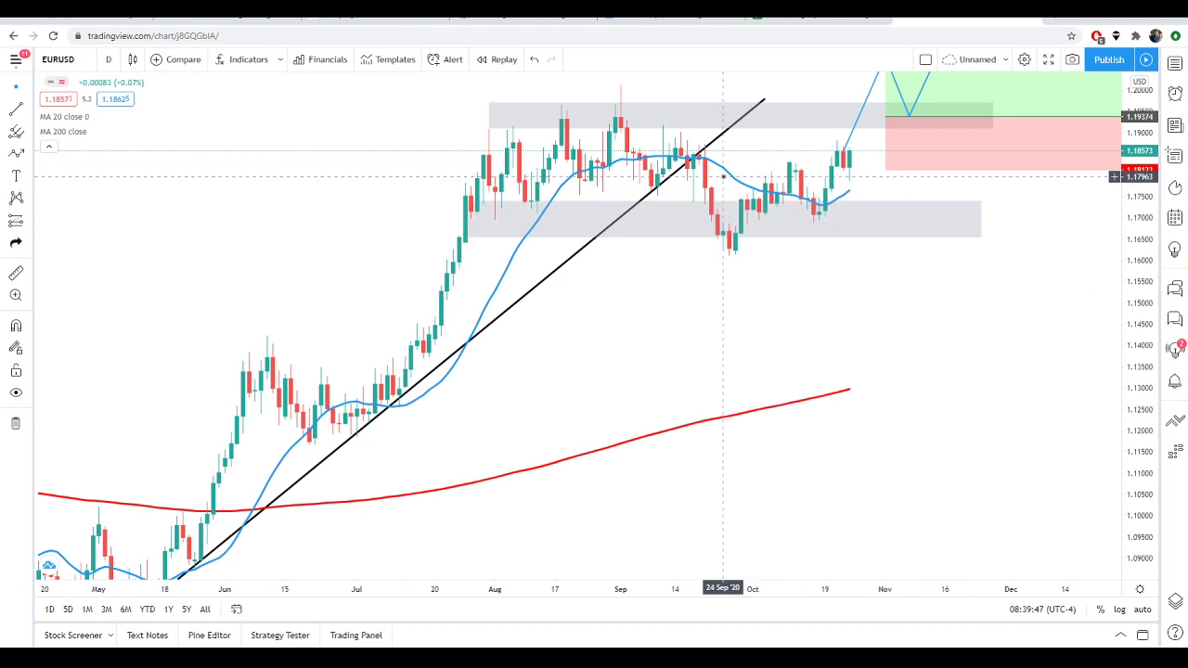
- Set the blue moving average's length back to 50
{"action": "double_click", "coordinate": [723, 177]}
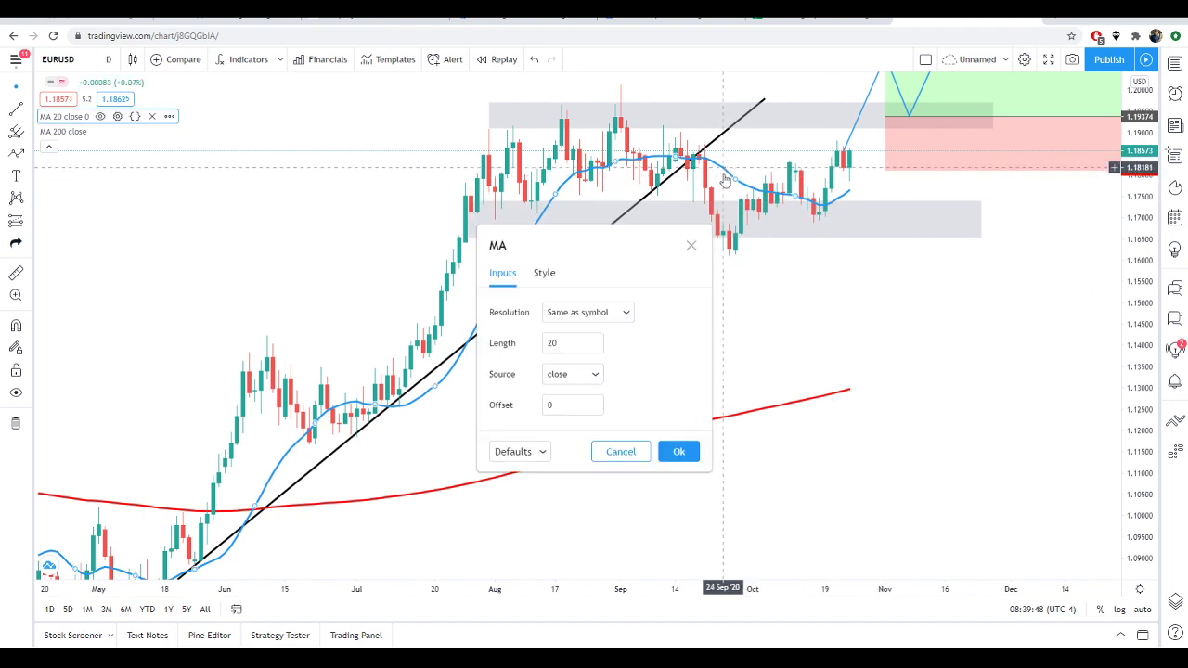
{"action": "double_click", "coordinate": [554, 342]}
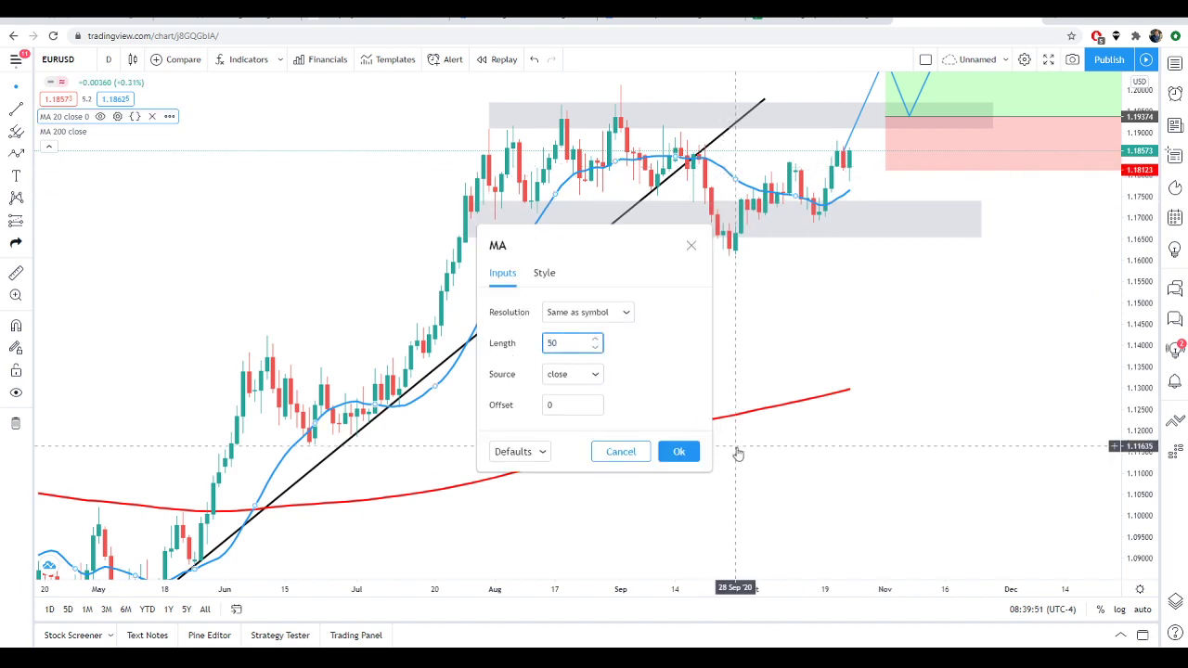
{"action": "left_click", "coordinate": [679, 451]}
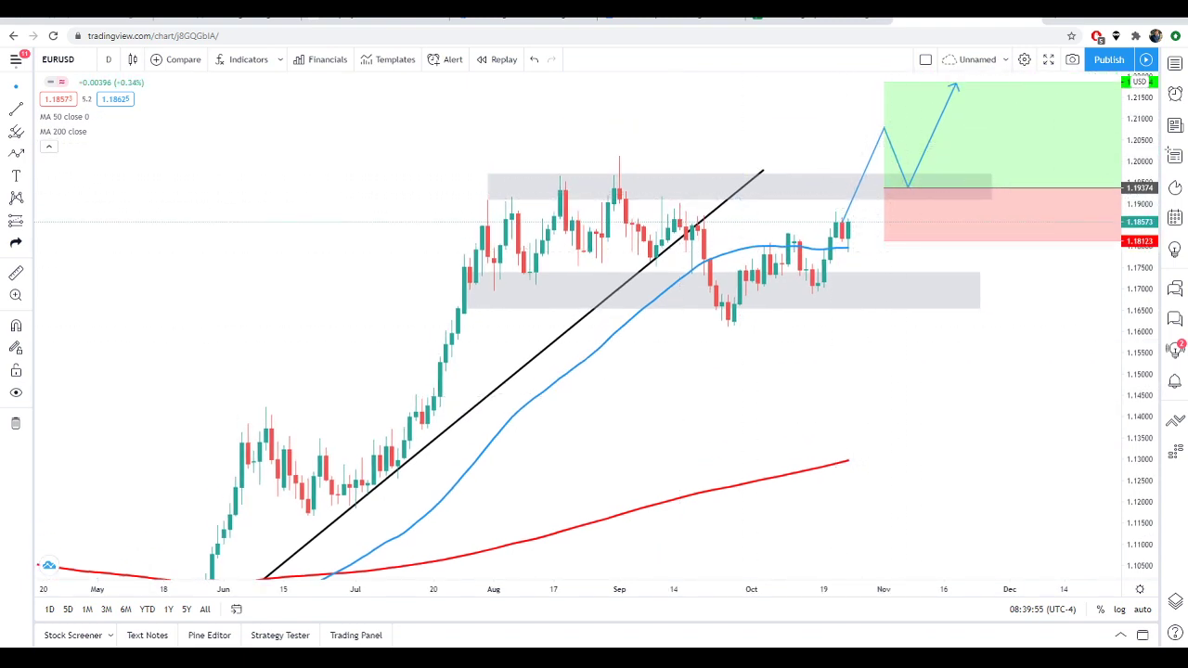
- Remove all drawings from the EURUSD chart
{"action": "right_click", "coordinate": [741, 423]}
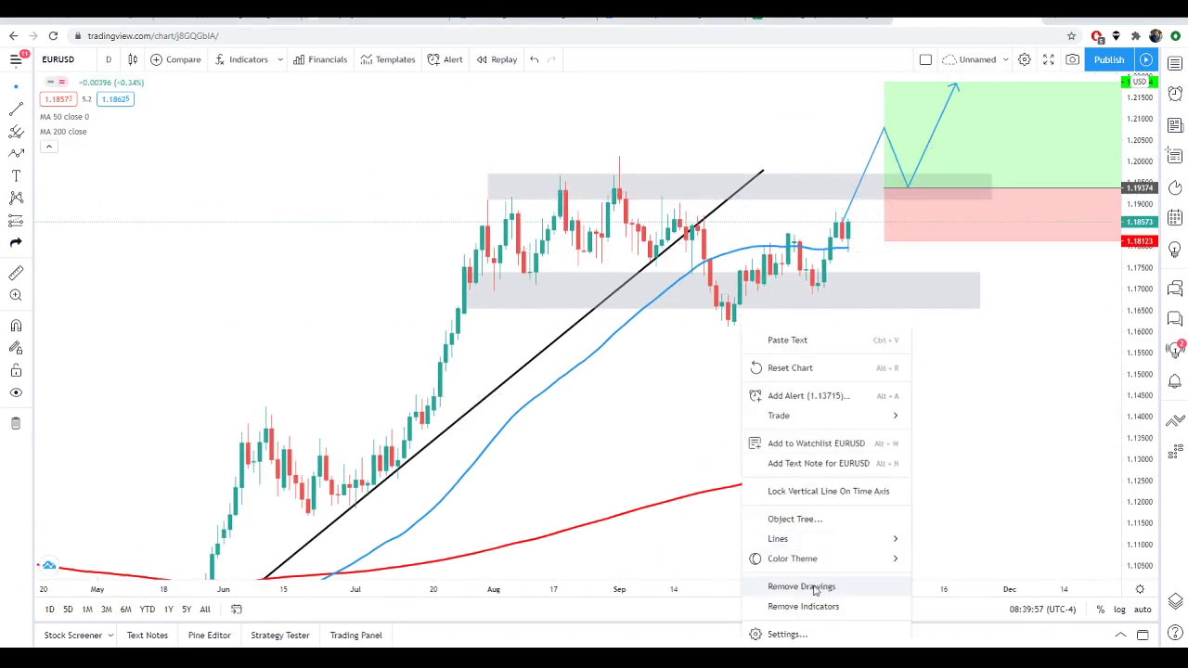
{"action": "left_click", "coordinate": [809, 586]}
- Change the chart's symbol from EURUSD to GBPUSD
{"action": "left_click", "coordinate": [107, 60]}
{"action": "left_click", "coordinate": [77, 63]}
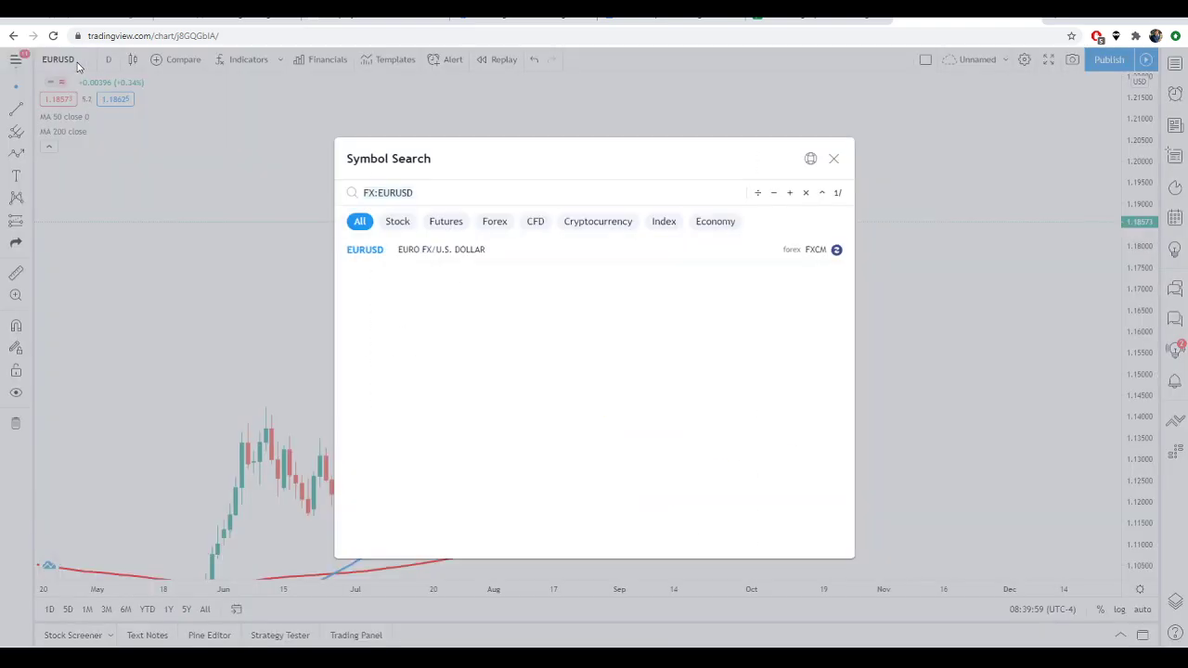
{"action": "type", "text": "GBPUSD"}
{"action": "key", "text": "Return"}
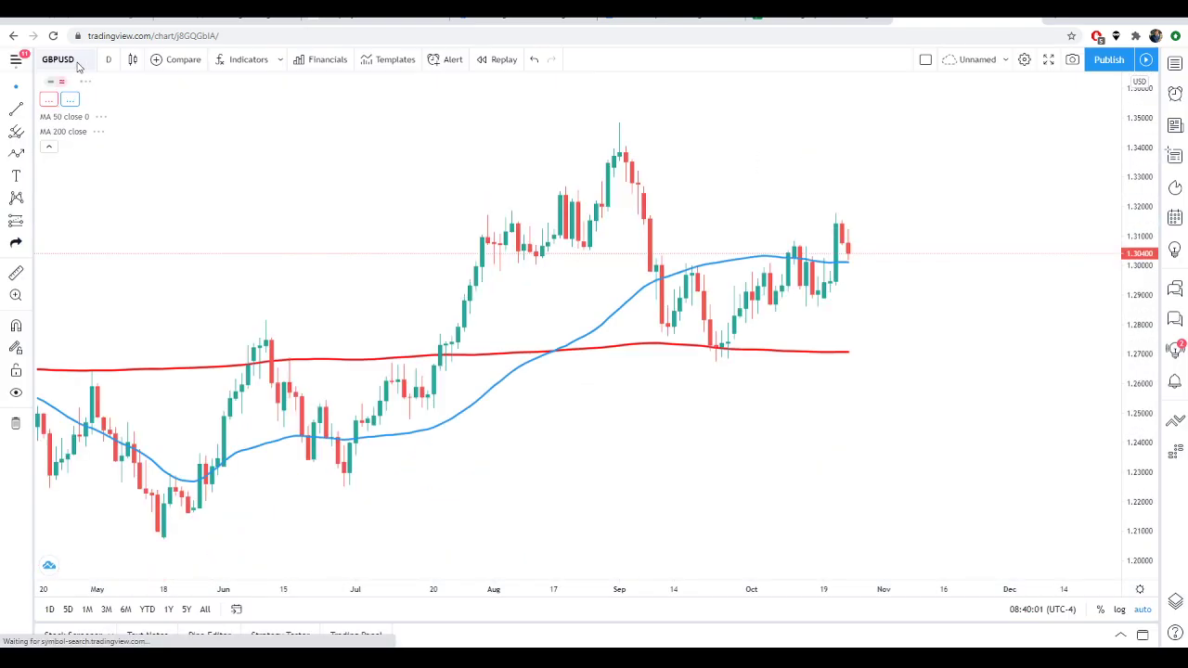
- Draw a rising trend line from the mid-May low at 1.2080 along the later lows to about 1.299 in late November
{"action": "left_click_drag", "start_coordinate": [370, 195], "coordinate": [437, 210]}
{"action": "scroll", "coordinate": [387, 223], "scroll_direction": "up", "scroll_amount": 1}
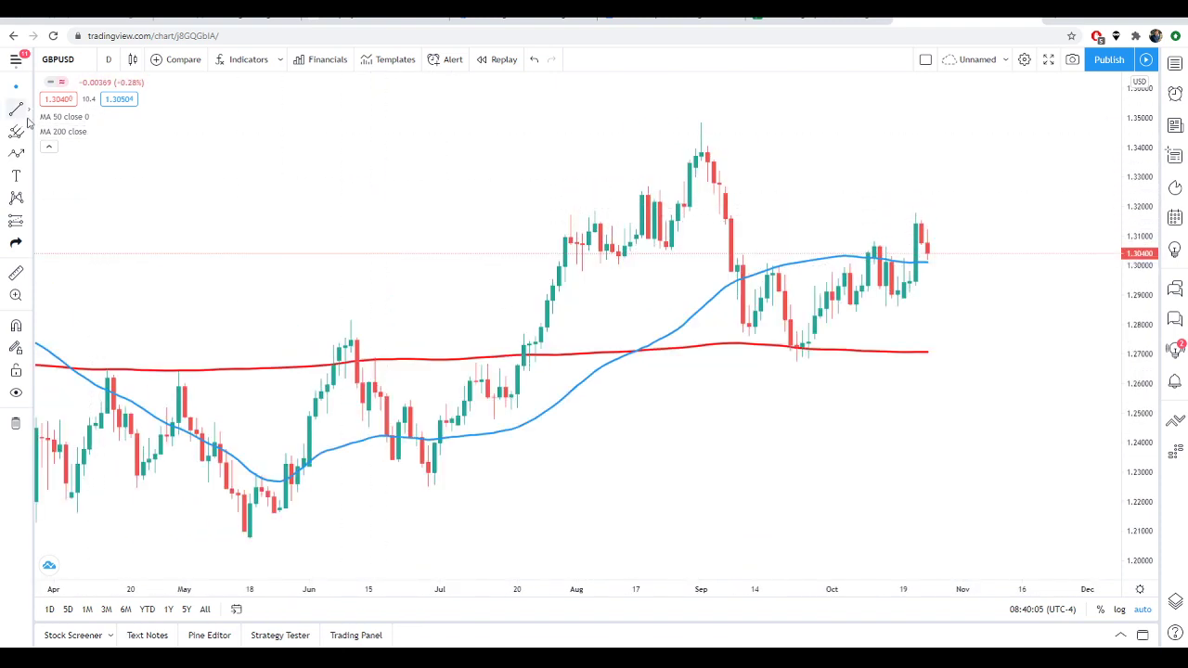
{"action": "left_click", "coordinate": [244, 536]}
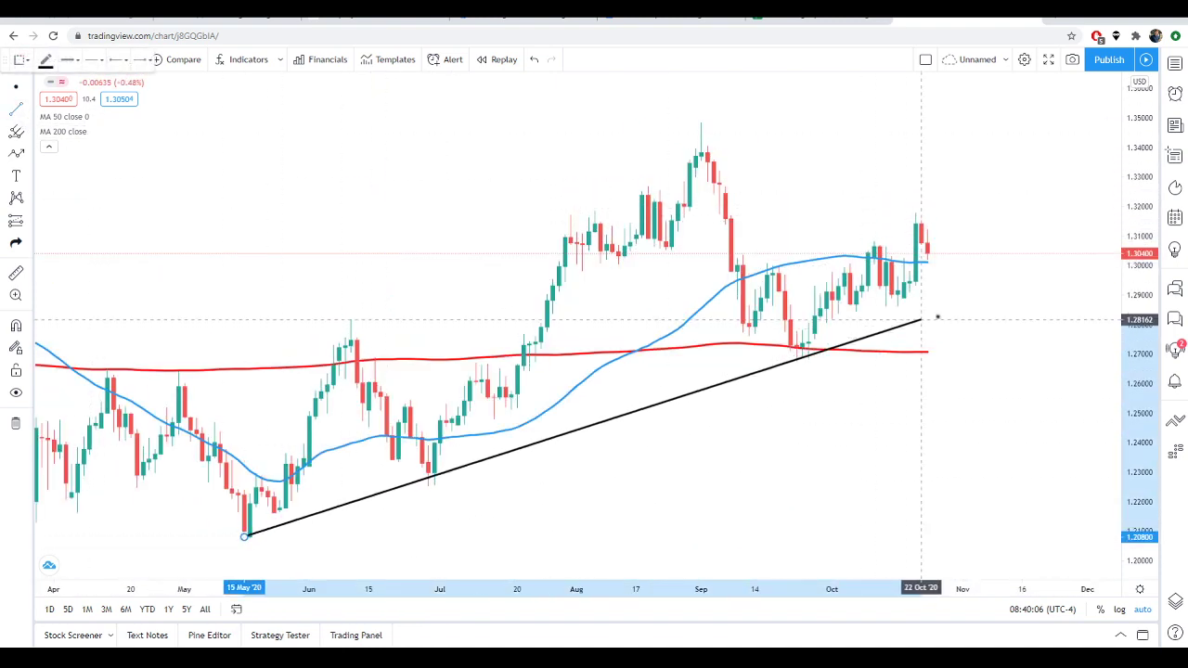
{"action": "left_click", "coordinate": [1059, 271]}
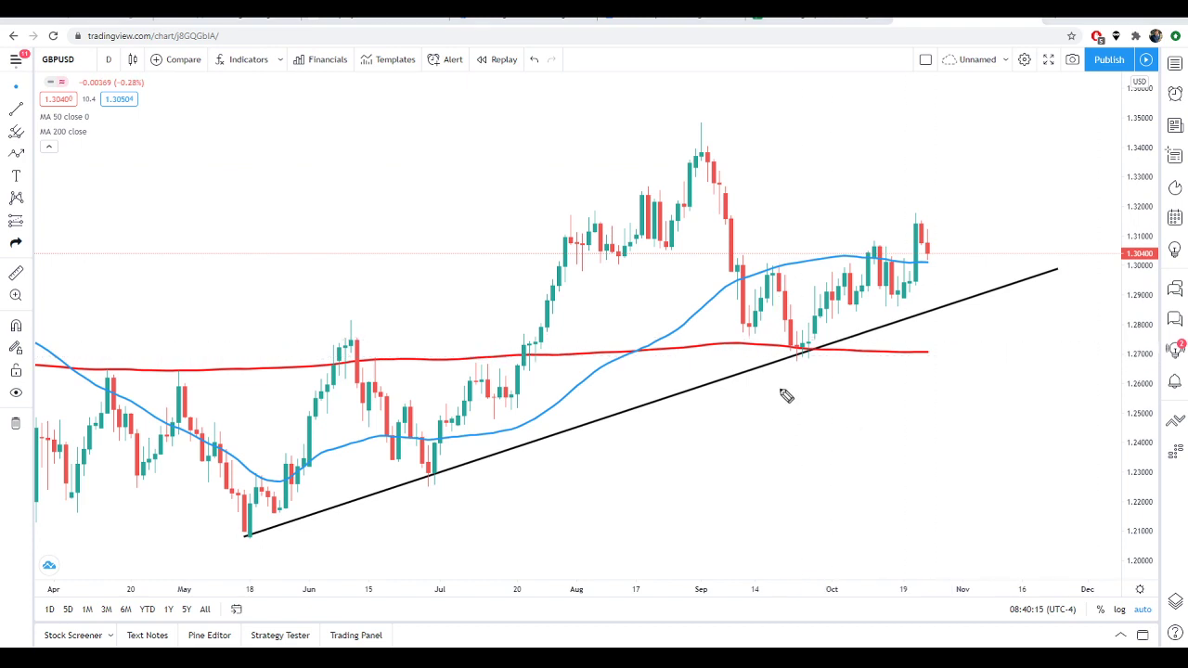
- Mark the three lows that touch the rising trend line with short freehand arcs
{"action": "left_click_drag", "start_coordinate": [784, 360], "coordinate": [822, 353]}
{"action": "left_click_drag", "start_coordinate": [409, 492], "coordinate": [454, 486]}
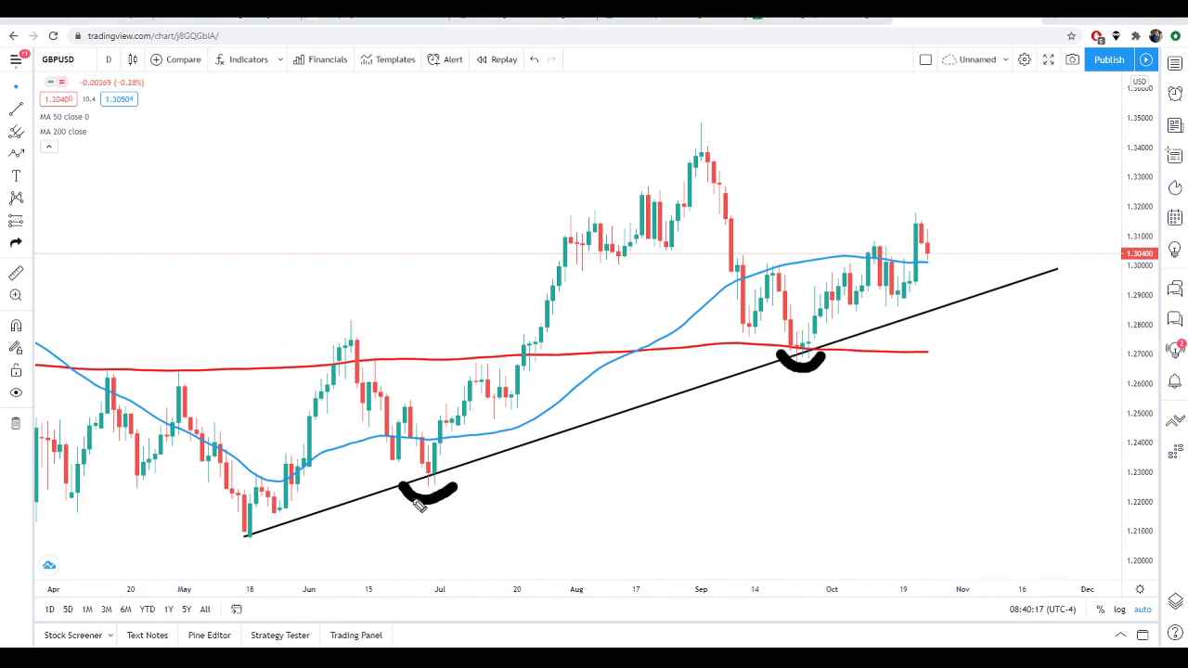
{"action": "left_click_drag", "start_coordinate": [219, 537], "coordinate": [271, 541]}
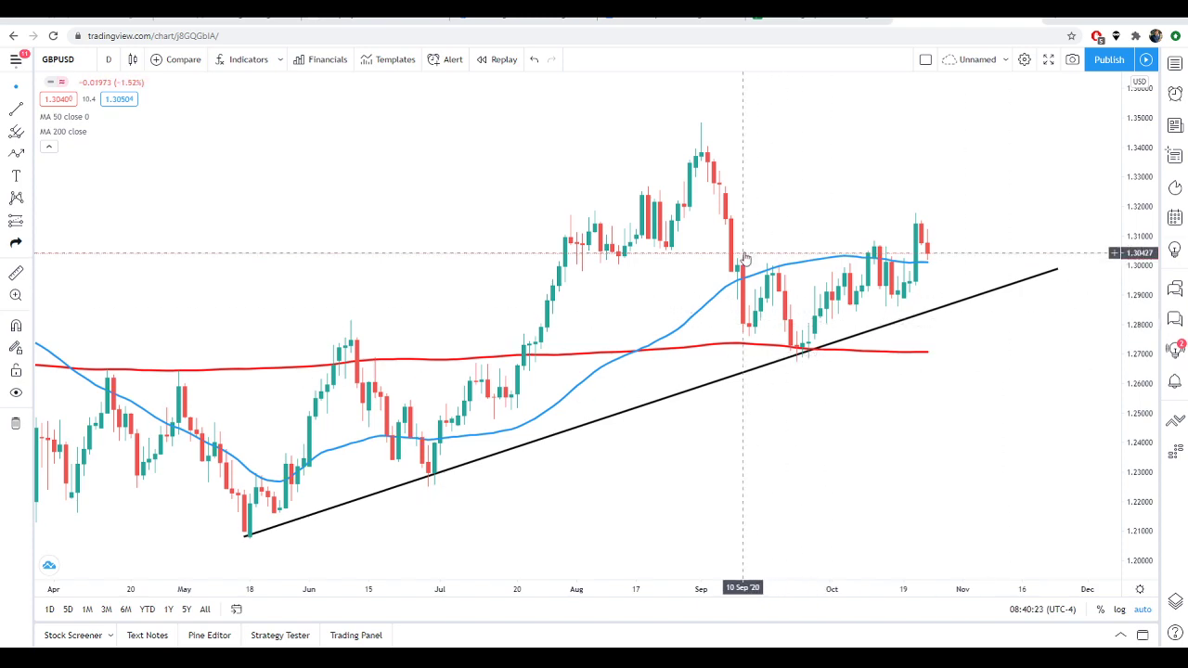
- Mark the late-September low and the climb away from the trend line with freehand strokes, and clear them
{"action": "scroll", "coordinate": [743, 260], "scroll_direction": "up", "scroll_amount": 5}
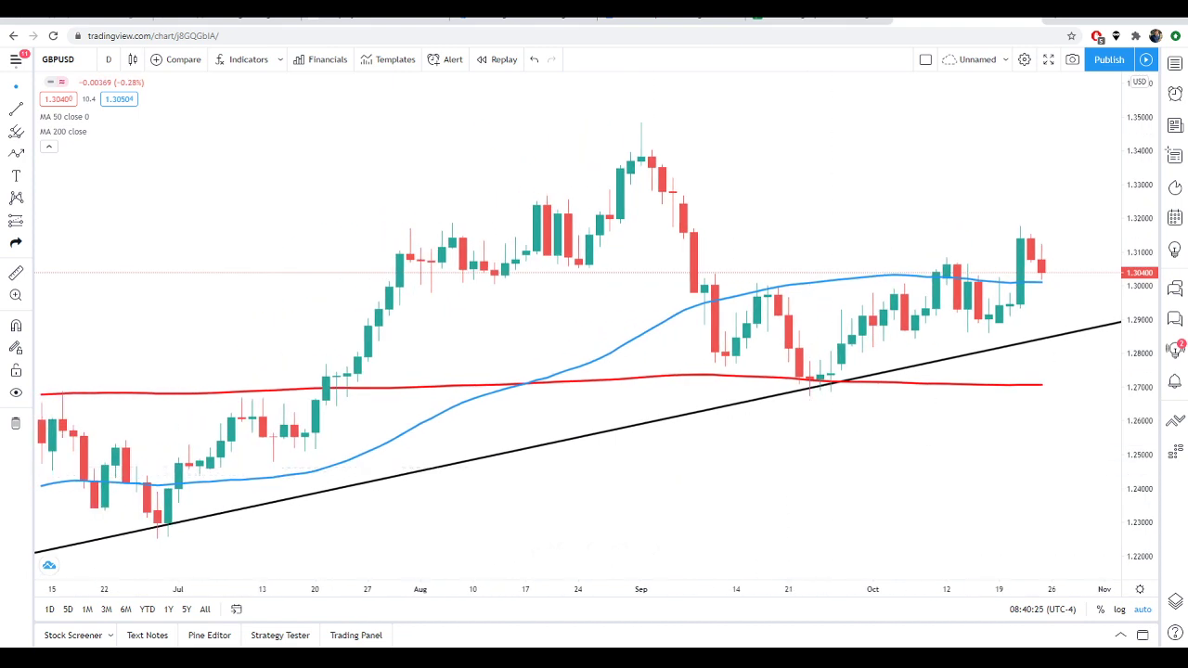
{"action": "mouse_move", "coordinate": [788, 368]}
{"action": "left_mouse_down"}
{"action": "mouse_move", "coordinate": [840, 353]}
{"action": "mouse_move", "coordinate": [862, 414]}
{"action": "mouse_move", "coordinate": [772, 416]}
{"action": "mouse_move", "coordinate": [766, 364]}
{"action": "mouse_move", "coordinate": [781, 355]}
{"action": "left_mouse_up"}
{"action": "mouse_move", "coordinate": [862, 356]}
{"action": "left_mouse_down"}
{"action": "mouse_move", "coordinate": [904, 301]}
{"action": "mouse_move", "coordinate": [912, 308]}
{"action": "left_mouse_up"}
{"action": "key", "text": "Escape"}
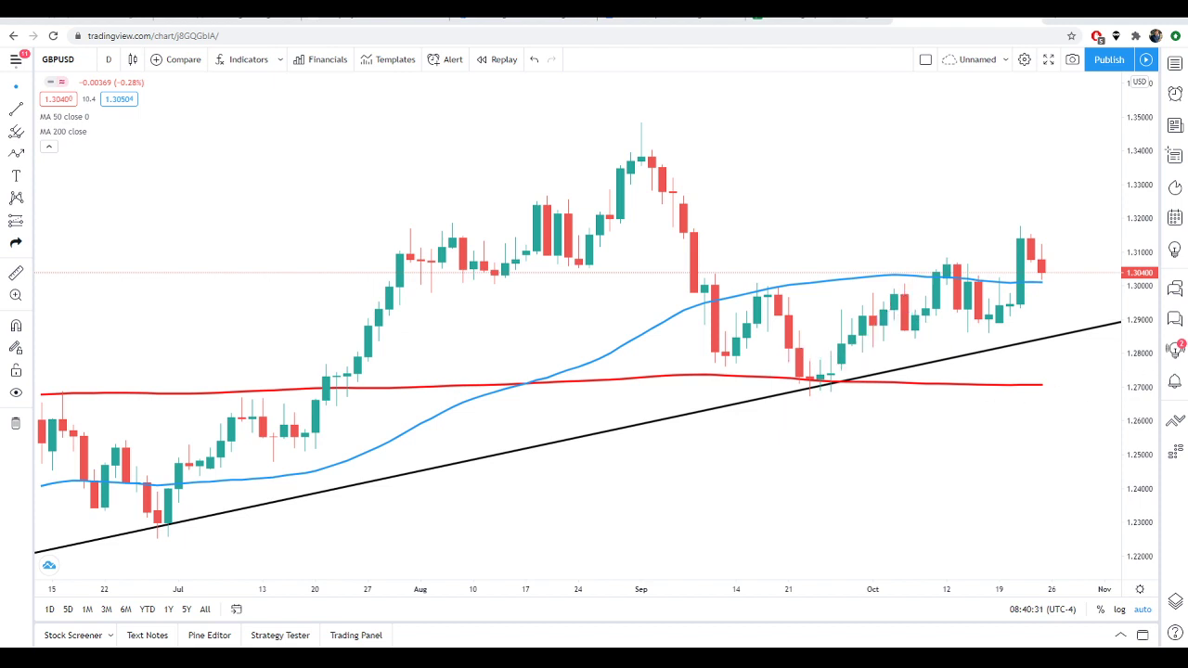
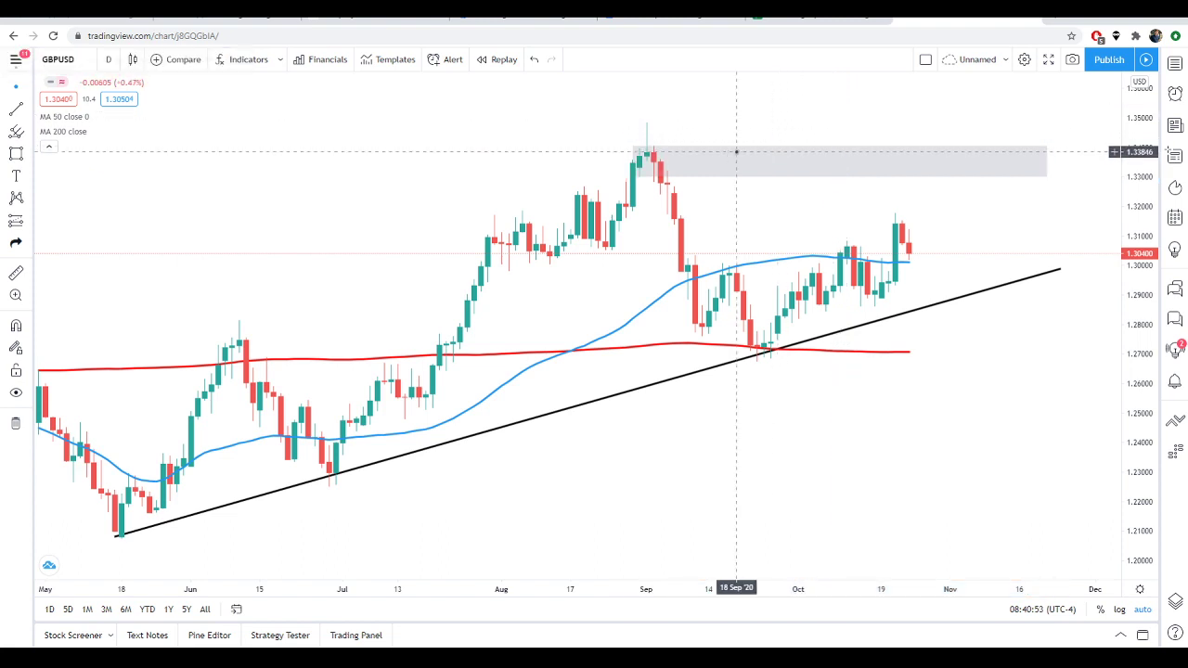
- Handwrite "HH" and "HL" in the empty area below the trend line and underline both
{"action": "scroll", "coordinate": [760, 202], "scroll_direction": "down", "scroll_amount": 4}
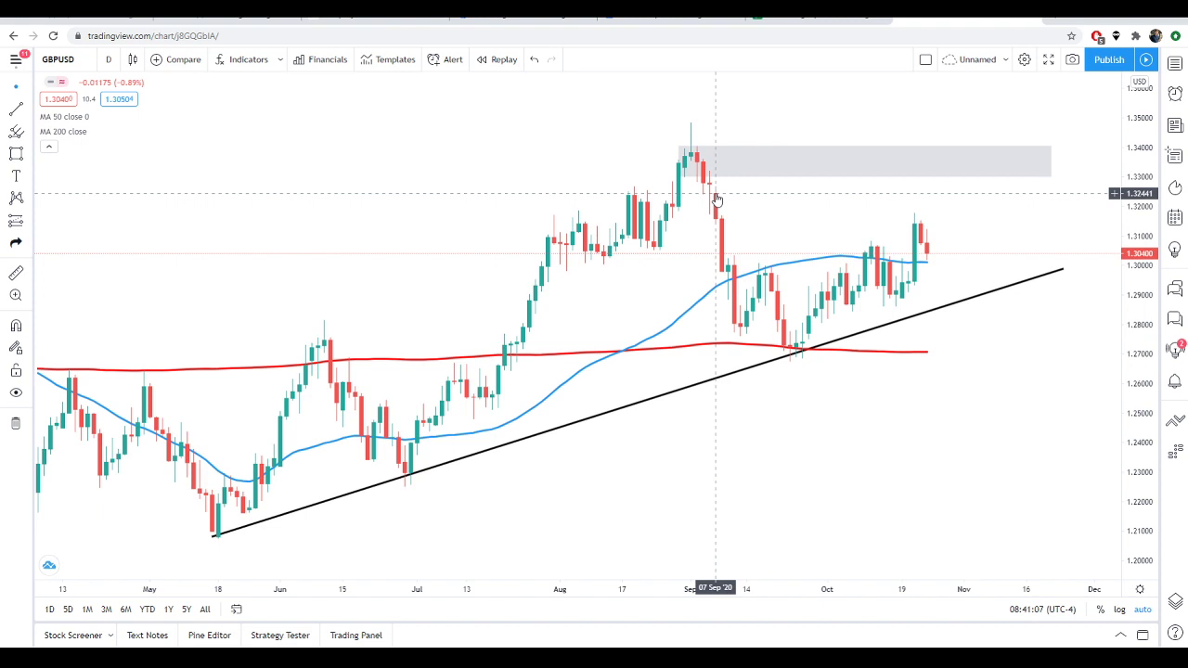
{"action": "left_click_drag", "start_coordinate": [765, 452], "coordinate": [785, 501]}
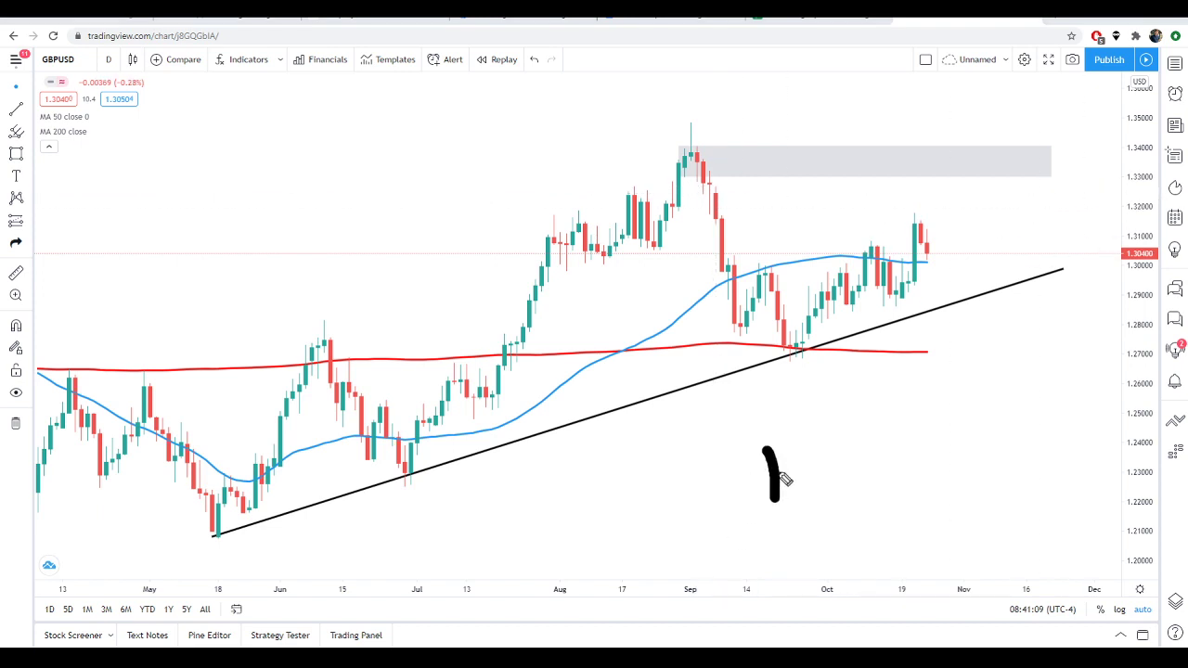
{"action": "left_click_drag", "start_coordinate": [791, 435], "coordinate": [785, 510]}
{"action": "mouse_move", "coordinate": [827, 428]}
{"action": "left_mouse_down"}
{"action": "mouse_move", "coordinate": [822, 513]}
{"action": "mouse_move", "coordinate": [850, 474]}
{"action": "left_mouse_up"}
{"action": "left_click_drag", "start_coordinate": [865, 423], "coordinate": [869, 506]}
{"action": "mouse_move", "coordinate": [998, 405]}
{"action": "left_mouse_down"}
{"action": "mouse_move", "coordinate": [992, 479]}
{"action": "mouse_move", "coordinate": [1011, 437]}
{"action": "left_mouse_up"}
{"action": "mouse_move", "coordinate": [1022, 397]}
{"action": "left_mouse_down"}
{"action": "mouse_move", "coordinate": [1023, 484]}
{"action": "mouse_move", "coordinate": [1073, 461]}
{"action": "left_mouse_up"}
{"action": "left_click_drag", "start_coordinate": [964, 511], "coordinate": [1048, 510]}
{"action": "left_click_drag", "start_coordinate": [740, 536], "coordinate": [893, 526]}
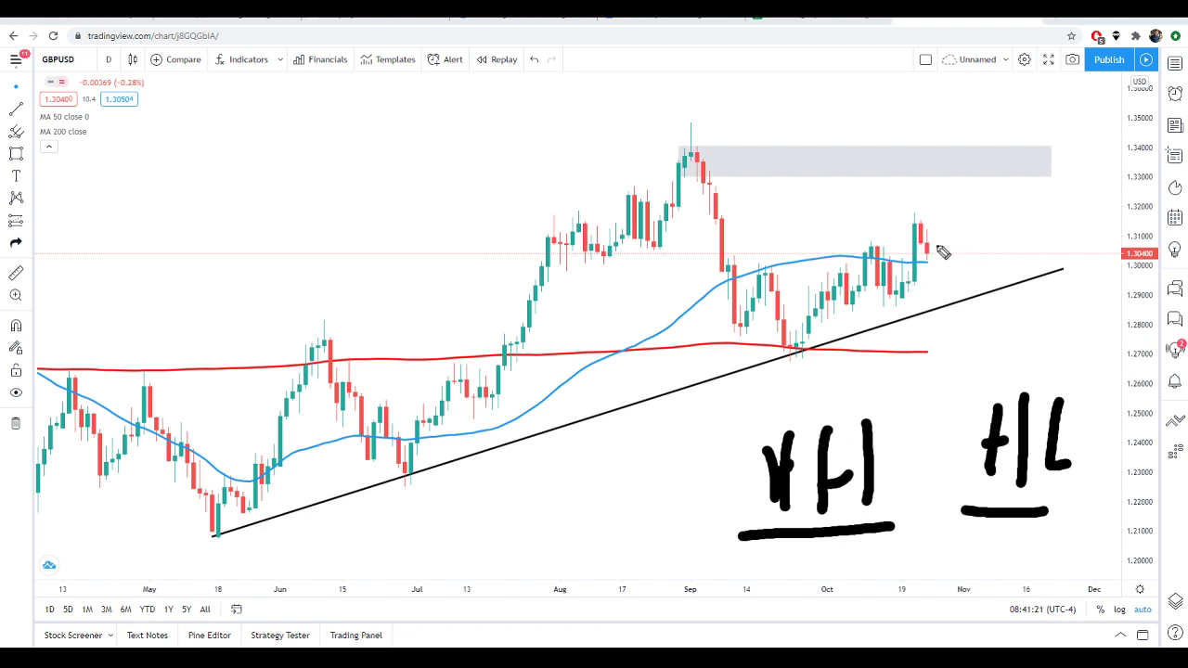
- Sketch arrows from the latest candle up through the resistance zone, back to a retest and up again, and clear all pen marks
{"action": "mouse_move", "coordinate": [938, 248]}
{"action": "left_mouse_down"}
{"action": "mouse_move", "coordinate": [990, 106]}
{"action": "mouse_move", "coordinate": [1017, 91]}
{"action": "mouse_move", "coordinate": [1051, 140]}
{"action": "mouse_move", "coordinate": [1041, 135]}
{"action": "mouse_move", "coordinate": [1106, 89]}
{"action": "left_mouse_up"}
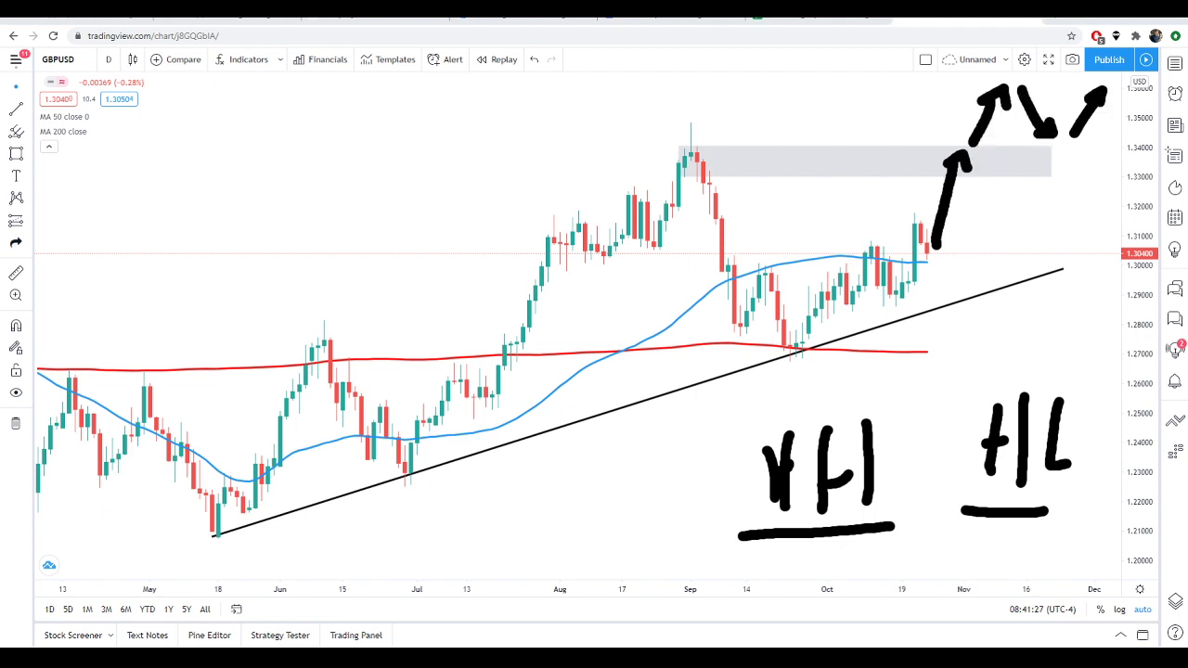
{"action": "key", "text": "Escape"}
- Examine the GBPUSD daily price history from 2019 onward against the moving averages, trend line and resistance zone
{"action": "scroll", "coordinate": [645, 233], "scroll_direction": "right", "scroll_amount": 1}
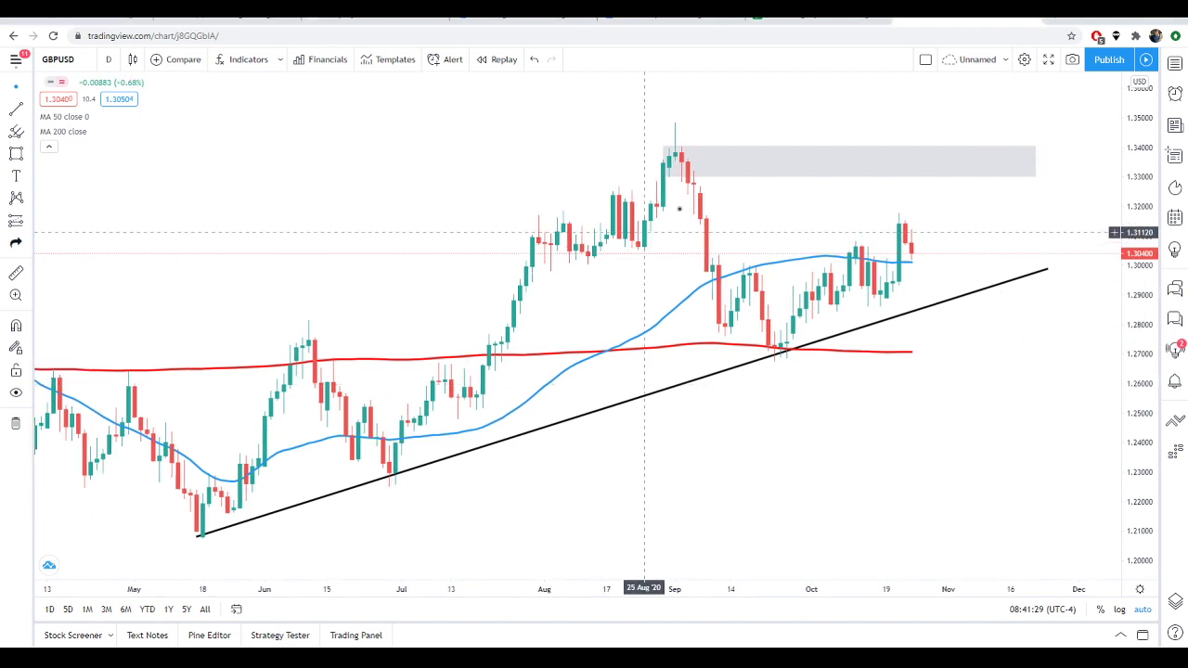
{"action": "scroll", "coordinate": [414, 199], "scroll_direction": "right", "scroll_amount": 5}
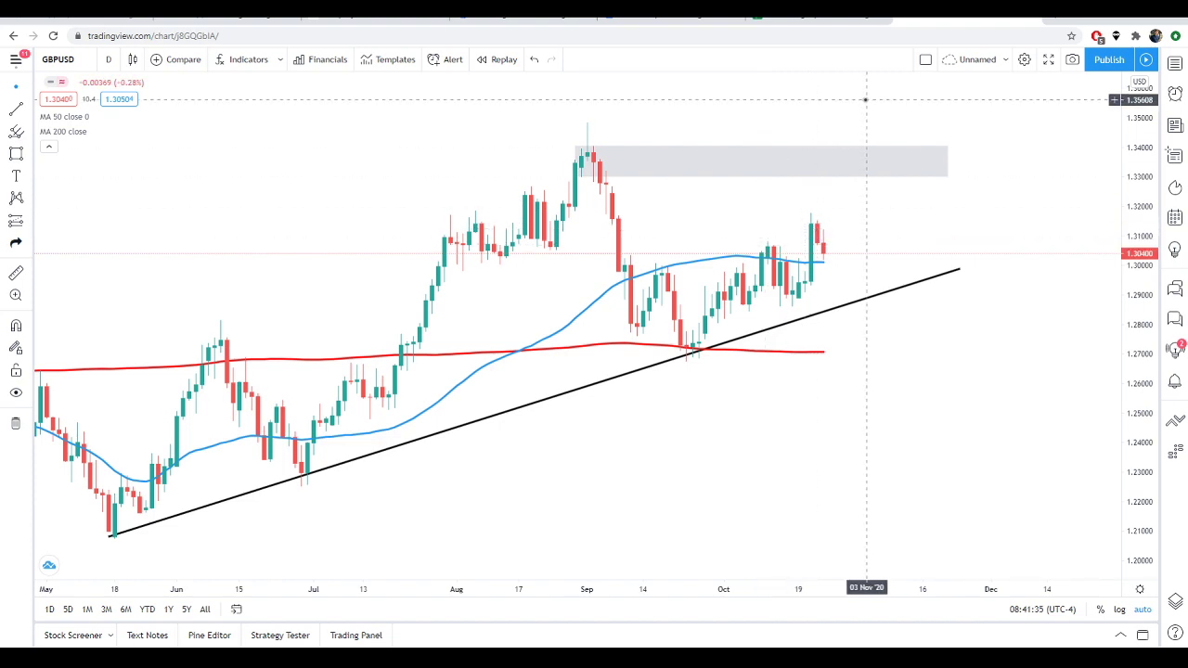
{"action": "scroll", "coordinate": [508, 276], "scroll_direction": "down", "scroll_amount": 4}
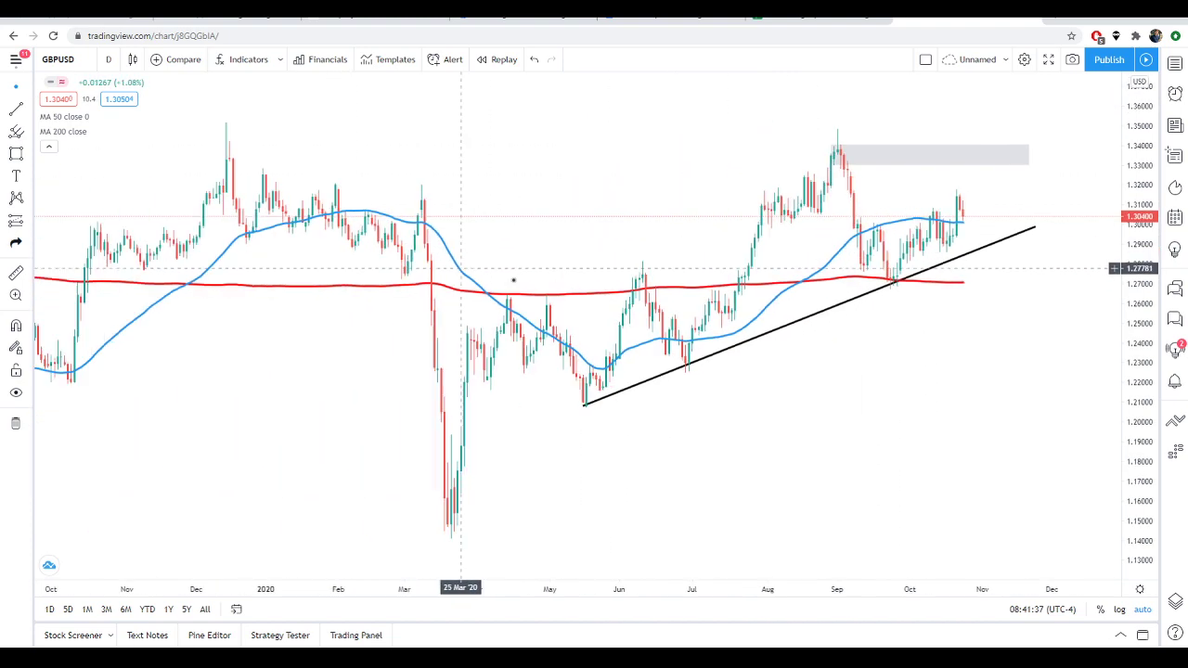
{"action": "scroll", "coordinate": [599, 211], "scroll_direction": "down", "scroll_amount": 2}
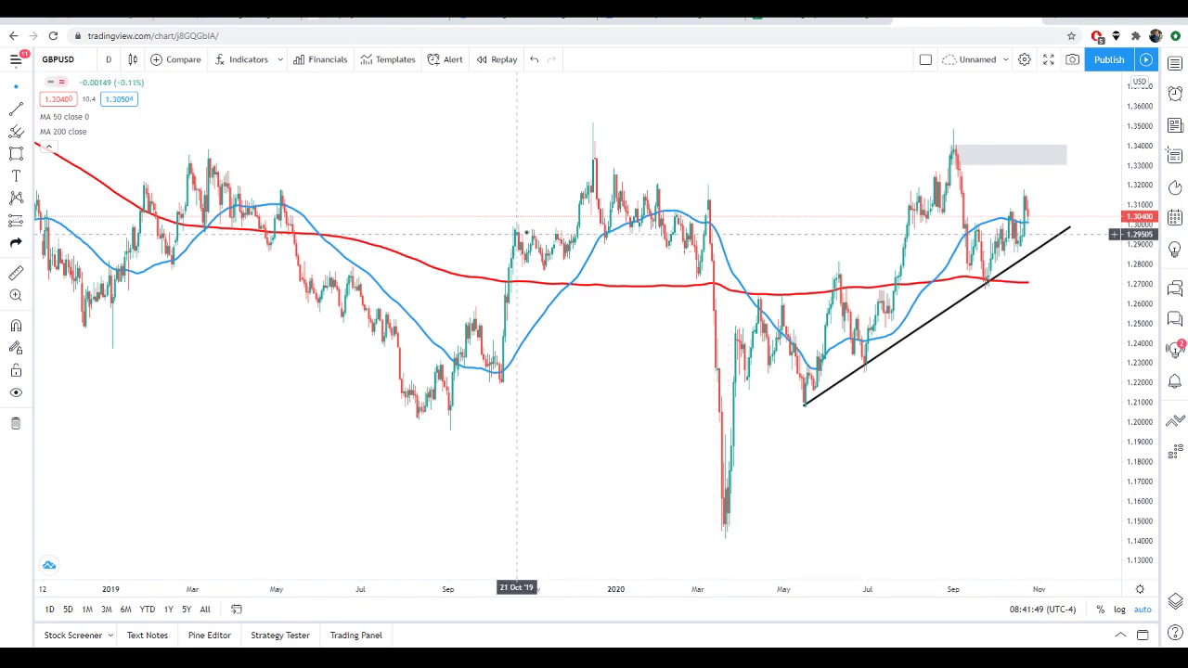
{"action": "scroll", "coordinate": [755, 265], "scroll_direction": "up", "scroll_amount": 3}
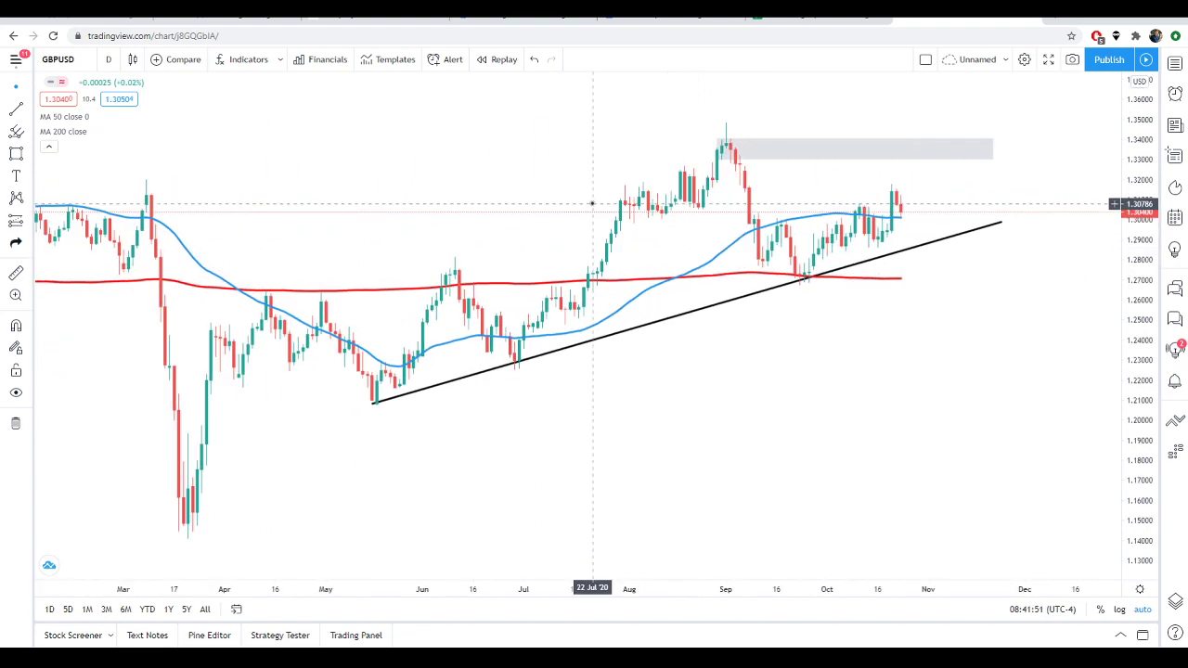
{"action": "scroll", "coordinate": [592, 202], "scroll_direction": "up", "scroll_amount": 1}
{"action": "scroll", "coordinate": [557, 202], "scroll_direction": "up", "scroll_amount": 1}
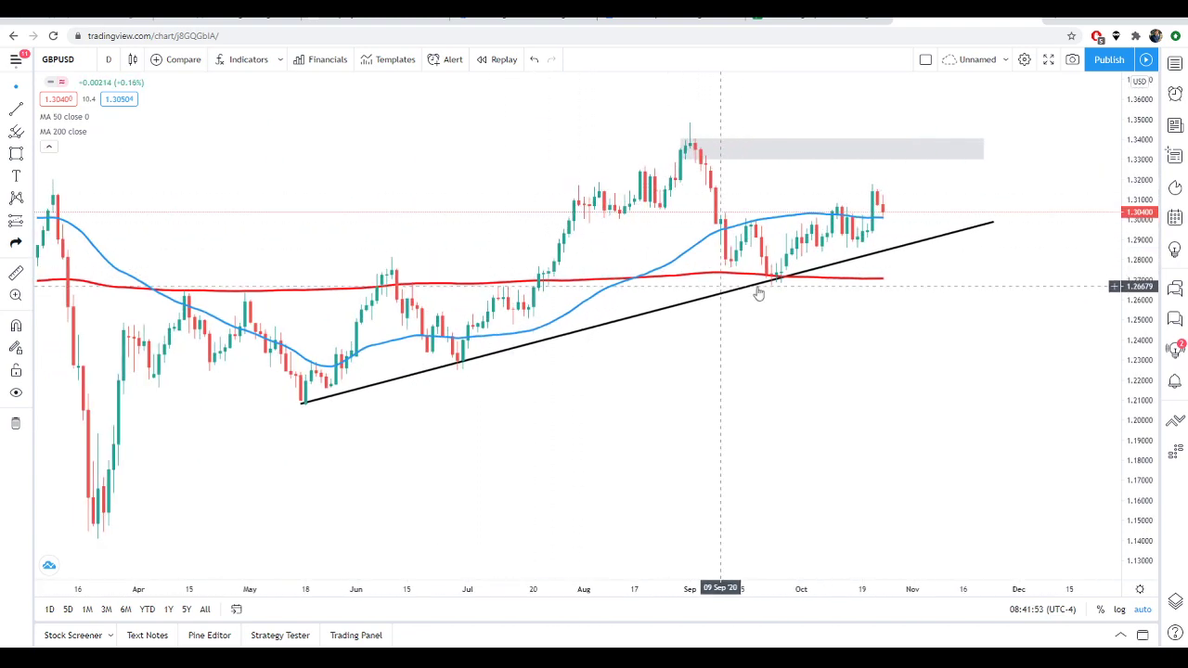
{"action": "scroll", "coordinate": [984, 324], "scroll_direction": "left", "scroll_amount": 2}
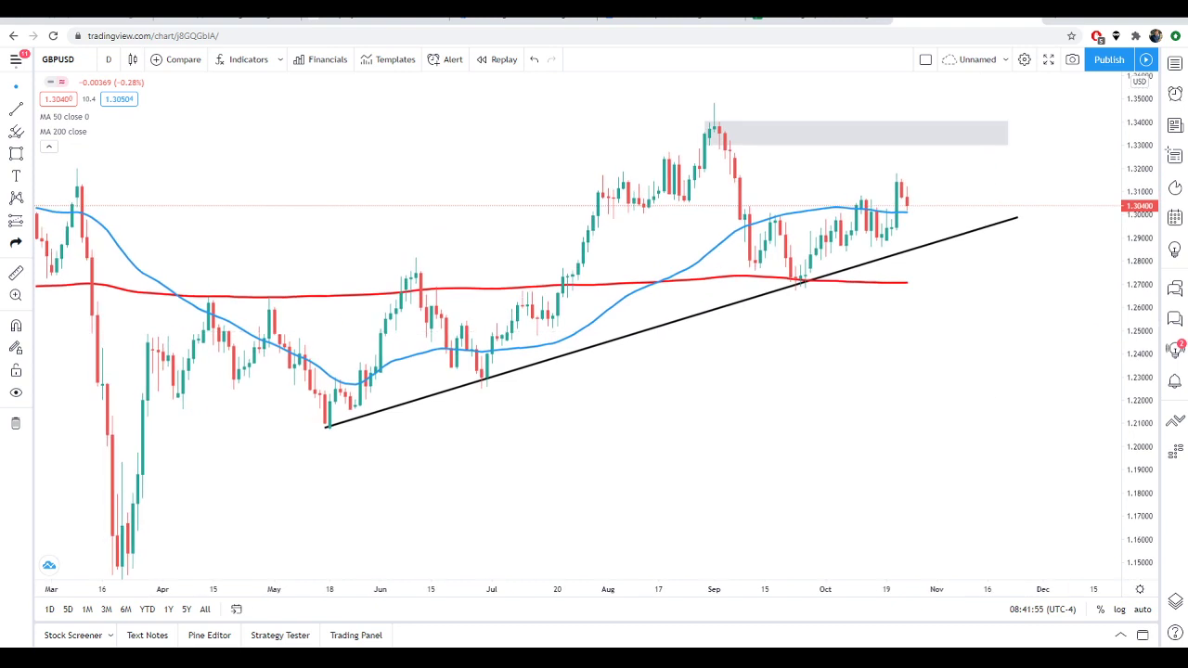
- Sketch arrows tracing the swings from the May low and projecting a bounce and breakout above the resistance zone, and clear them
{"action": "left_click_drag", "start_coordinate": [317, 394], "coordinate": [390, 303]}
{"action": "mouse_move", "coordinate": [420, 260]}
{"action": "left_mouse_down"}
{"action": "mouse_move", "coordinate": [487, 341]}
{"action": "mouse_move", "coordinate": [704, 117]}
{"action": "mouse_move", "coordinate": [761, 253]}
{"action": "left_mouse_up"}
{"action": "mouse_move", "coordinate": [747, 236]}
{"action": "left_mouse_down"}
{"action": "mouse_move", "coordinate": [760, 260]}
{"action": "mouse_move", "coordinate": [889, 179]}
{"action": "mouse_move", "coordinate": [955, 233]}
{"action": "mouse_move", "coordinate": [987, 106]}
{"action": "mouse_move", "coordinate": [1003, 100]}
{"action": "mouse_move", "coordinate": [1035, 139]}
{"action": "mouse_move", "coordinate": [1064, 124]}
{"action": "mouse_move", "coordinate": [1087, 75]}
{"action": "left_mouse_up"}
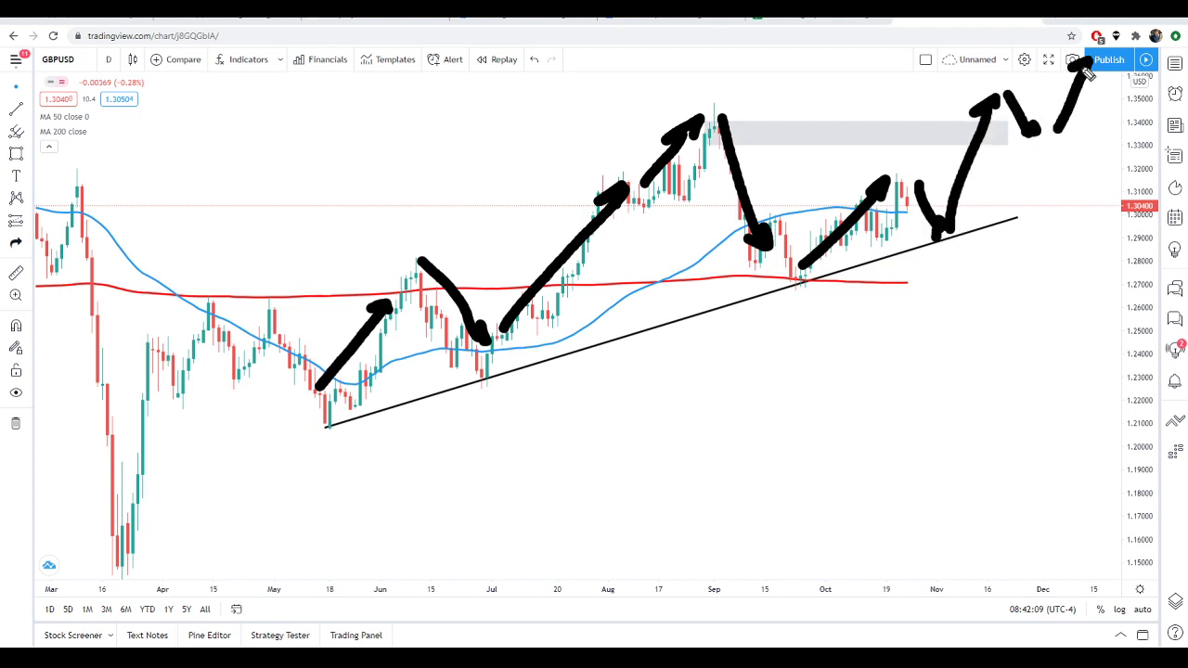
{"action": "key", "text": "Escape"}
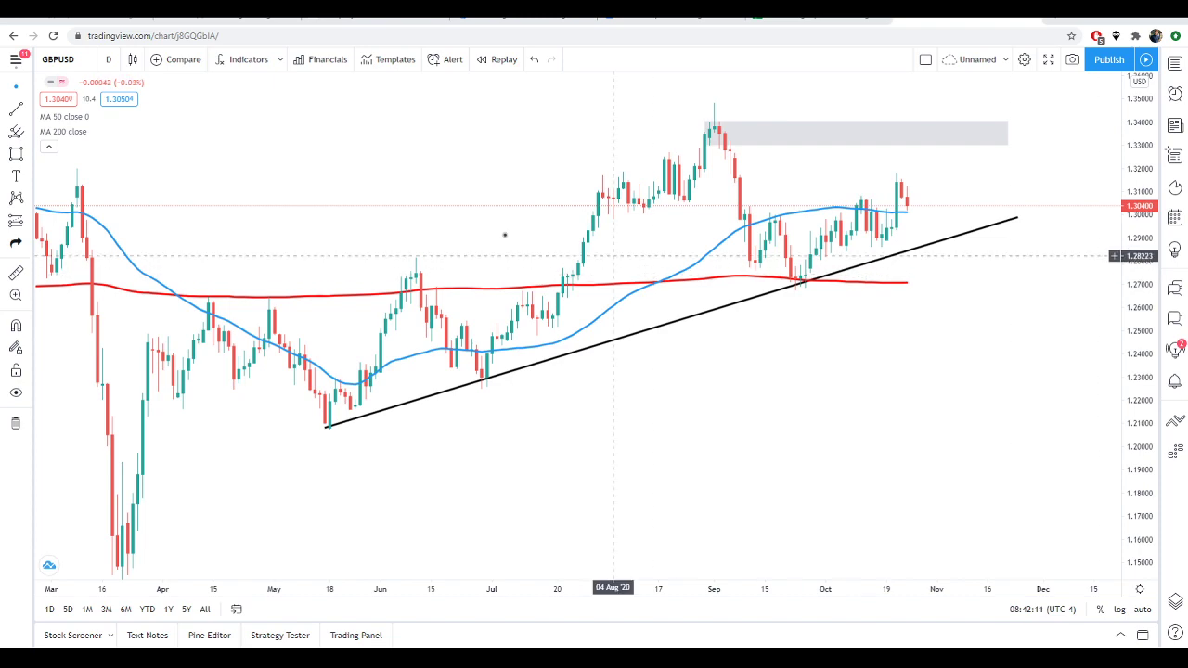
- Switch the chart to the 4-hour interval and draw a rectangle zone from 11 October to 1 November between about 1.3020 and 1.3058
{"action": "left_click", "coordinate": [107, 59]}
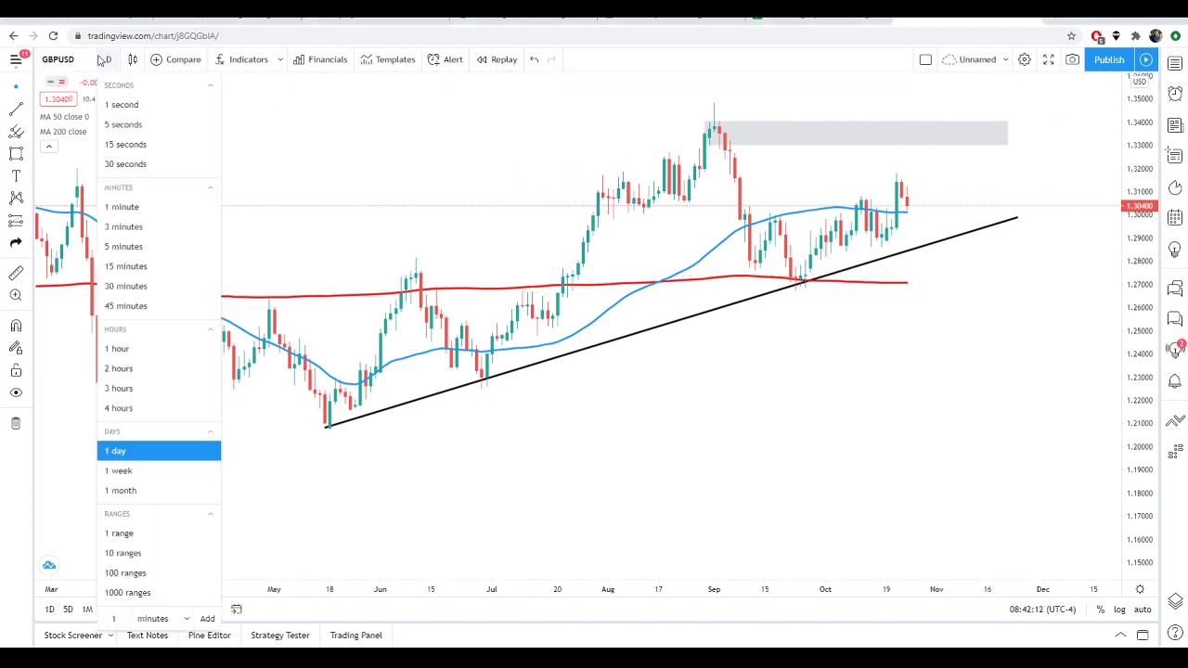
{"action": "left_click", "coordinate": [121, 406]}
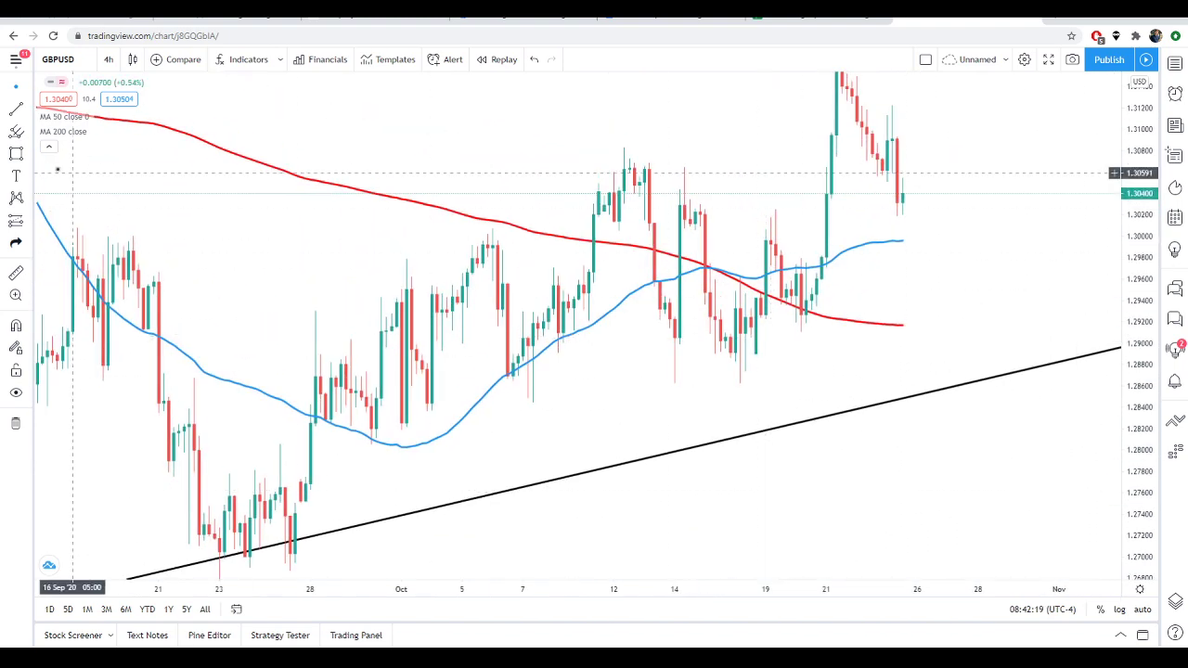
{"action": "left_click", "coordinate": [16, 153]}
{"action": "left_click", "coordinate": [610, 173]}
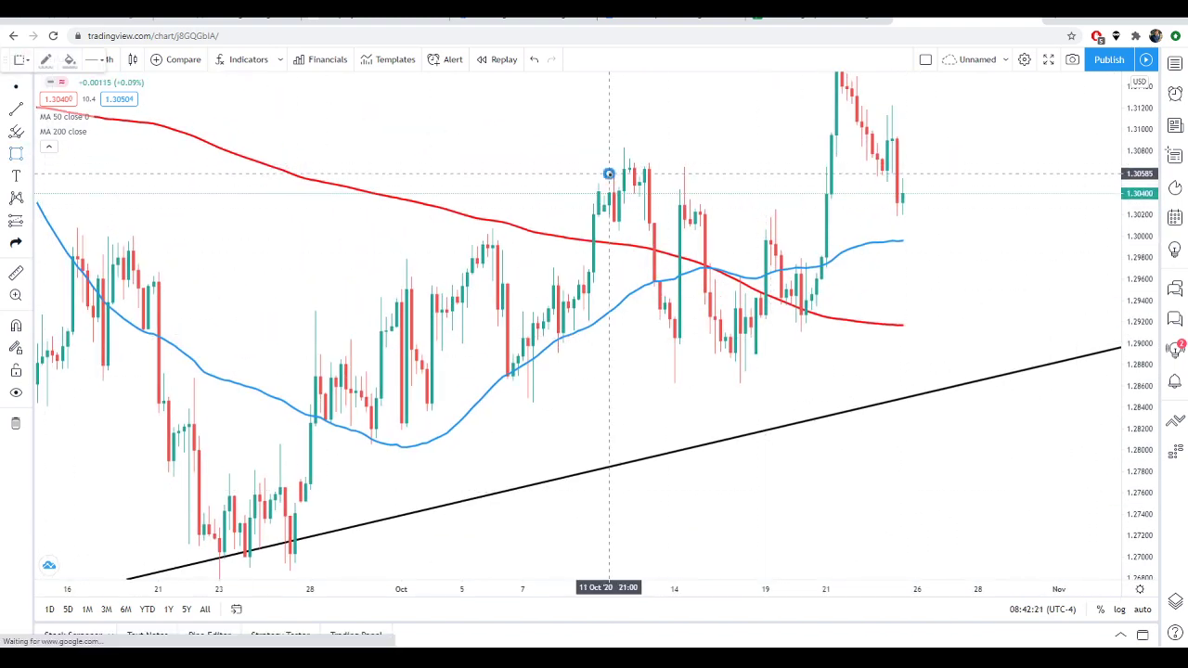
{"action": "left_click", "coordinate": [1059, 214]}
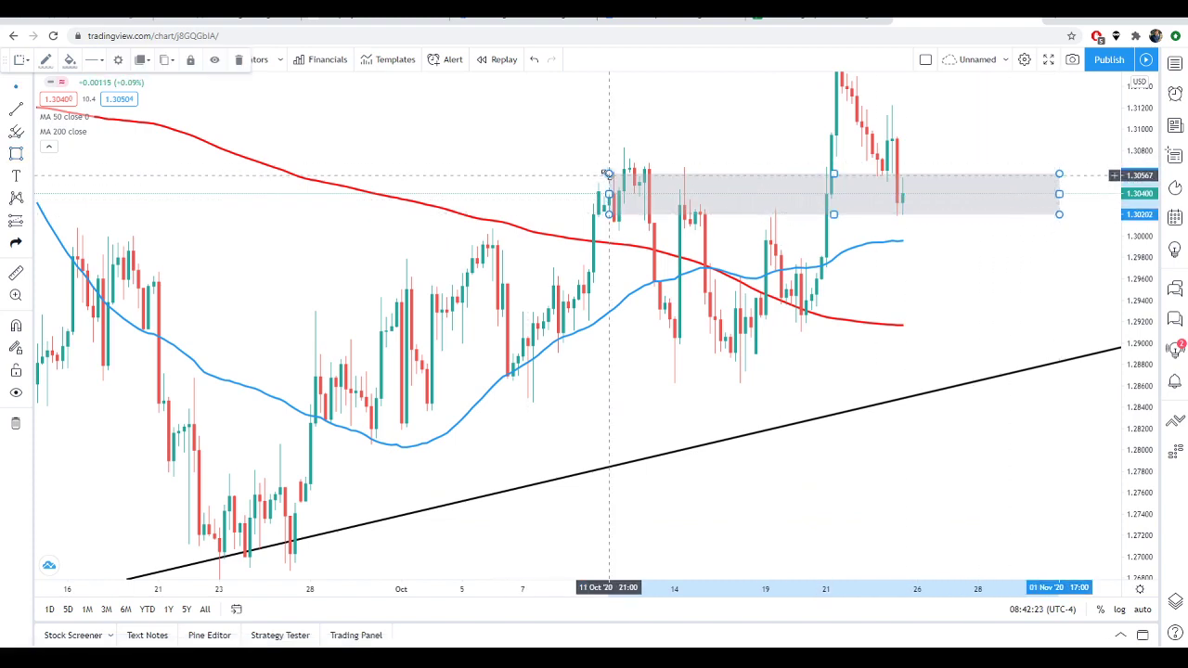
- Lower the upper edge of the new zone to about 1.3050 and start it slightly earlier in October
{"action": "left_click_drag", "start_coordinate": [609, 174], "coordinate": [587, 184]}
{"action": "left_click", "coordinate": [558, 144]}
{"action": "left_click_drag", "start_coordinate": [558, 144], "coordinate": [581, 199]}
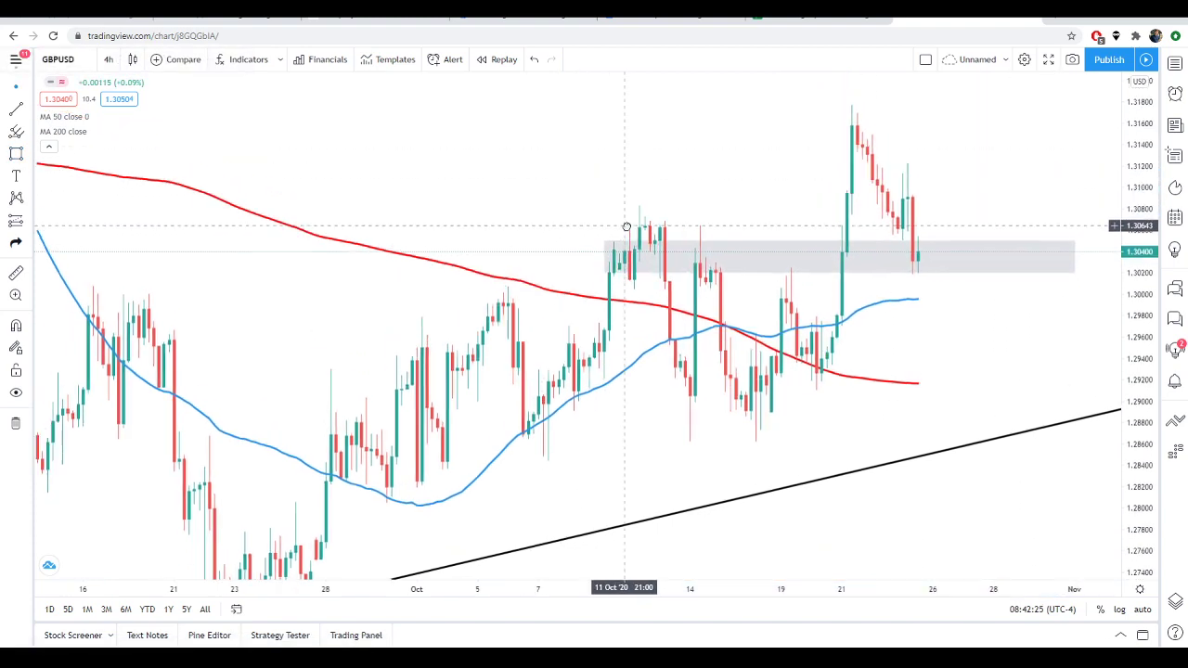
{"action": "left_click_drag", "start_coordinate": [729, 235], "coordinate": [658, 235]}
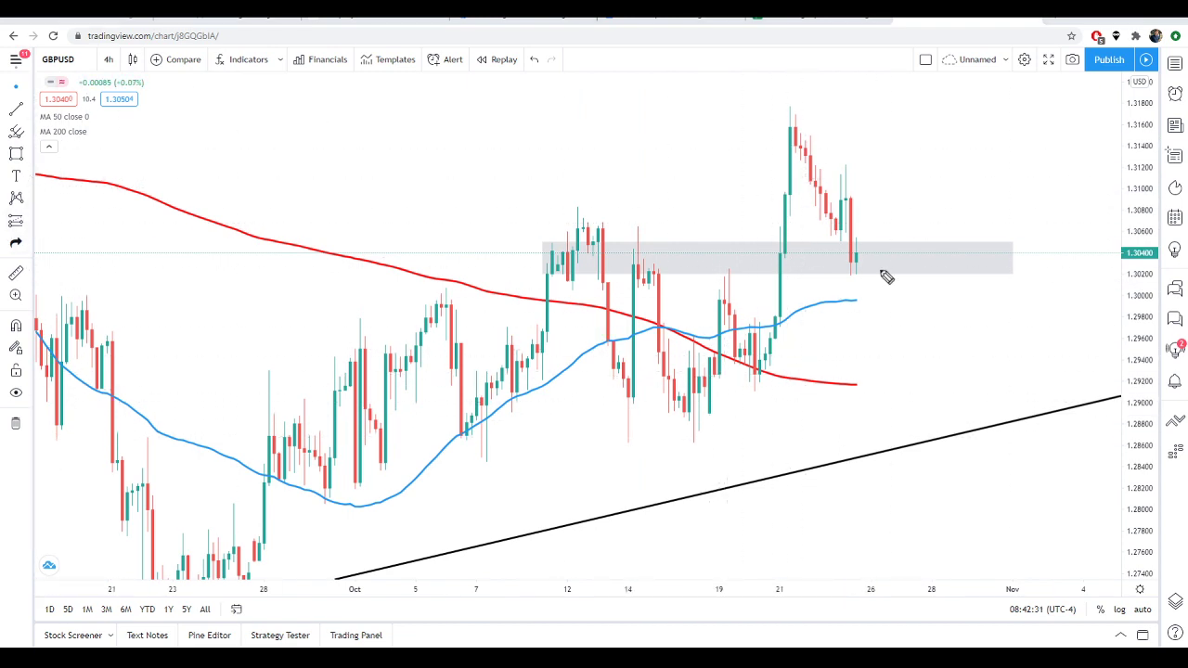
- Sketch the rally, the mid-October highs, the pullback into the zone and a projected rise above 1.32, and clear the pen marks
{"action": "mouse_move", "coordinate": [709, 415]}
{"action": "left_mouse_down"}
{"action": "mouse_move", "coordinate": [765, 130]}
{"action": "mouse_move", "coordinate": [769, 151]}
{"action": "left_mouse_up"}
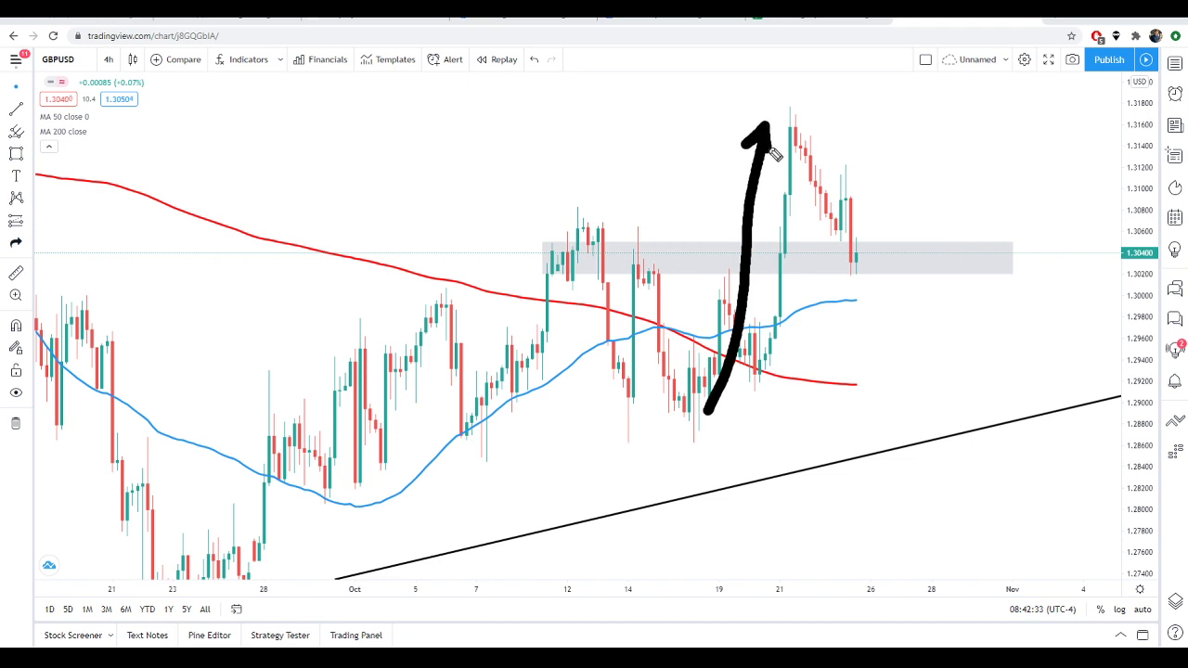
{"action": "mouse_move", "coordinate": [531, 253]}
{"action": "left_mouse_down"}
{"action": "mouse_move", "coordinate": [616, 238]}
{"action": "mouse_move", "coordinate": [682, 250]}
{"action": "left_mouse_up"}
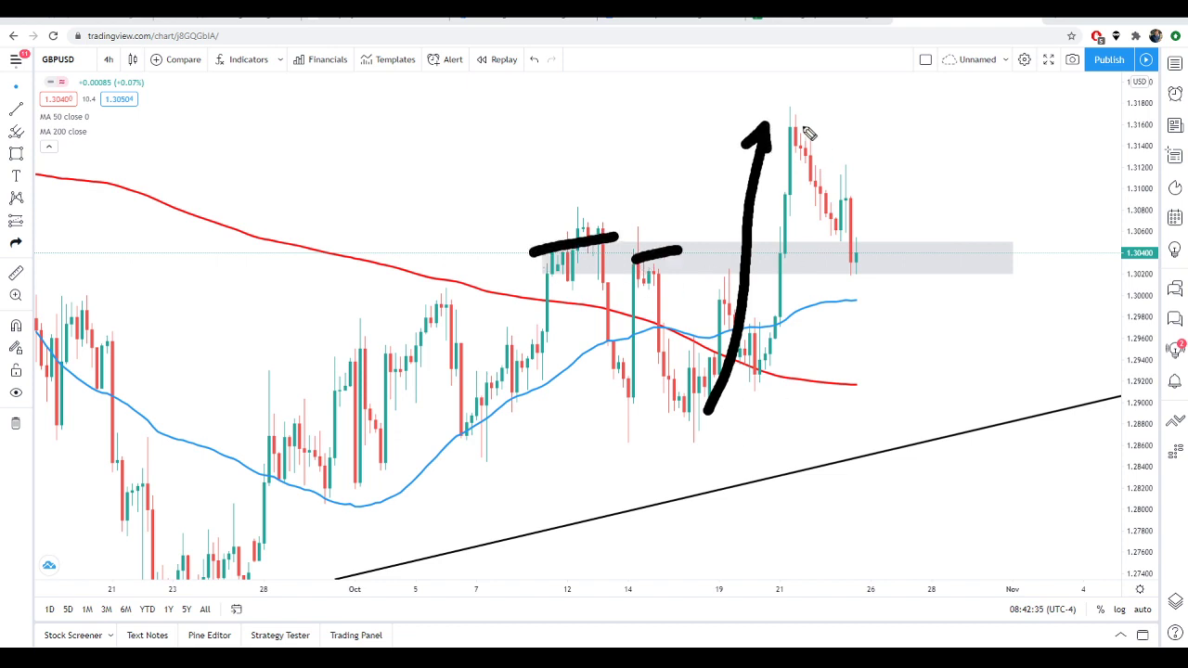
{"action": "left_click_drag", "start_coordinate": [793, 115], "coordinate": [877, 269]}
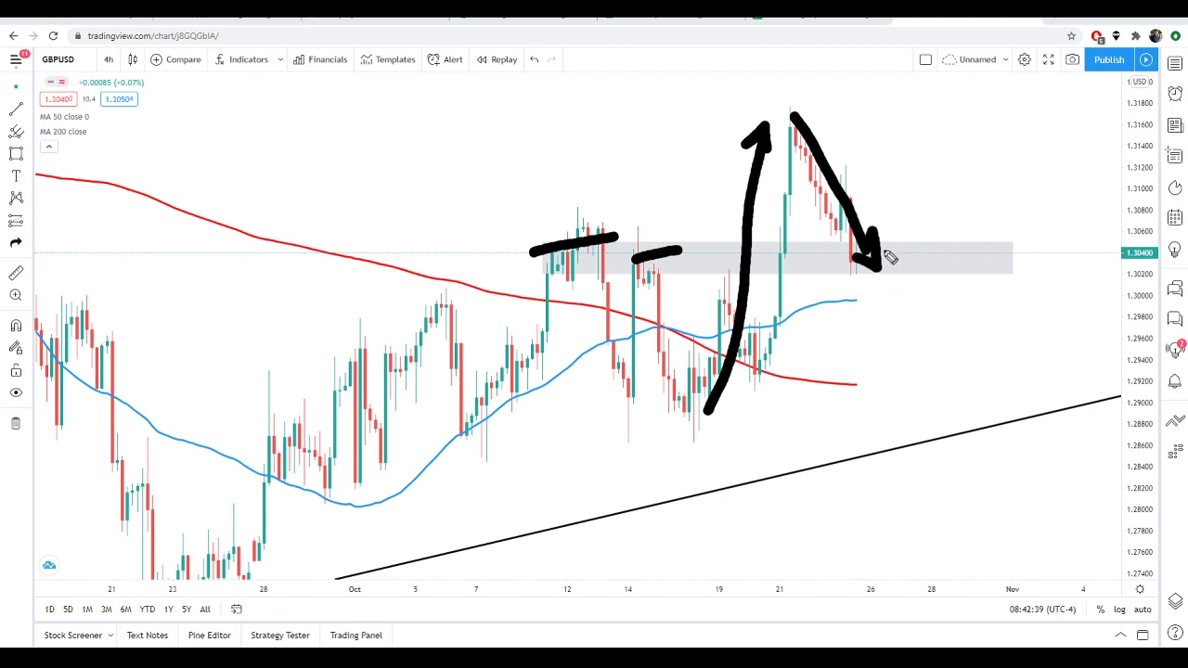
{"action": "mouse_move", "coordinate": [897, 261]}
{"action": "left_mouse_down"}
{"action": "mouse_move", "coordinate": [984, 82]}
{"action": "mouse_move", "coordinate": [990, 107]}
{"action": "left_mouse_up"}
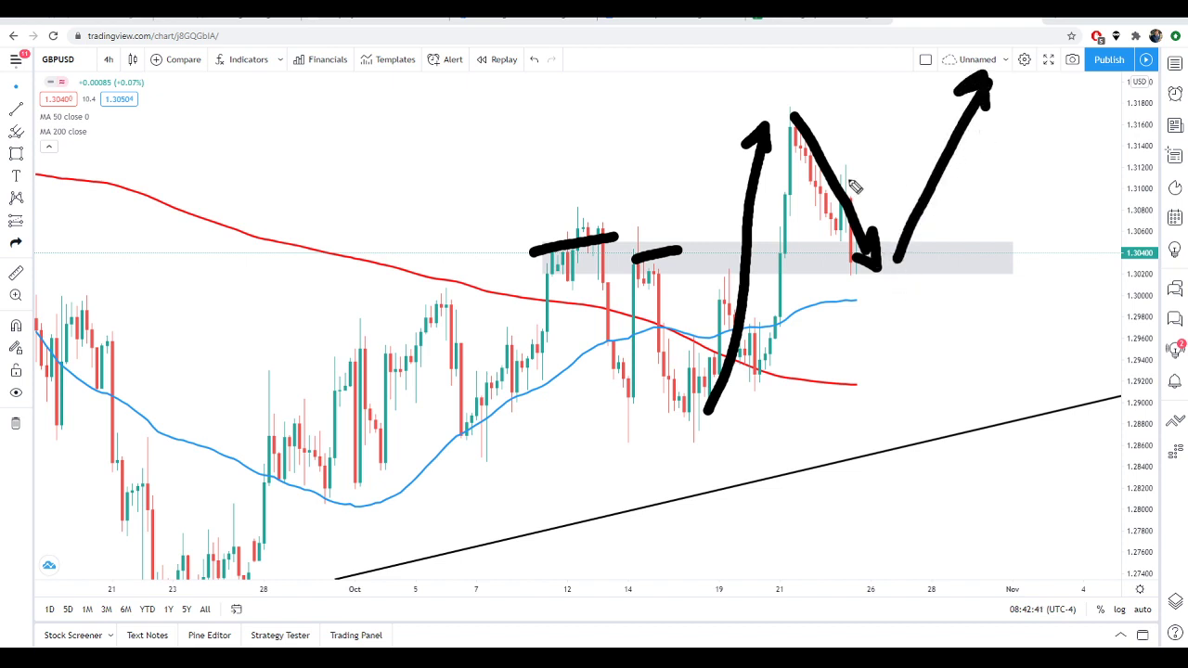
{"action": "left_click_drag", "start_coordinate": [788, 115], "coordinate": [1044, 115]}
{"action": "key", "text": "Escape"}
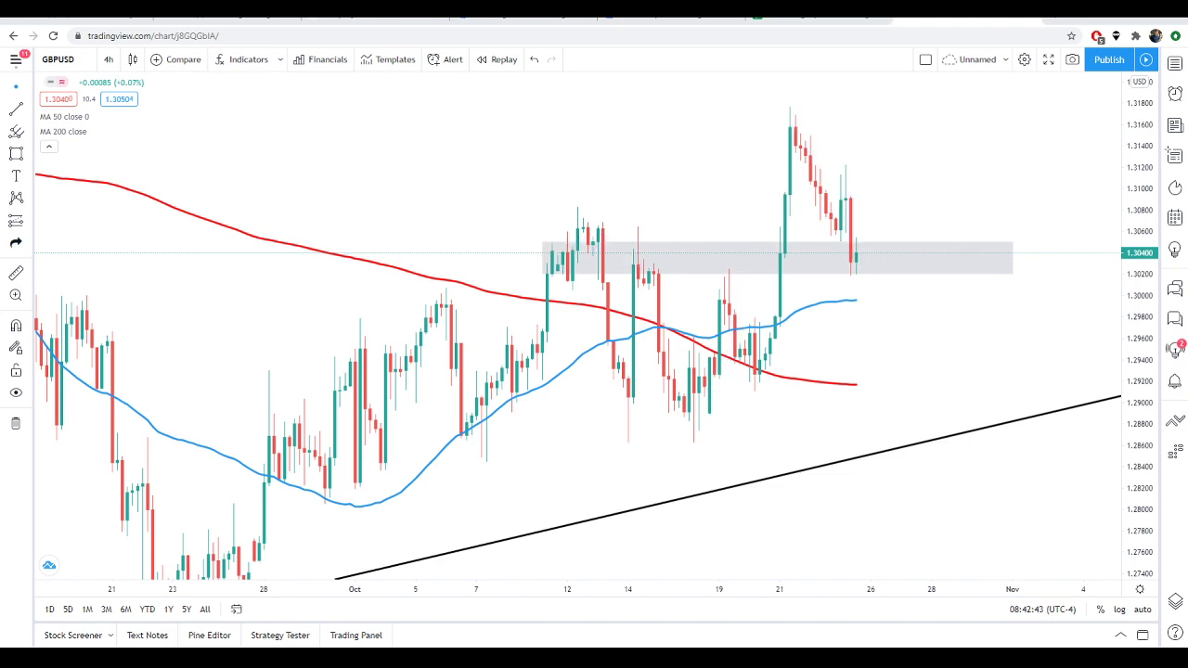
{"action": "scroll", "coordinate": [1130, 152], "scroll_direction": "down", "scroll_amount": 5}
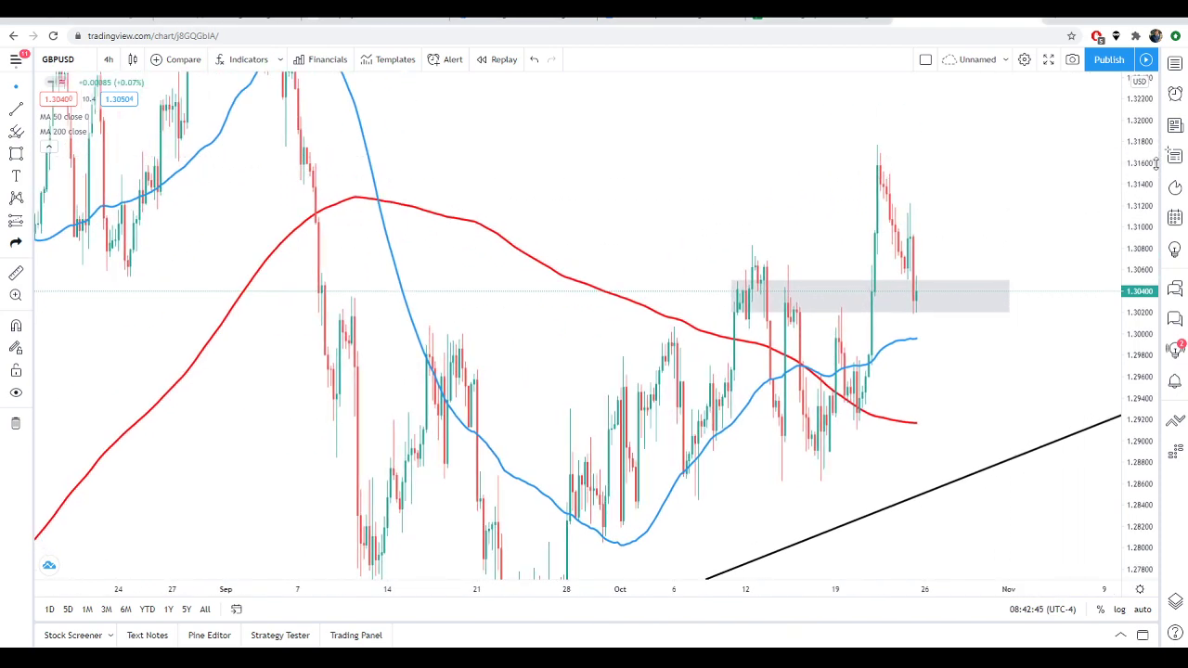
- Place a long position on GBPUSD from about 26 October with entry about 1.3038, stop about 1.2926 and target about 1.3353
{"action": "scroll", "coordinate": [1130, 151], "scroll_direction": "down", "scroll_amount": 5}
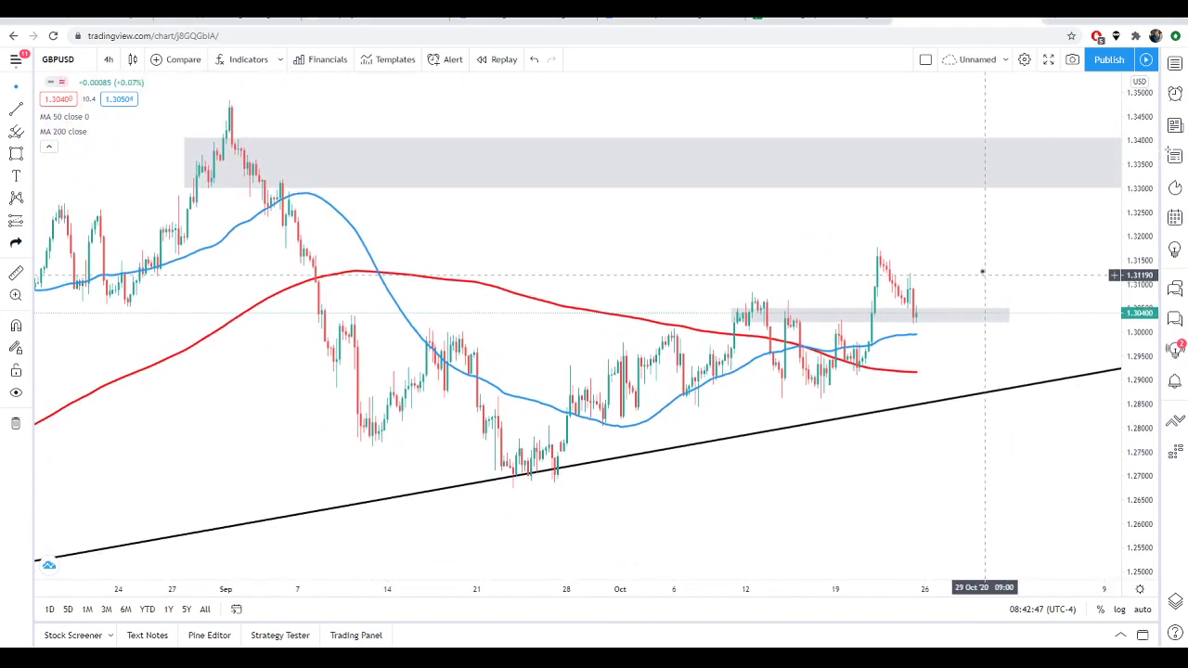
{"action": "left_click_drag", "start_coordinate": [982, 266], "coordinate": [956, 242]}
{"action": "left_click", "coordinate": [27, 135]}
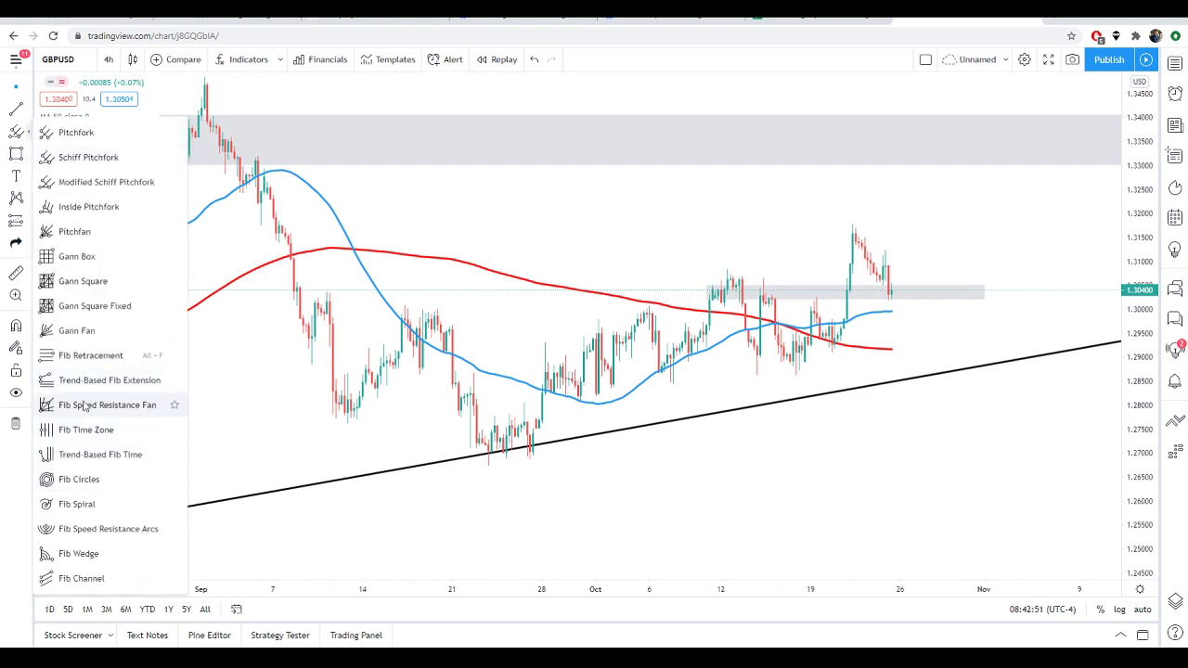
{"action": "left_click", "coordinate": [48, 299]}
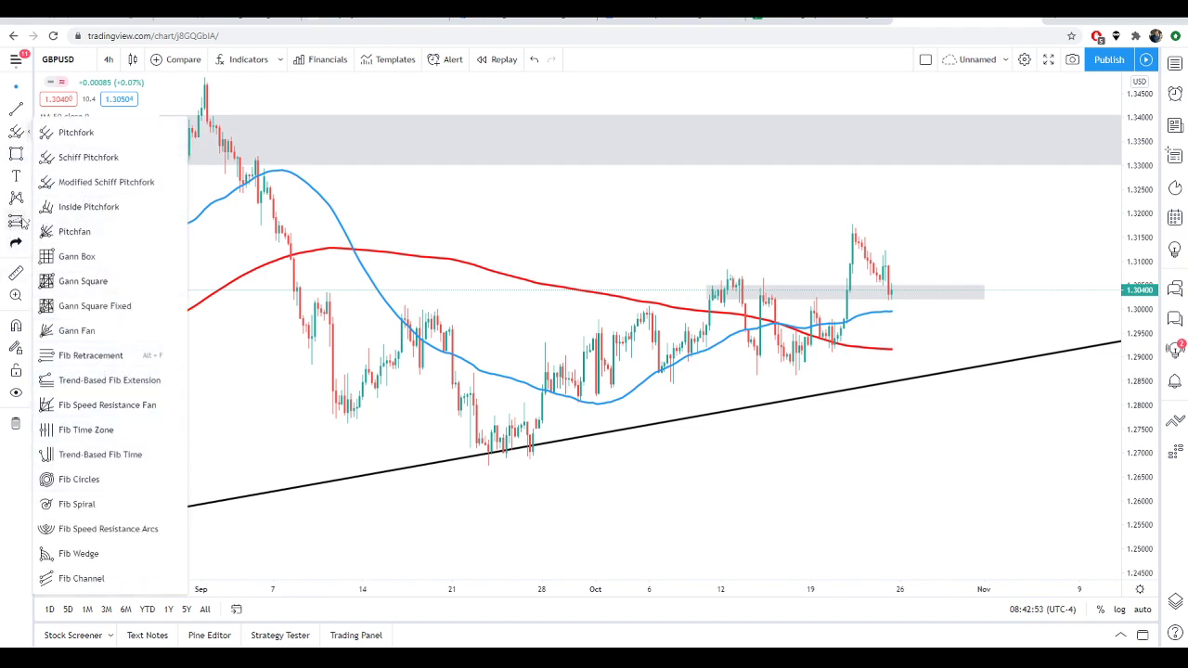
{"action": "left_click", "coordinate": [899, 294]}
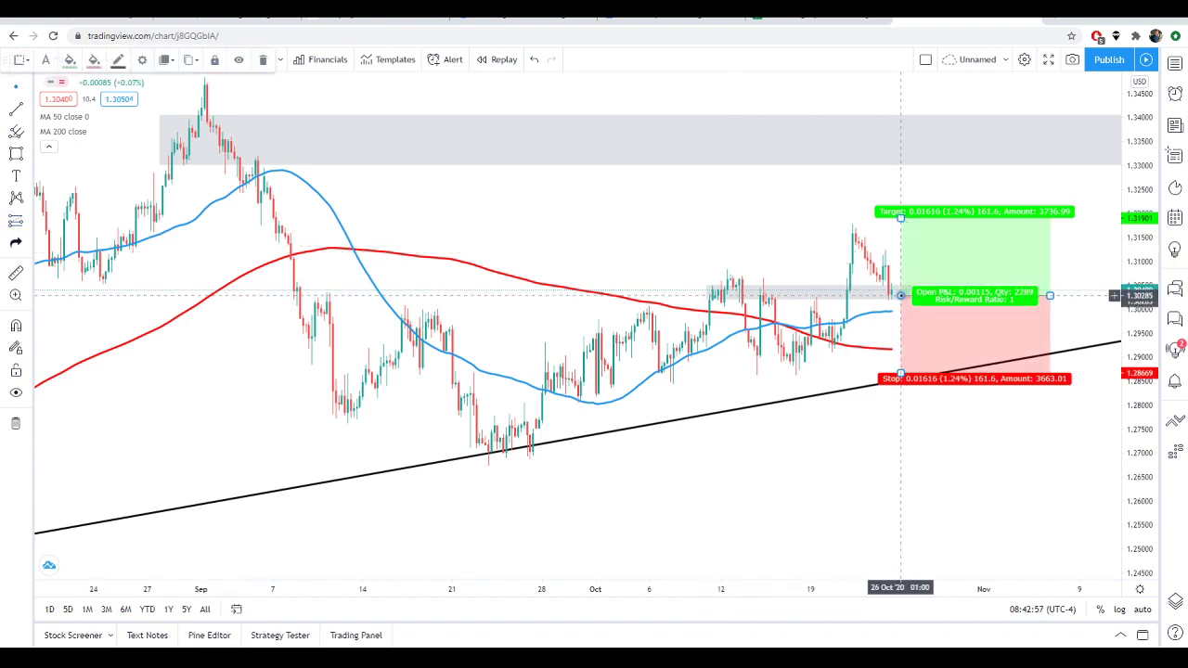
{"action": "left_click_drag", "start_coordinate": [903, 369], "coordinate": [900, 331]}
{"action": "left_click_drag", "start_coordinate": [900, 216], "coordinate": [914, 144]}
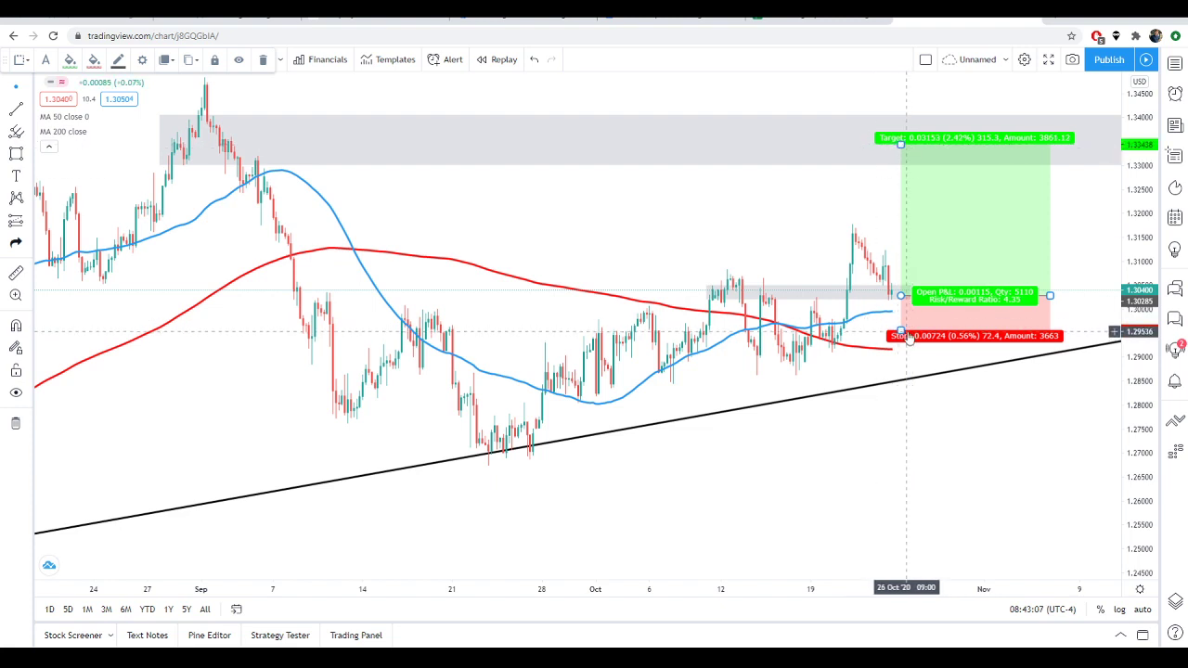
{"action": "mouse_move", "coordinate": [910, 339]}
{"action": "left_mouse_down"}
{"action": "mouse_move", "coordinate": [912, 352]}
{"action": "mouse_move", "coordinate": [905, 327]}
{"action": "mouse_move", "coordinate": [907, 345]}
{"action": "left_mouse_up"}
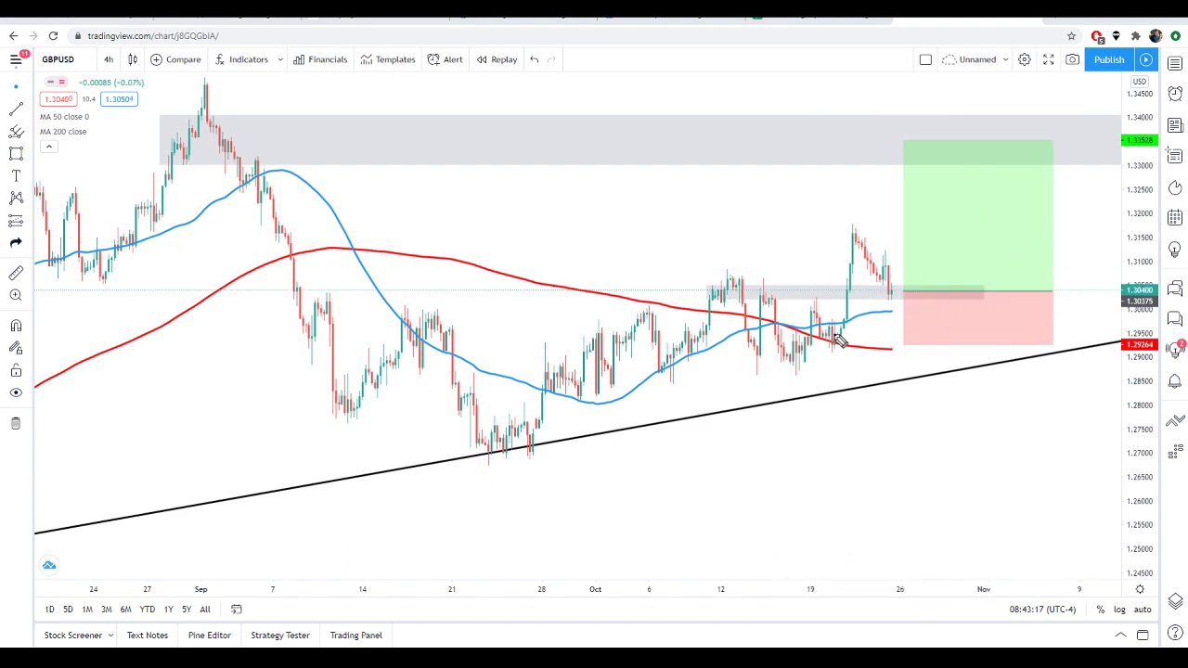
- Sketch the October rally, the pullback and a projected rise to the target, circle the upper resistance zone, and clear the pen marks
{"action": "mouse_move", "coordinate": [833, 338]}
{"action": "left_mouse_down"}
{"action": "mouse_move", "coordinate": [864, 243]}
{"action": "mouse_move", "coordinate": [897, 292]}
{"action": "mouse_move", "coordinate": [961, 156]}
{"action": "mouse_move", "coordinate": [968, 169]}
{"action": "left_mouse_up"}
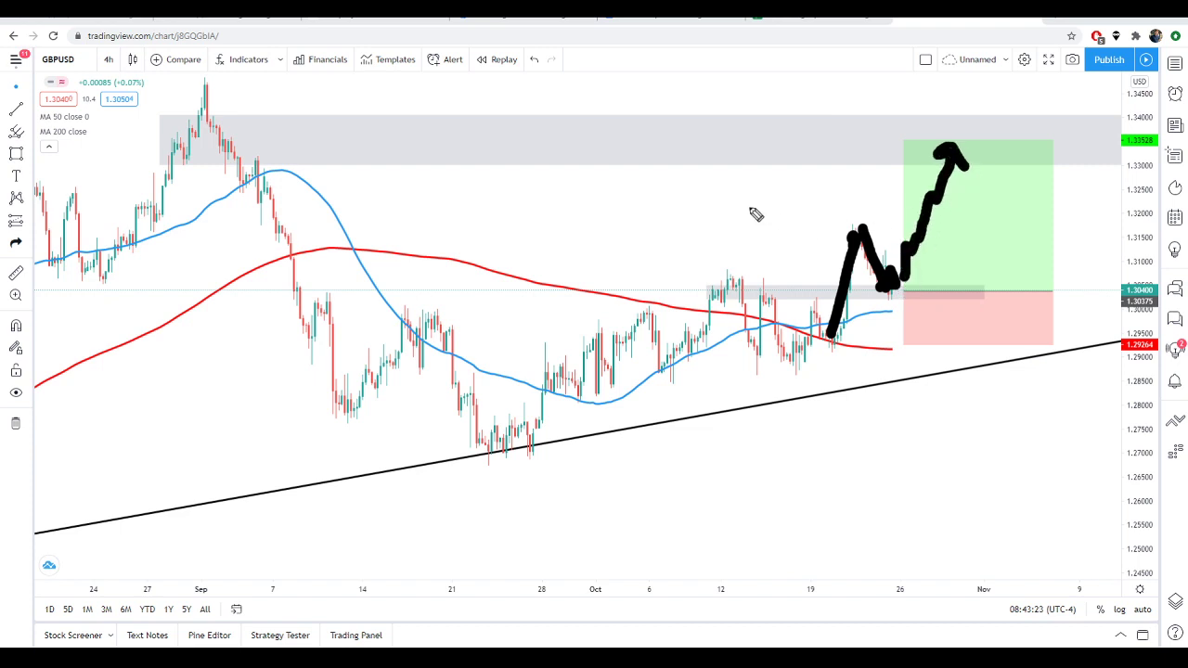
{"action": "mouse_move", "coordinate": [167, 122]}
{"action": "left_mouse_down"}
{"action": "mouse_move", "coordinate": [714, 107]}
{"action": "mouse_move", "coordinate": [1085, 118]}
{"action": "mouse_move", "coordinate": [987, 178]}
{"action": "mouse_move", "coordinate": [598, 190]}
{"action": "mouse_move", "coordinate": [149, 174]}
{"action": "mouse_move", "coordinate": [163, 116]}
{"action": "left_mouse_up"}
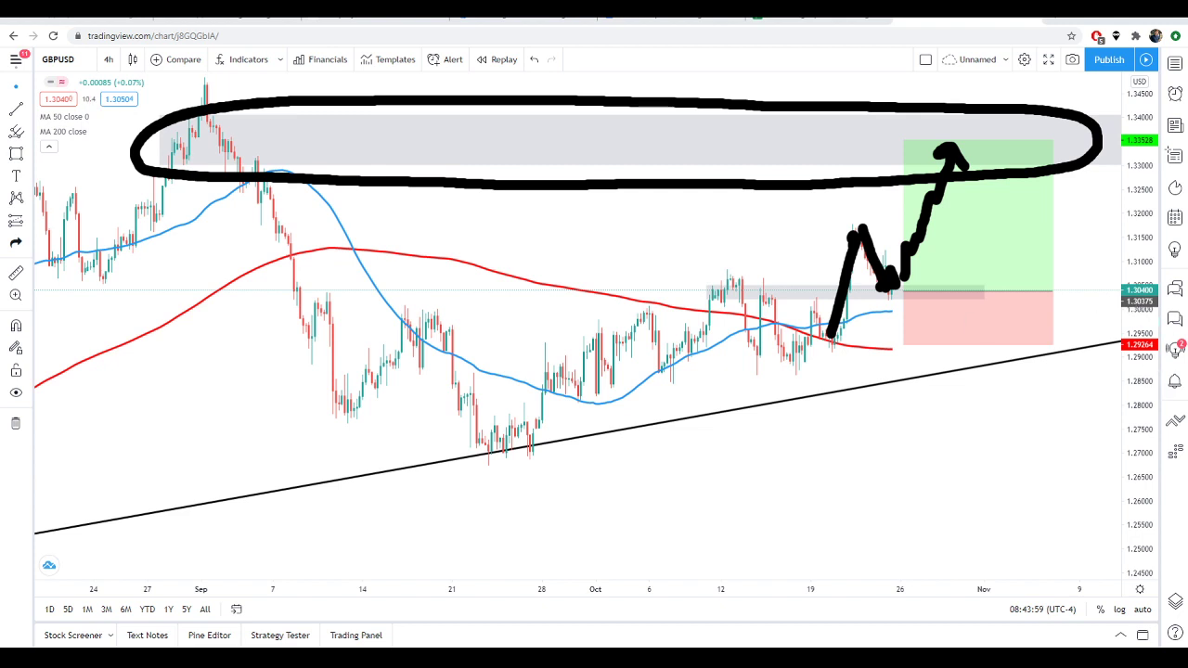
{"action": "key", "text": "Escape"}
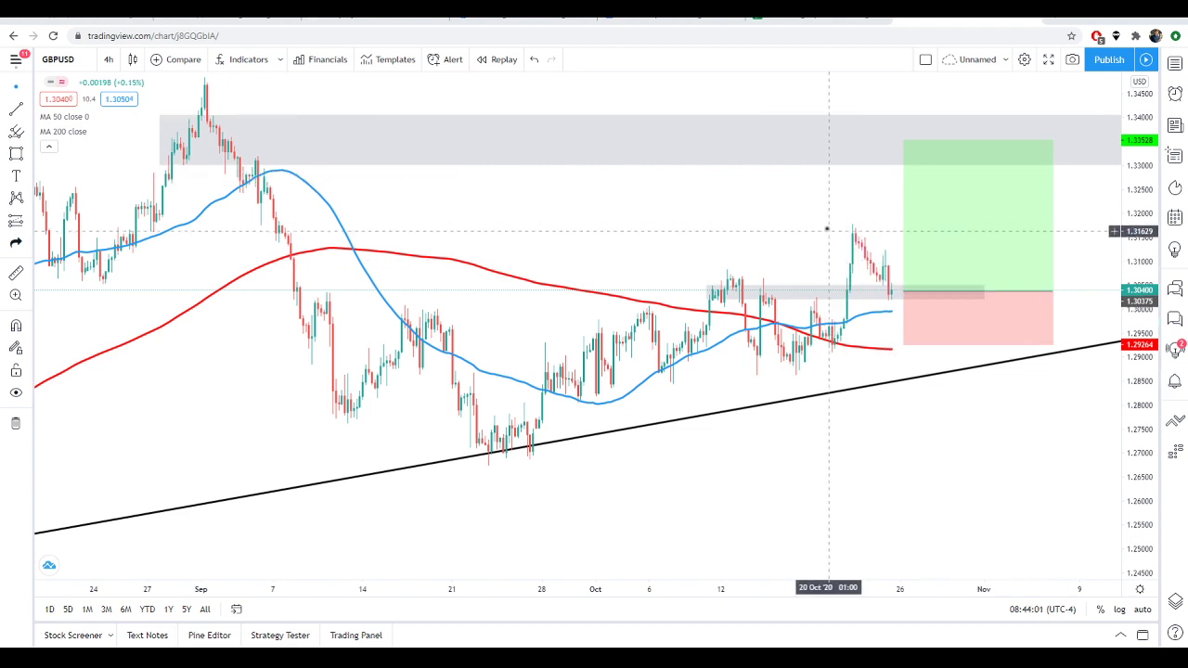
- Remove all drawings from the GBPUSD chart
{"action": "left_click_drag", "start_coordinate": [830, 228], "coordinate": [807, 247]}
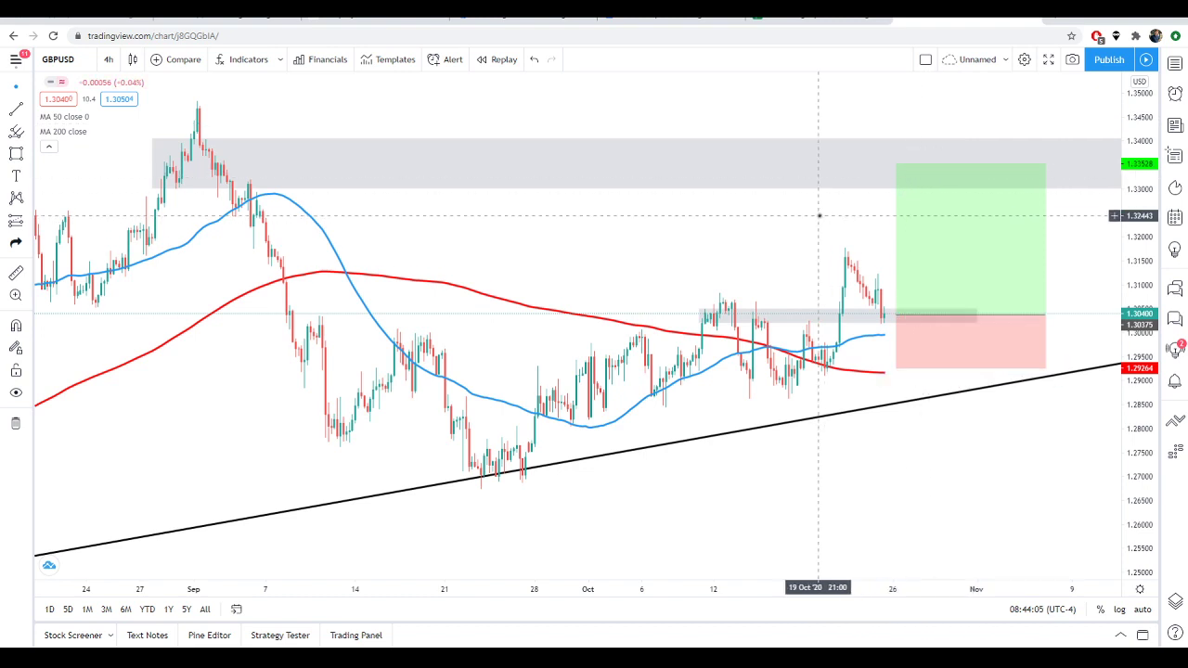
{"action": "right_click", "coordinate": [823, 286]}
{"action": "left_click", "coordinate": [877, 469]}
- Load the XAUUSD chart and switch it to the daily interval, framing April to October 2020
{"action": "left_click", "coordinate": [61, 59]}
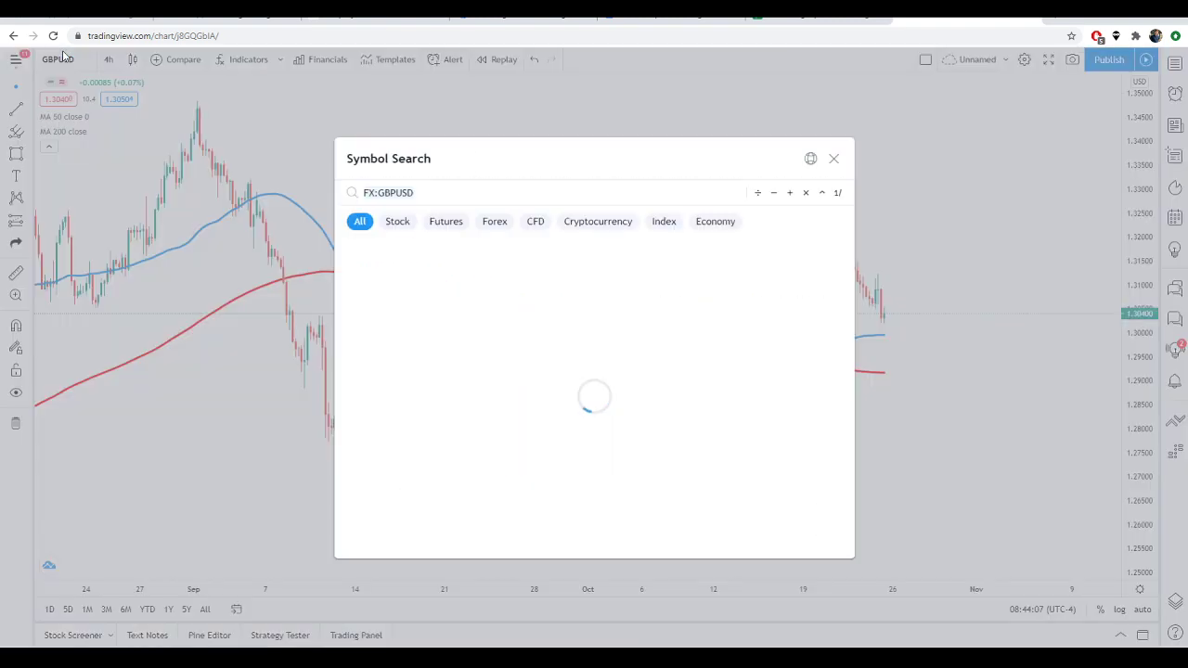
{"action": "type", "text": "XAUUSD"}
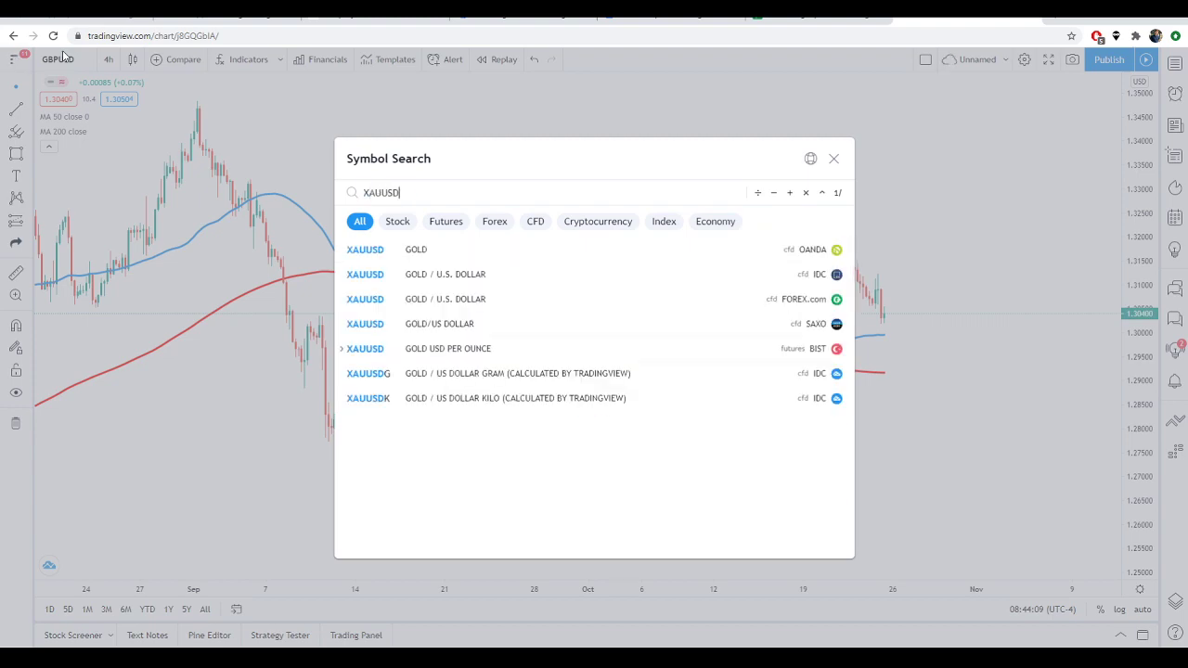
{"action": "key", "text": "Return"}
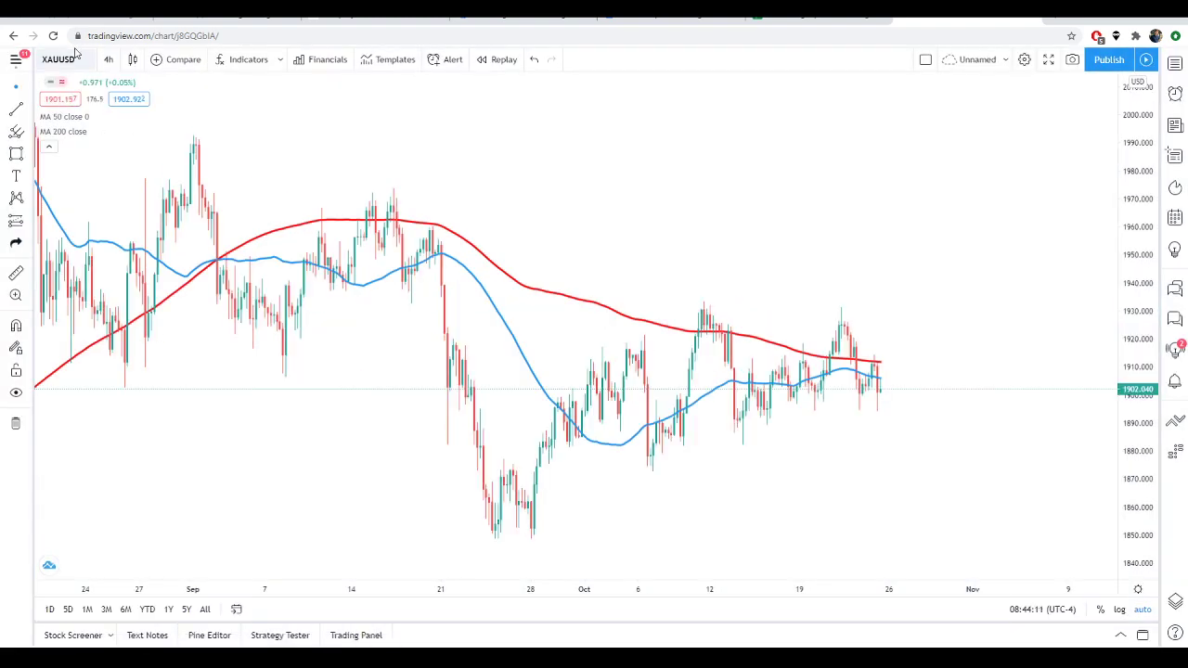
{"action": "left_click_drag", "start_coordinate": [232, 118], "coordinate": [345, 144]}
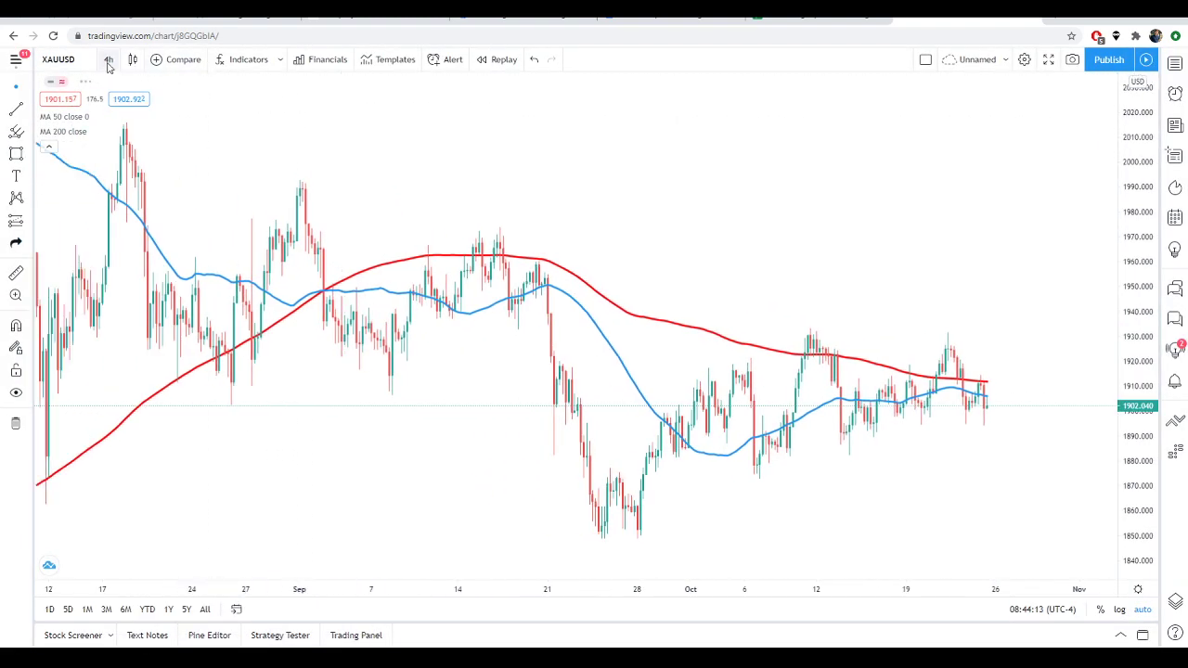
{"action": "left_click", "coordinate": [109, 59]}
{"action": "left_click", "coordinate": [130, 451]}
{"action": "scroll", "coordinate": [632, 212], "scroll_direction": "up", "scroll_amount": 3}
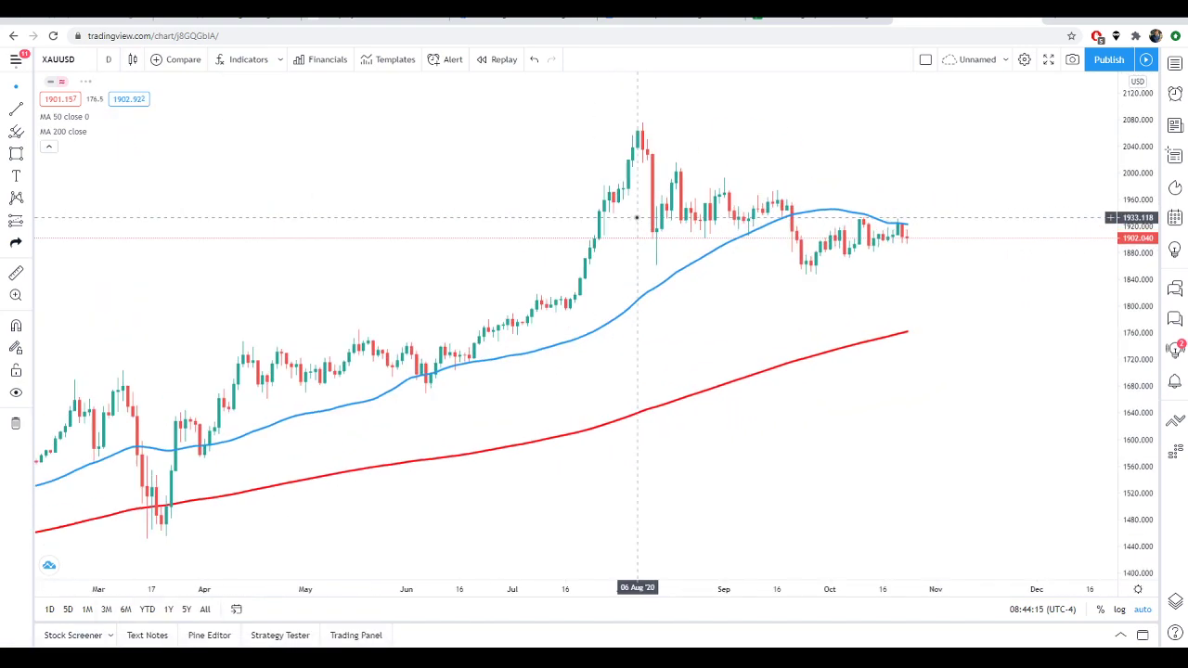
{"action": "scroll", "coordinate": [324, 186], "scroll_direction": "up", "scroll_amount": 1}
{"action": "left_click_drag", "start_coordinate": [324, 185], "coordinate": [437, 201]}
{"action": "scroll", "coordinate": [459, 189], "scroll_direction": "up", "scroll_amount": 6}
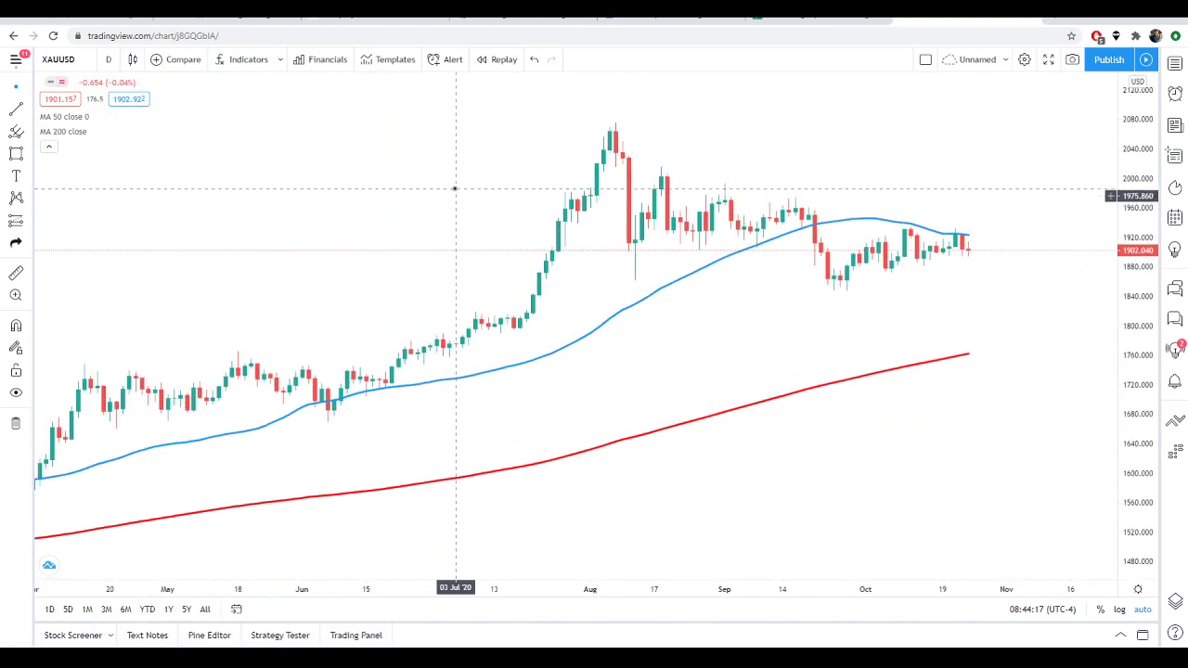
- Sketch arrows at the gold price in late May, July and early August and along the decline since the August peak, and clear them
{"action": "scroll", "coordinate": [544, 331], "scroll_direction": "down", "scroll_amount": 3}
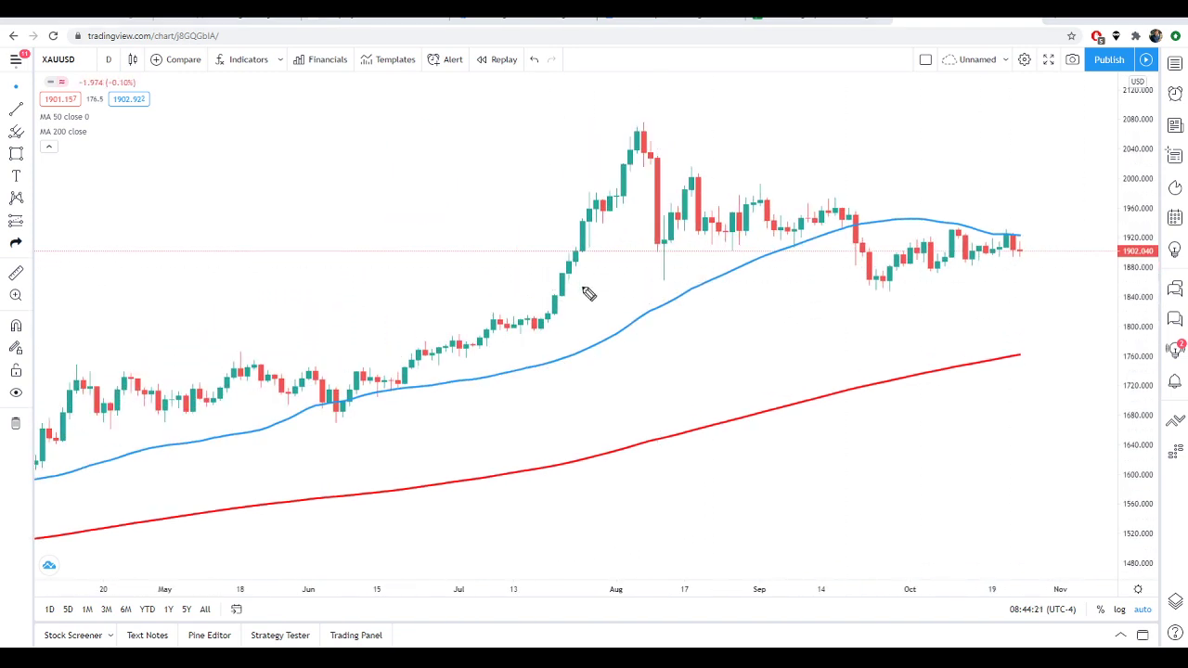
{"action": "mouse_move", "coordinate": [388, 274]}
{"action": "left_mouse_down"}
{"action": "mouse_move", "coordinate": [430, 318]}
{"action": "mouse_move", "coordinate": [440, 311]}
{"action": "left_mouse_up"}
{"action": "left_click_drag", "start_coordinate": [459, 211], "coordinate": [535, 240]}
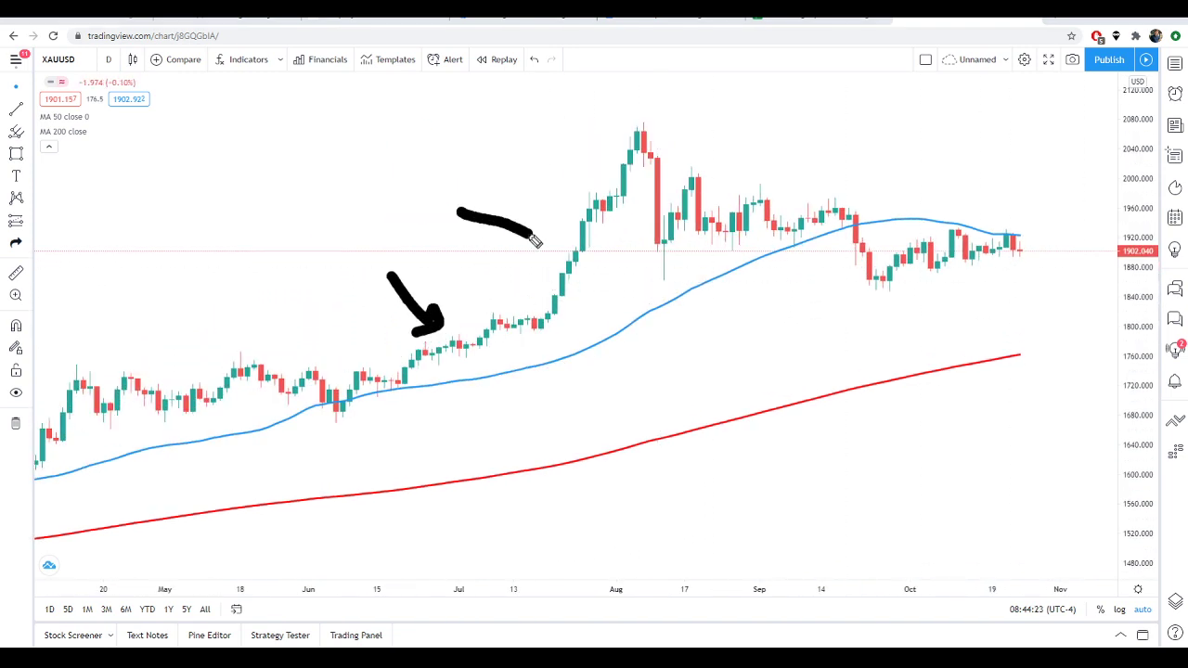
{"action": "mouse_move", "coordinate": [504, 127]}
{"action": "left_mouse_down"}
{"action": "mouse_move", "coordinate": [588, 159]}
{"action": "mouse_move", "coordinate": [576, 172]}
{"action": "left_mouse_up"}
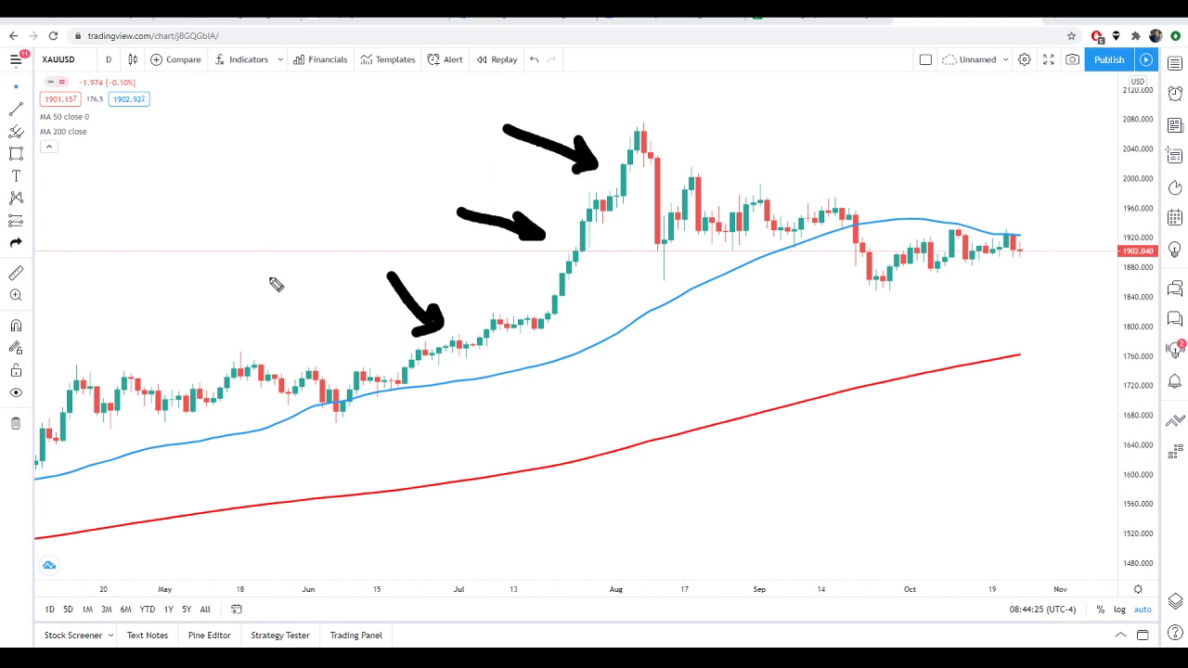
{"action": "mouse_move", "coordinate": [267, 275]}
{"action": "left_mouse_down"}
{"action": "mouse_move", "coordinate": [295, 347]}
{"action": "mouse_move", "coordinate": [299, 326]}
{"action": "left_mouse_up"}
{"action": "left_click_drag", "start_coordinate": [258, 332], "coordinate": [282, 355]}
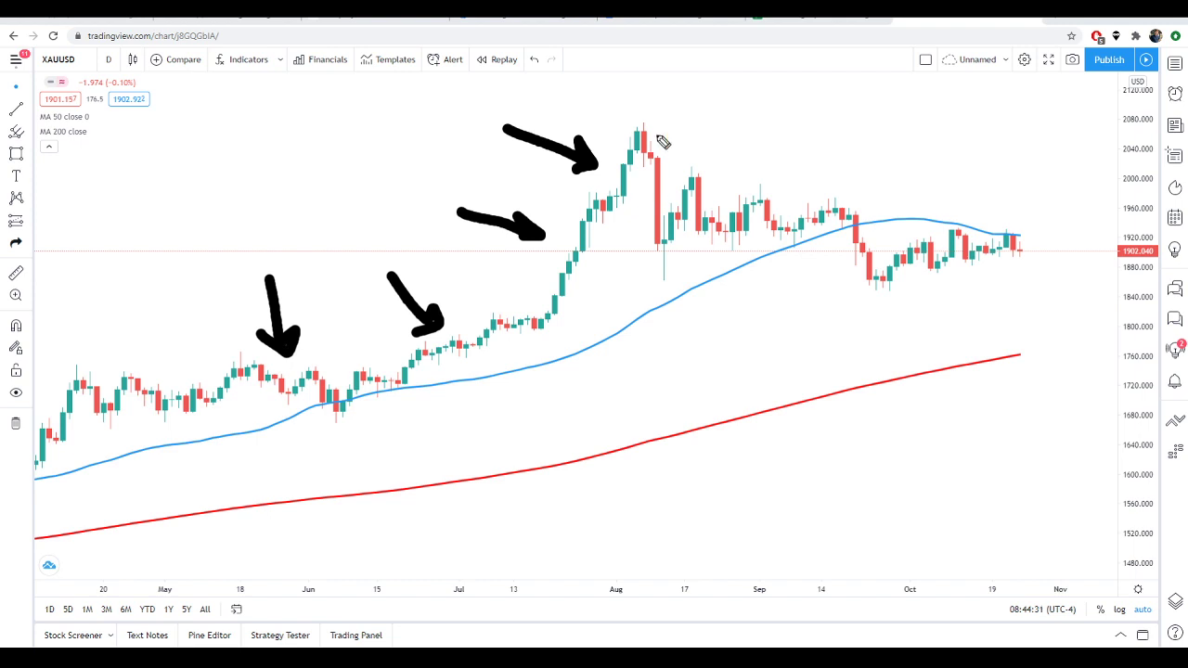
{"action": "left_click_drag", "start_coordinate": [657, 122], "coordinate": [953, 207]}
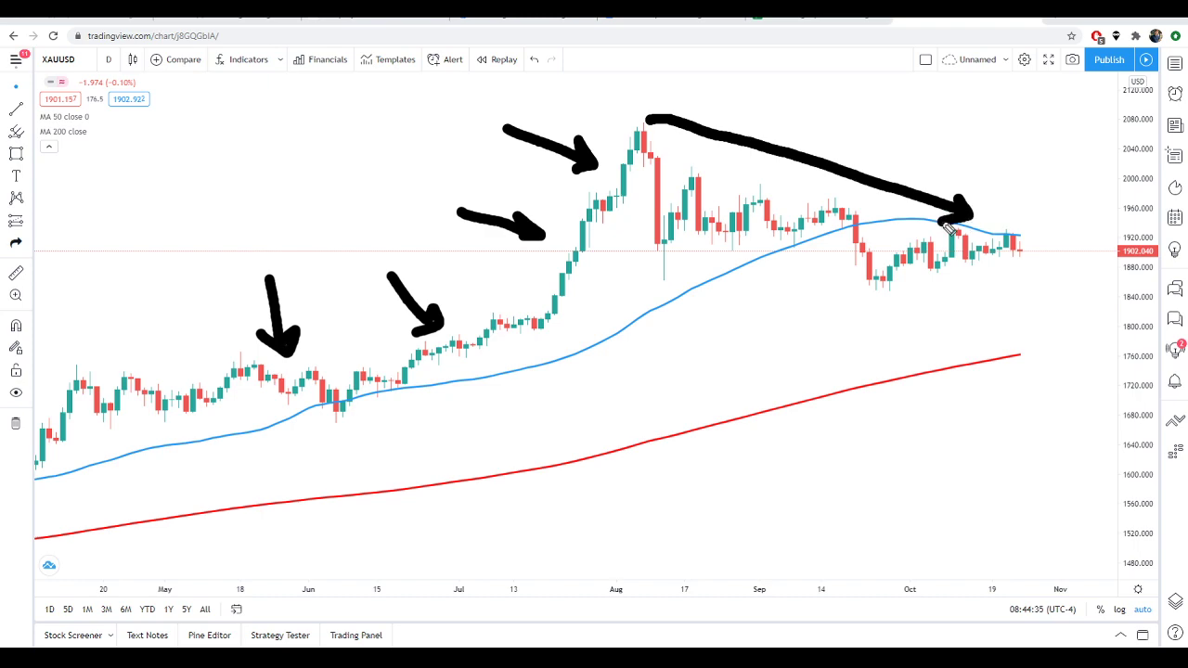
{"action": "key", "text": "Escape"}
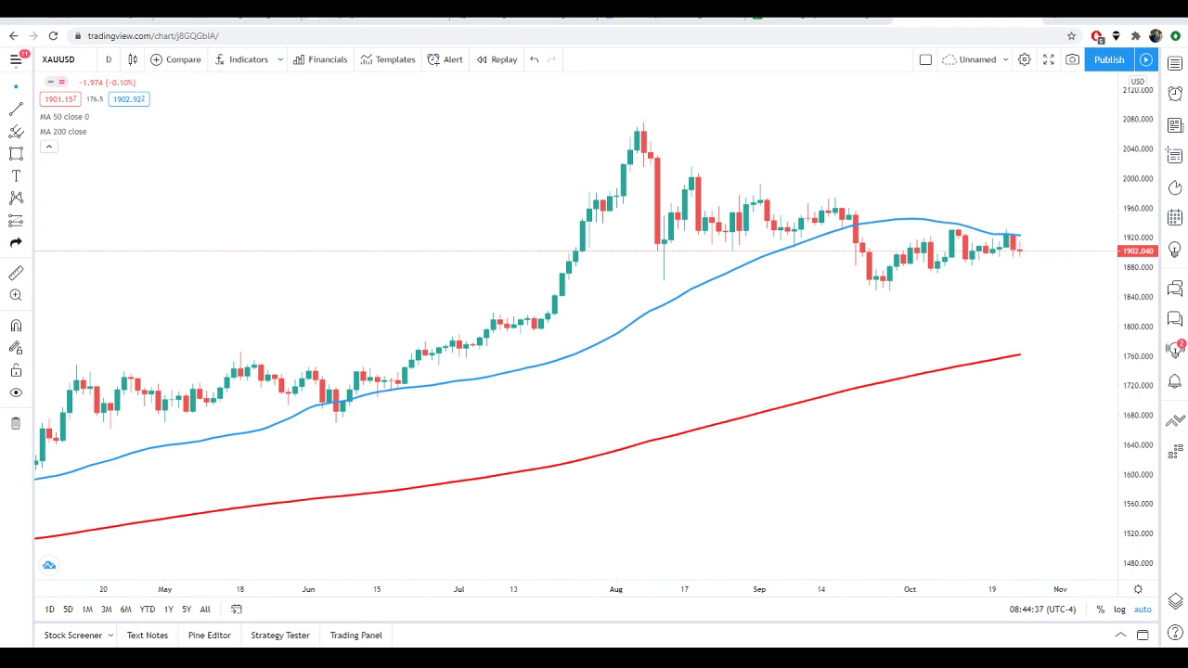
- Mark the March dip around the 200 moving average, sketch a drop from the latest price to its extension, and clear the marks
{"action": "scroll", "coordinate": [910, 292], "scroll_direction": "down", "scroll_amount": 5}
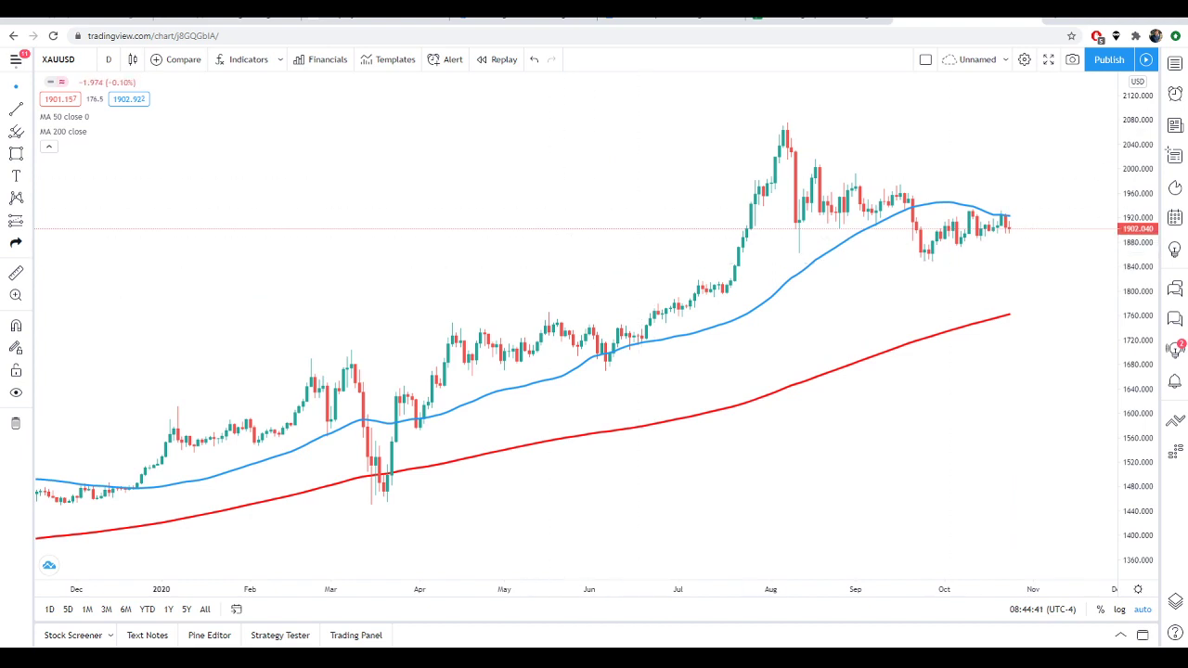
{"action": "left_click_drag", "start_coordinate": [351, 492], "coordinate": [419, 503]}
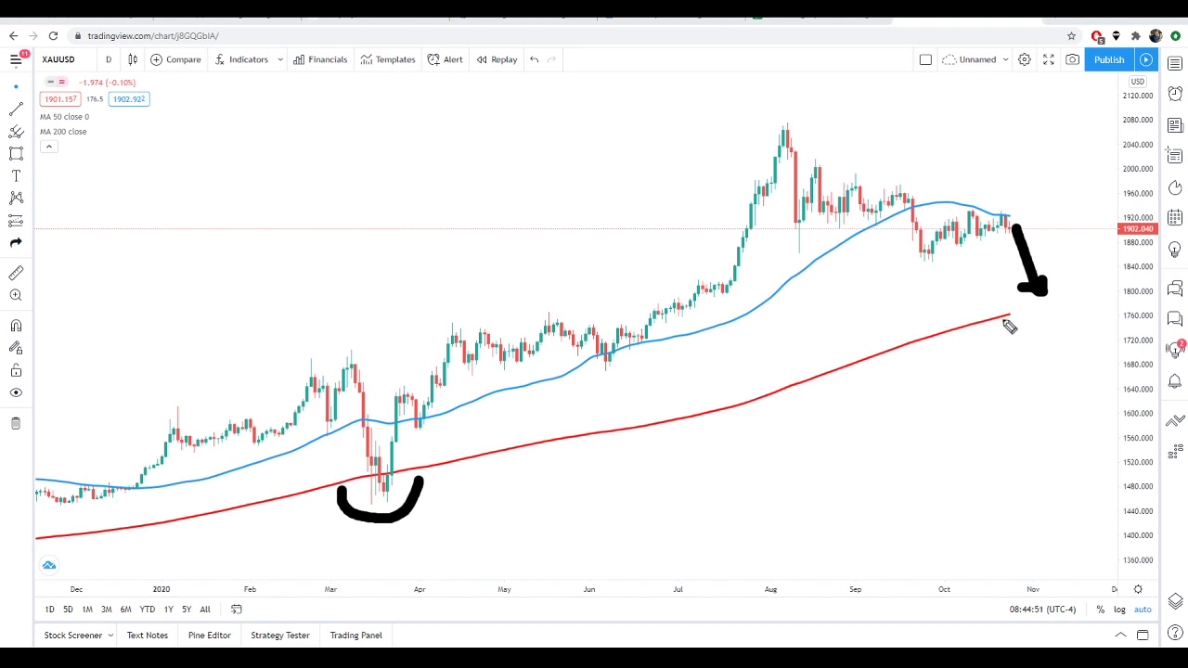
{"action": "left_click_drag", "start_coordinate": [1005, 321], "coordinate": [1084, 295]}
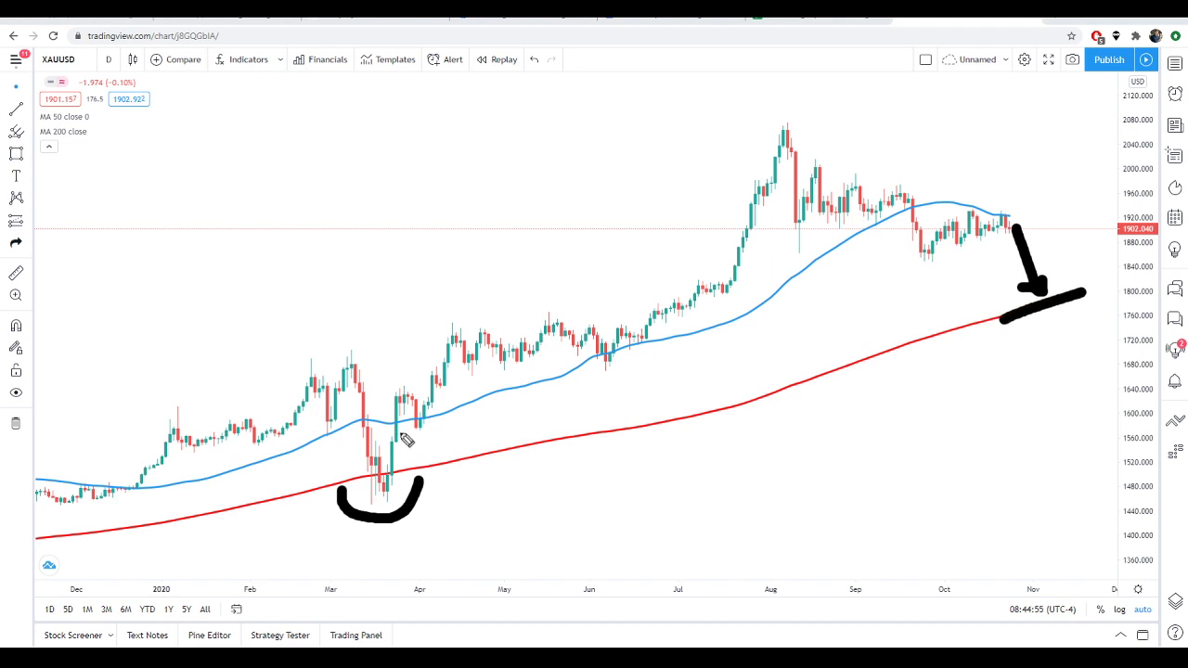
{"action": "key", "text": "Escape"}
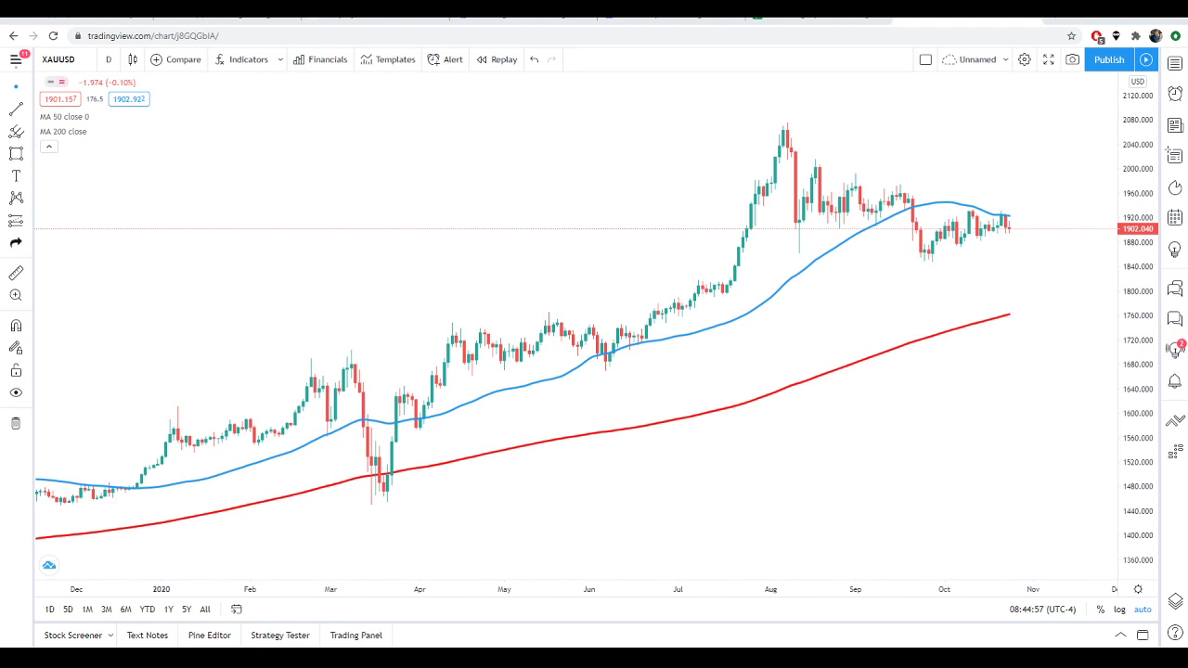
- Place a long position on XAUUSD from about 6 November with entry about 1780, target about 2071 and stop about 1671
{"action": "left_click_drag", "start_coordinate": [991, 403], "coordinate": [865, 422]}
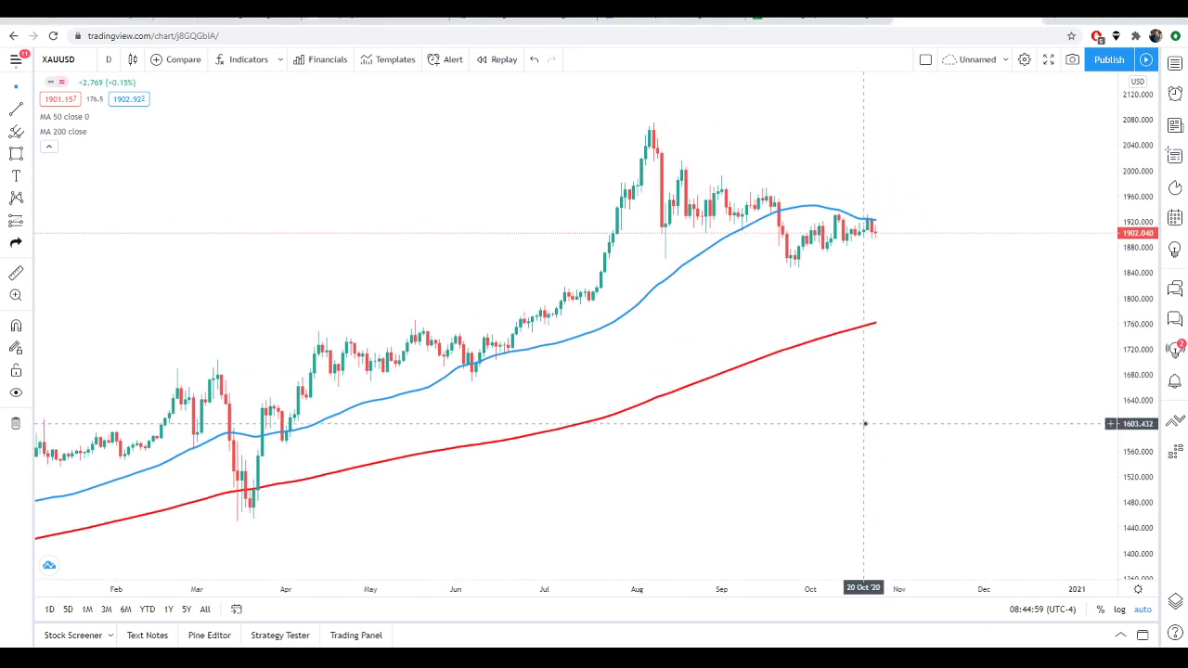
{"action": "left_click", "coordinate": [16, 220]}
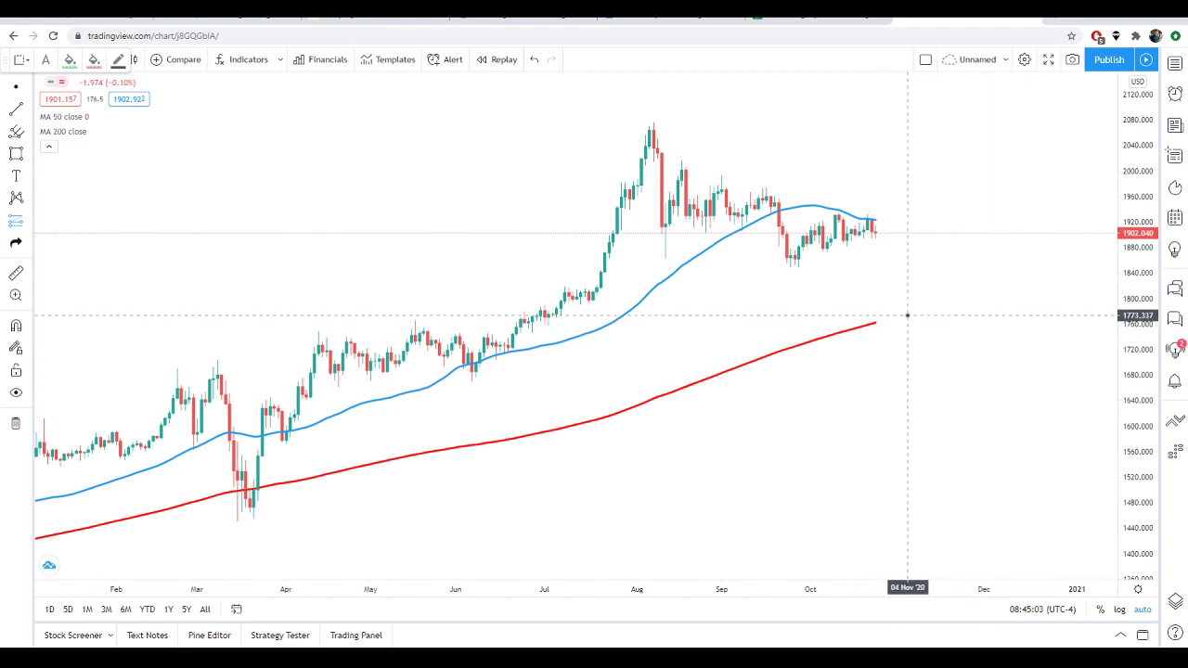
{"action": "left_click", "coordinate": [915, 312]}
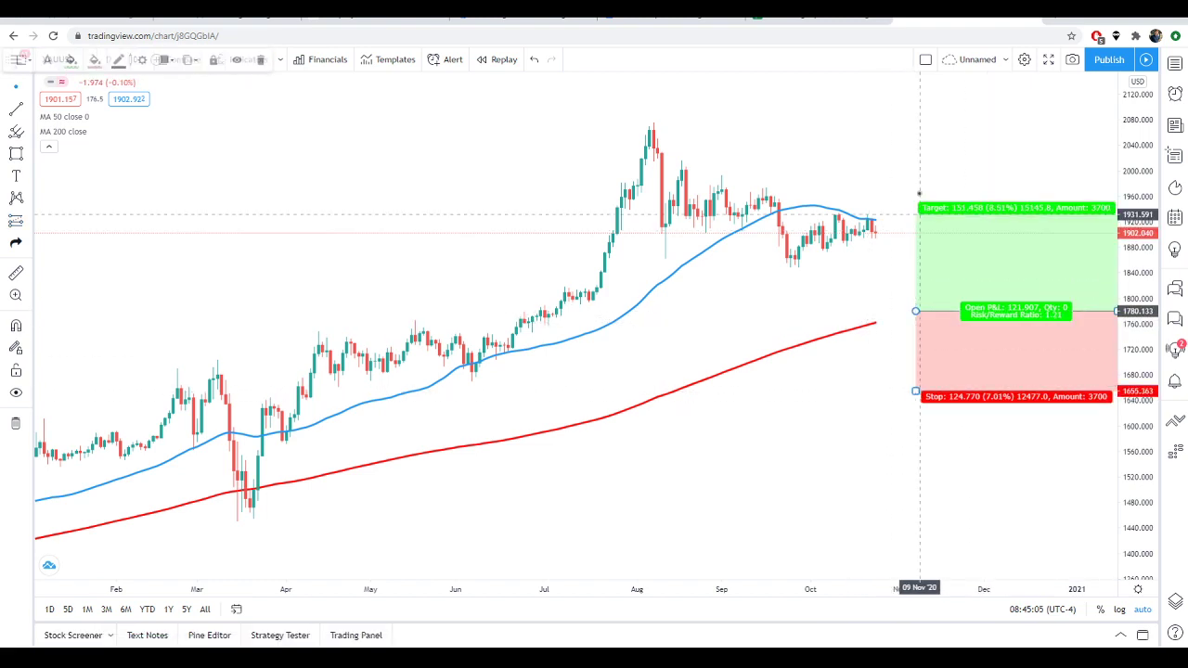
{"action": "left_click_drag", "start_coordinate": [916, 228], "coordinate": [914, 121]}
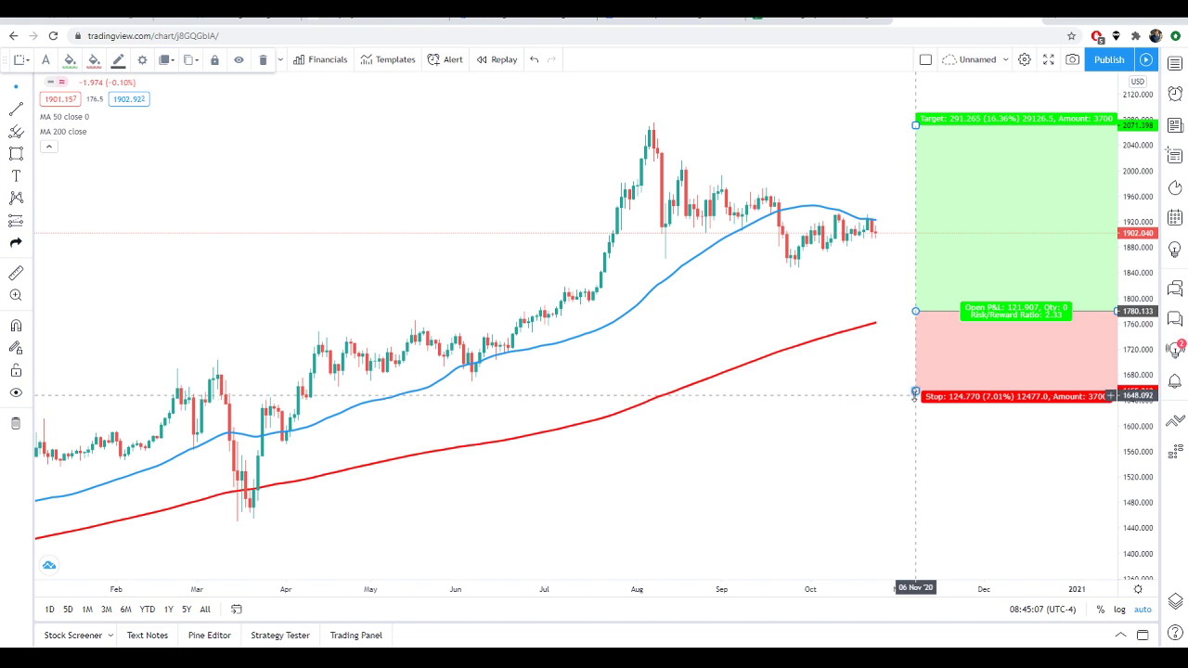
{"action": "left_click_drag", "start_coordinate": [916, 391], "coordinate": [915, 380]}
{"action": "left_click", "coordinate": [871, 415]}
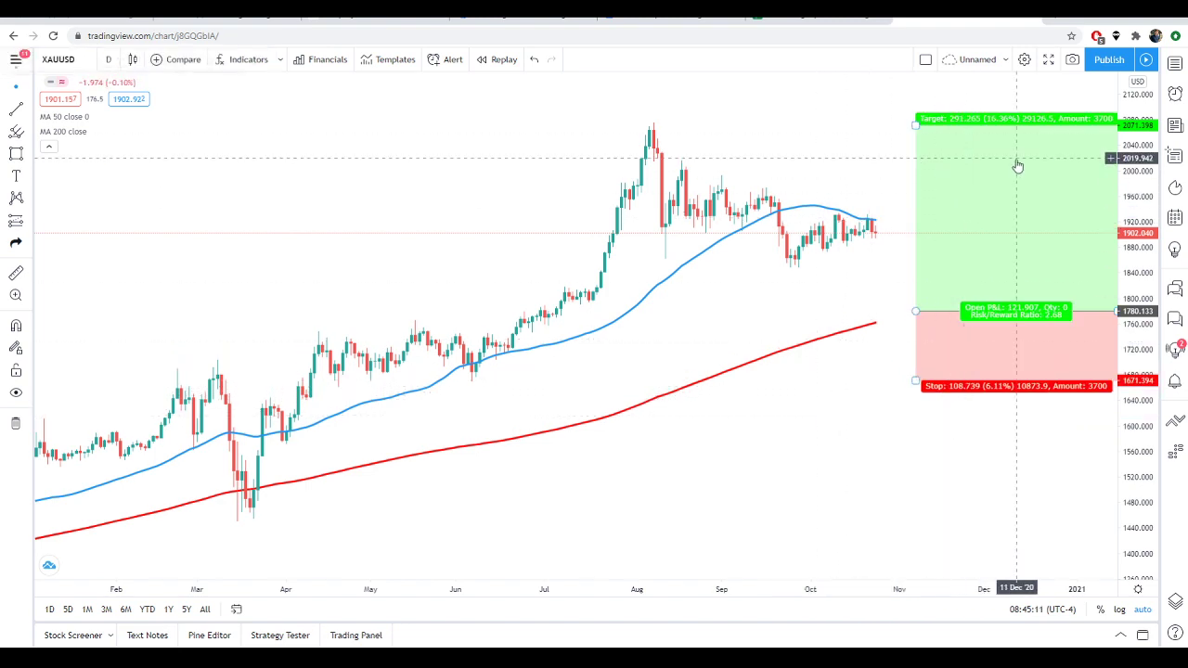
- Sketch a projected decline to the long entry, a rise to the target and an alternative fall below the stop
{"action": "left_click_drag", "start_coordinate": [843, 154], "coordinate": [770, 163]}
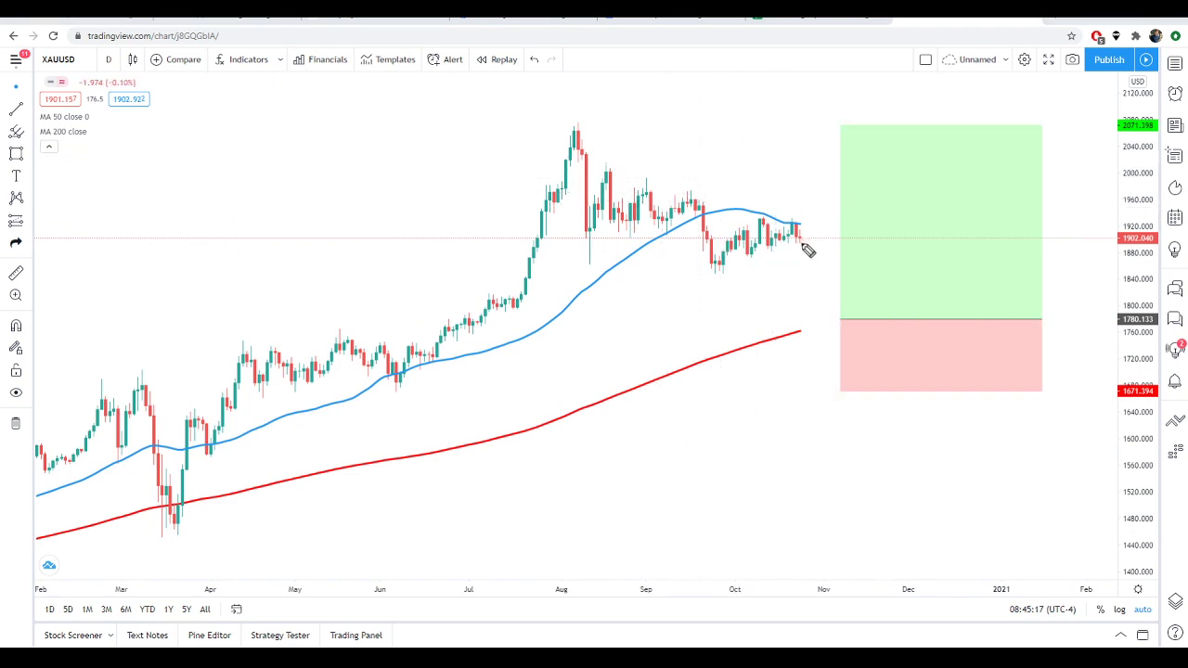
{"action": "left_click_drag", "start_coordinate": [804, 247], "coordinate": [838, 280]}
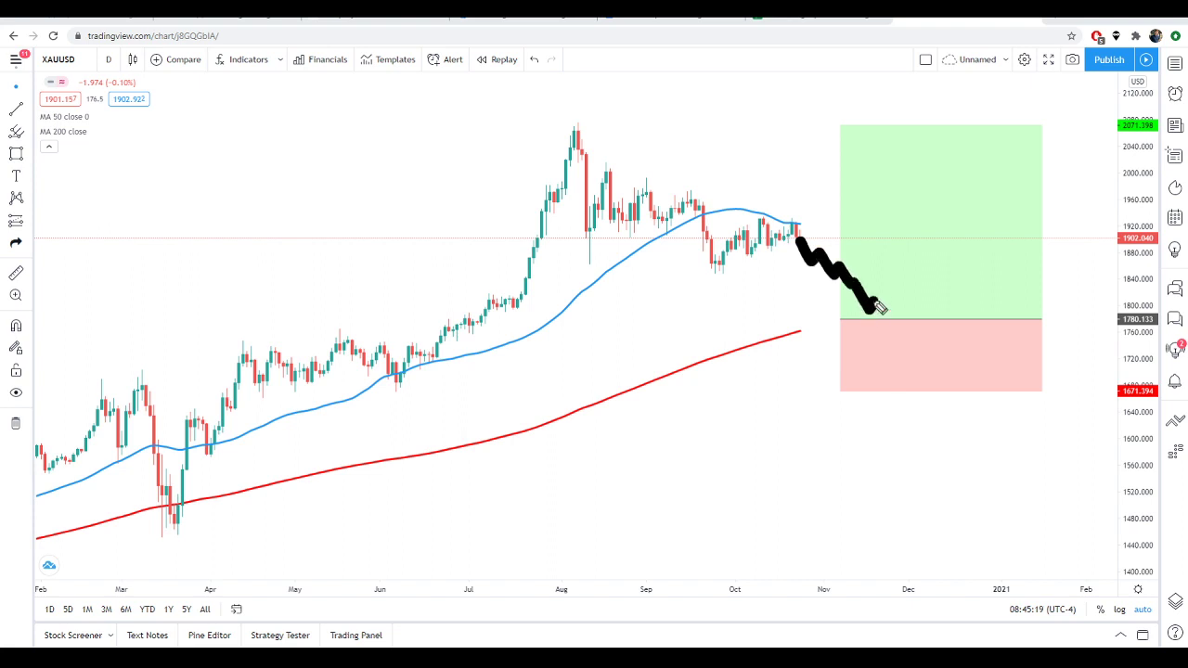
{"action": "mouse_move", "coordinate": [885, 319]}
{"action": "left_mouse_down"}
{"action": "mouse_move", "coordinate": [981, 187]}
{"action": "mouse_move", "coordinate": [993, 147]}
{"action": "mouse_move", "coordinate": [1022, 133]}
{"action": "mouse_move", "coordinate": [1018, 149]}
{"action": "left_mouse_up"}
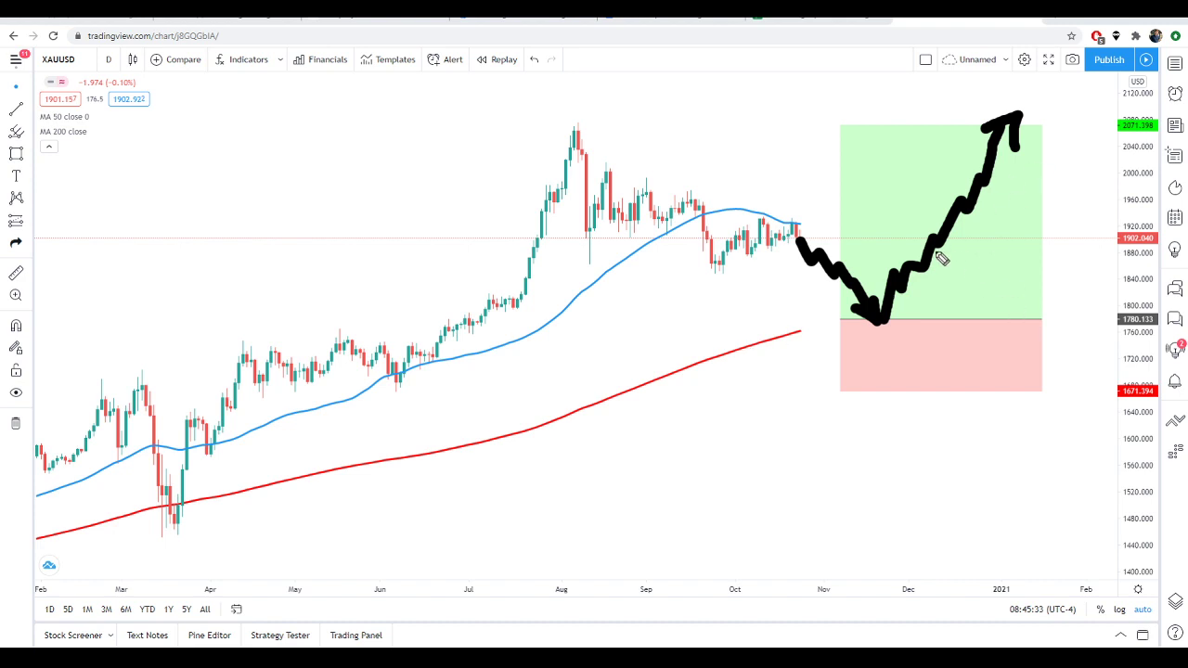
{"action": "left_click_drag", "start_coordinate": [902, 327], "coordinate": [936, 410]}
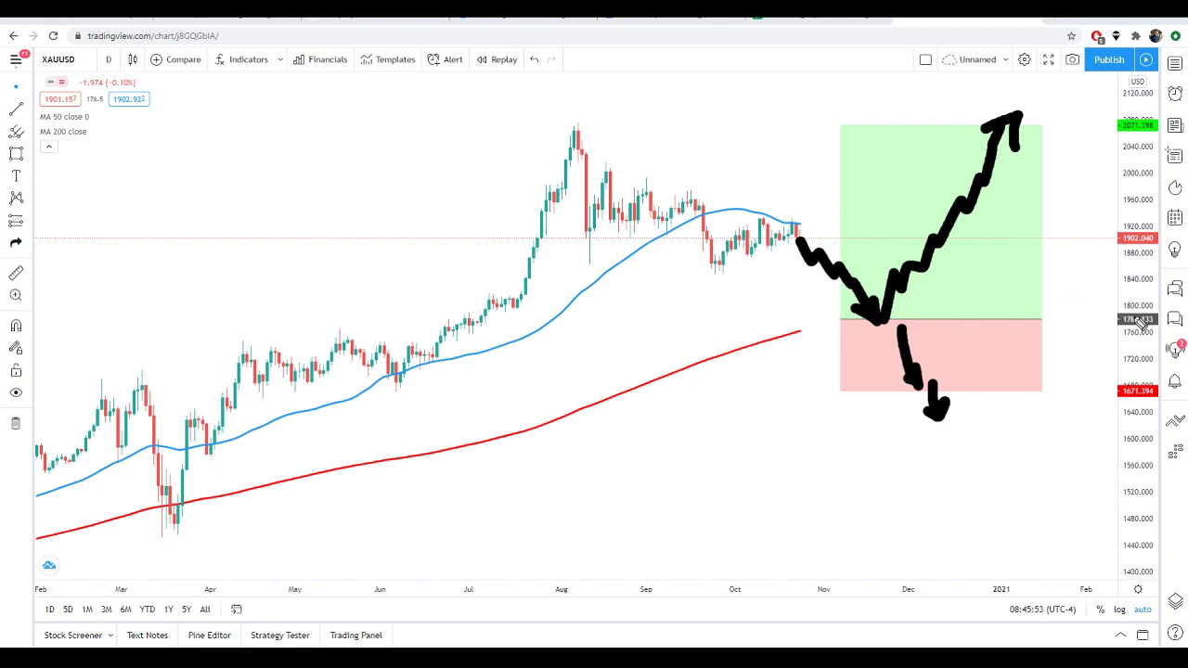
- Clear the projection sketch and pull the long position's target down to its entry level at about 1780
{"action": "key", "text": "Escape"}
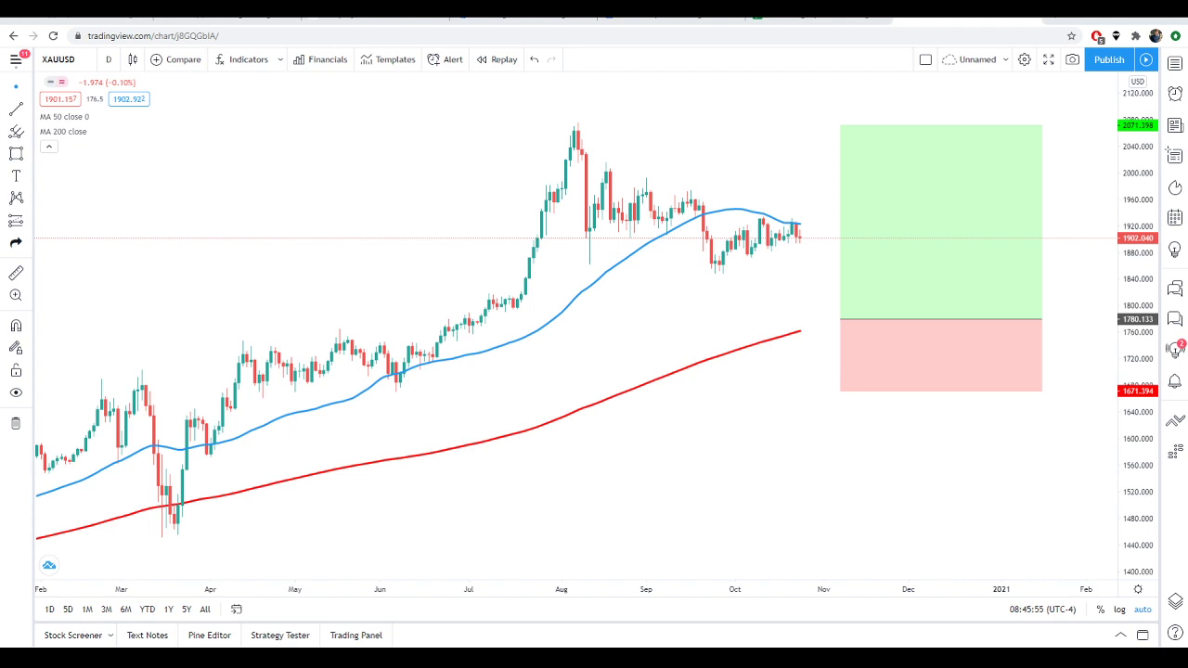
{"action": "mouse_move", "coordinate": [837, 127]}
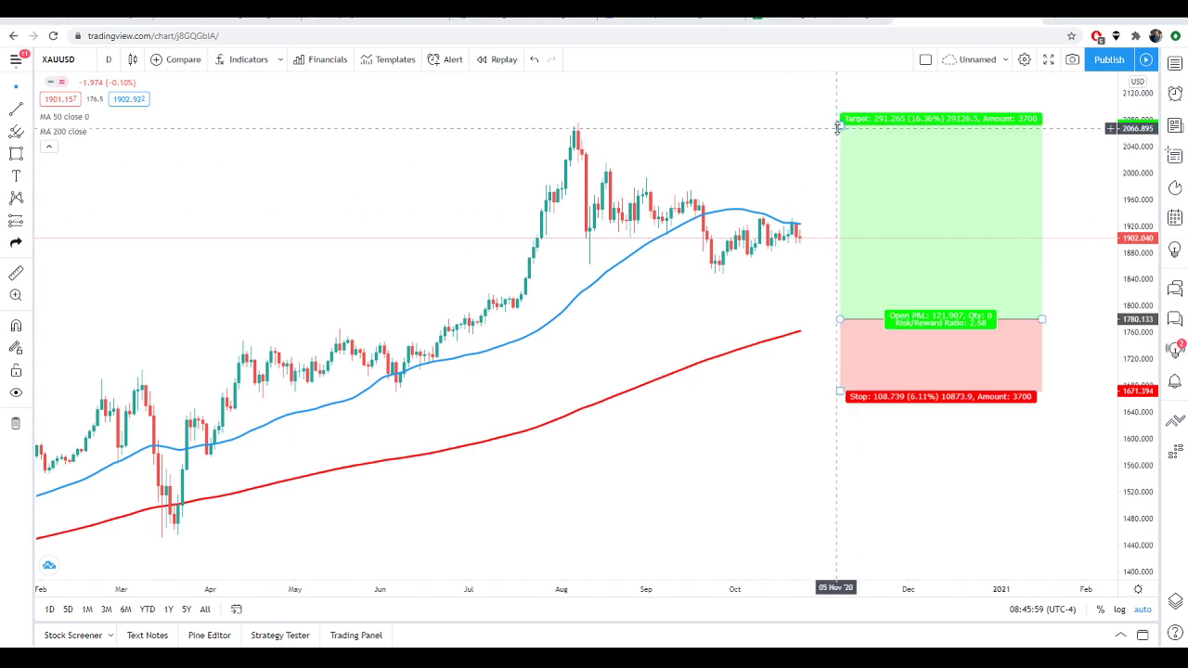
{"action": "right_click", "coordinate": [837, 127]}
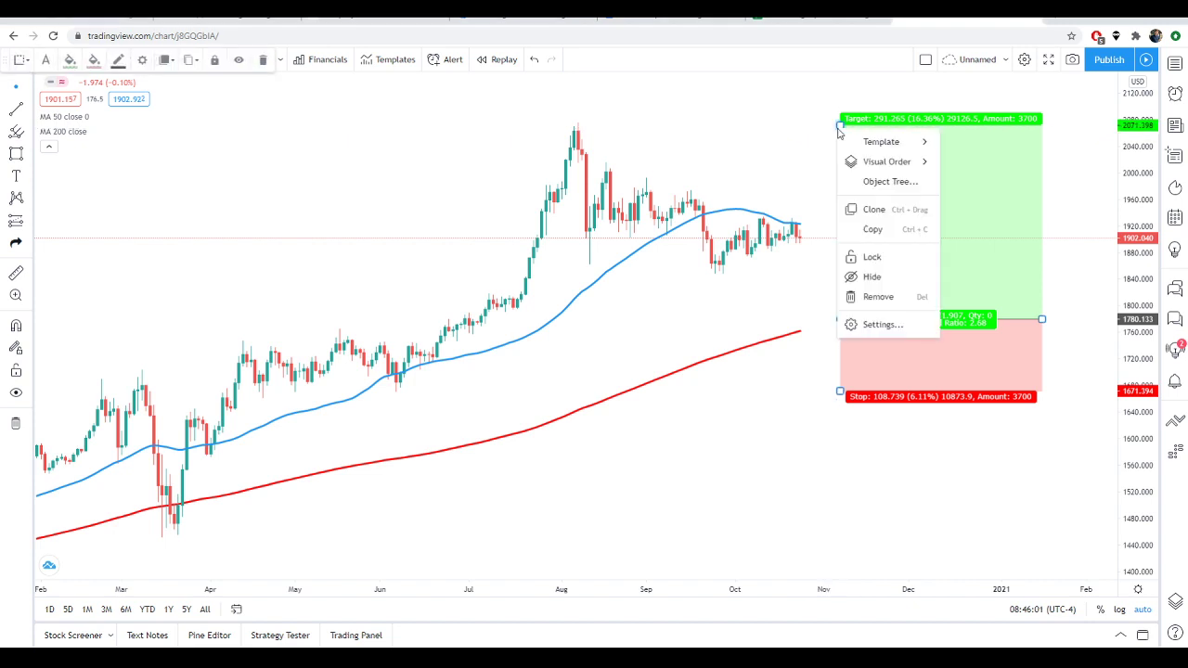
{"action": "left_click", "coordinate": [1035, 226]}
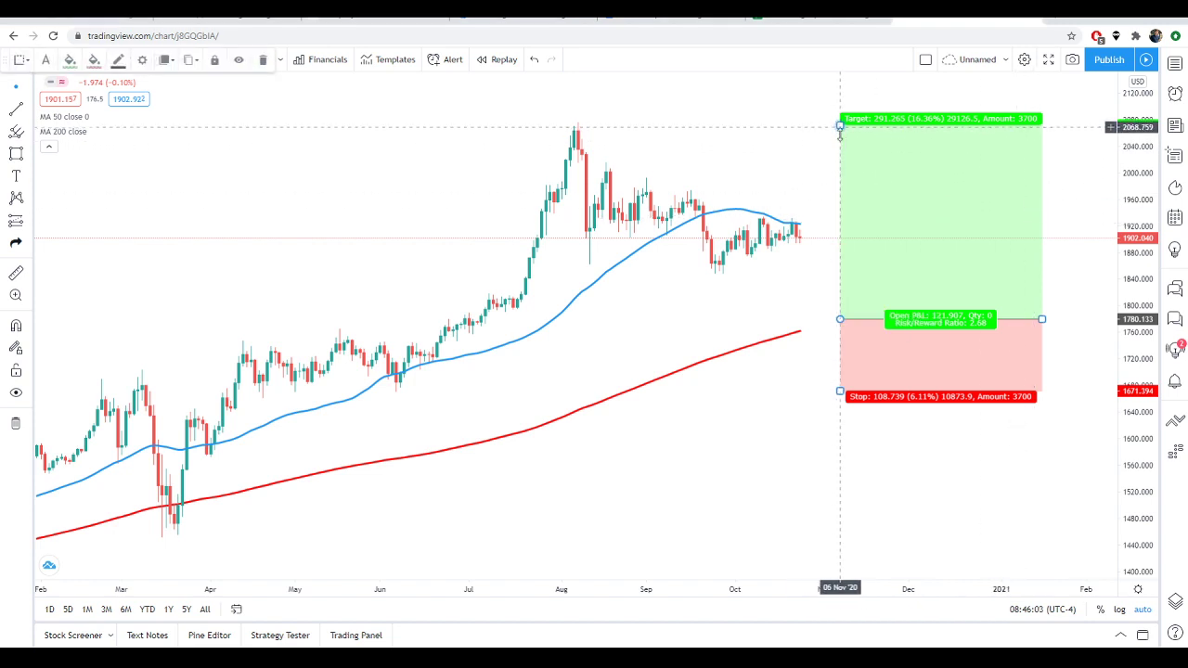
{"action": "left_click_drag", "start_coordinate": [840, 125], "coordinate": [860, 326]}
{"action": "left_click", "coordinate": [824, 408]}
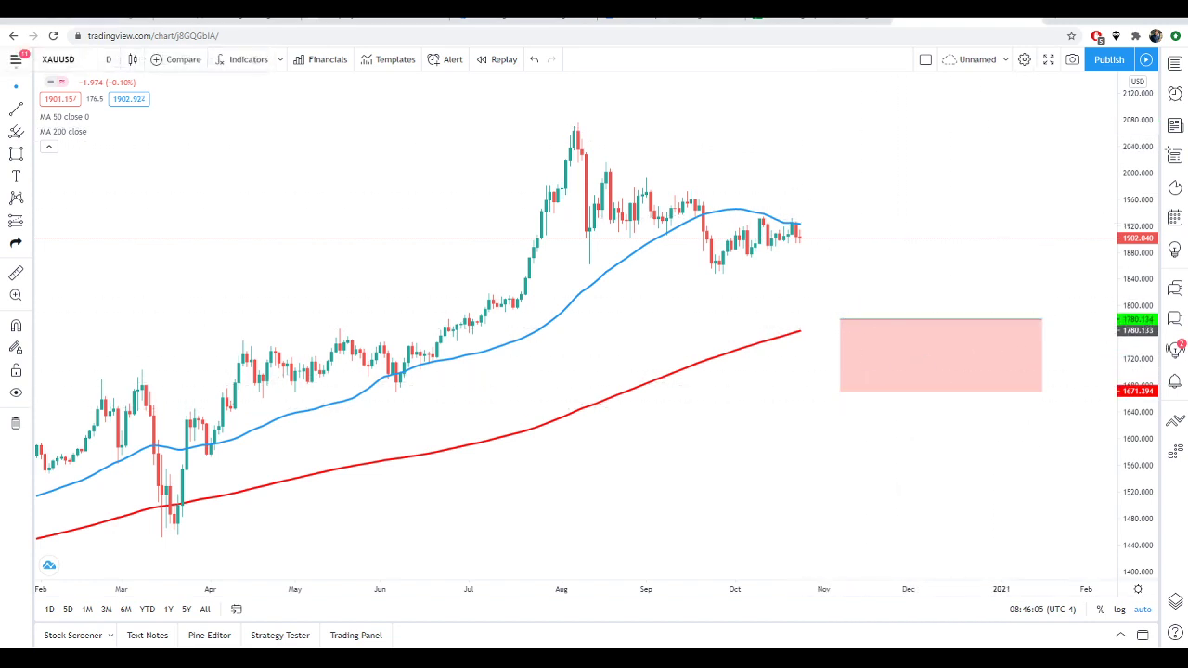
- Sketch three rising arrows above the long entry and cross them with four horizontal level marks
{"action": "mouse_move", "coordinate": [871, 314]}
{"action": "left_mouse_down"}
{"action": "mouse_move", "coordinate": [984, 103]}
{"action": "mouse_move", "coordinate": [990, 130]}
{"action": "left_mouse_up"}
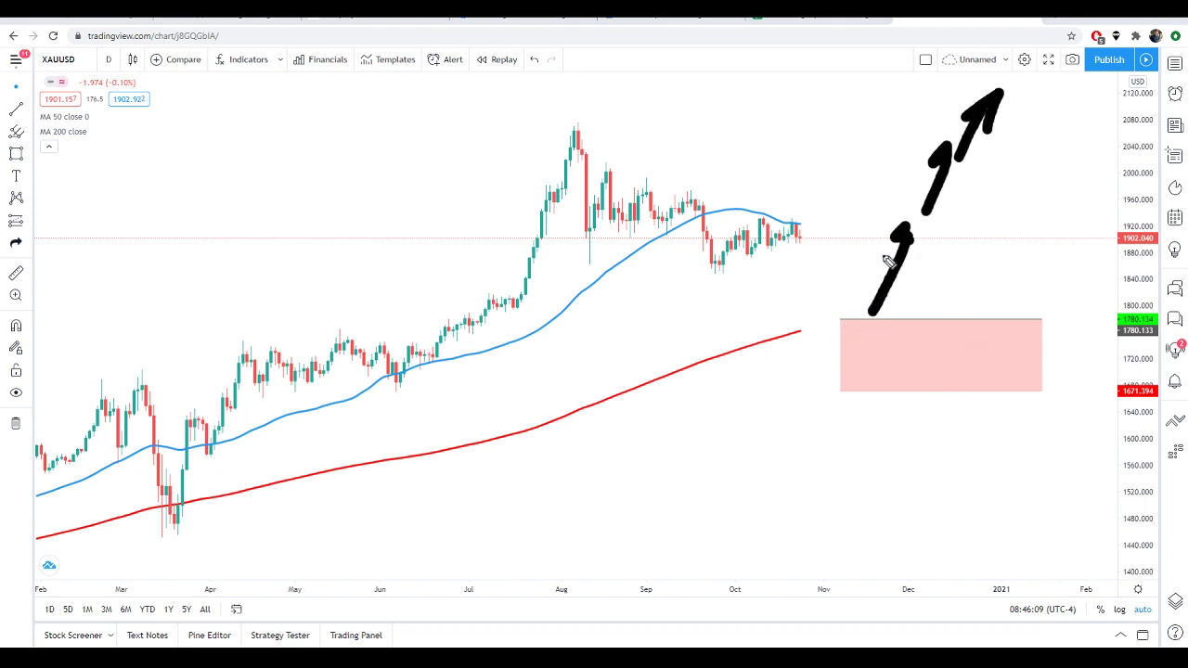
{"action": "left_click_drag", "start_coordinate": [875, 268], "coordinate": [961, 264]}
{"action": "left_click_drag", "start_coordinate": [884, 219], "coordinate": [965, 214]}
{"action": "left_click_drag", "start_coordinate": [928, 169], "coordinate": [1029, 161]}
{"action": "left_click_drag", "start_coordinate": [933, 121], "coordinate": [999, 118]}
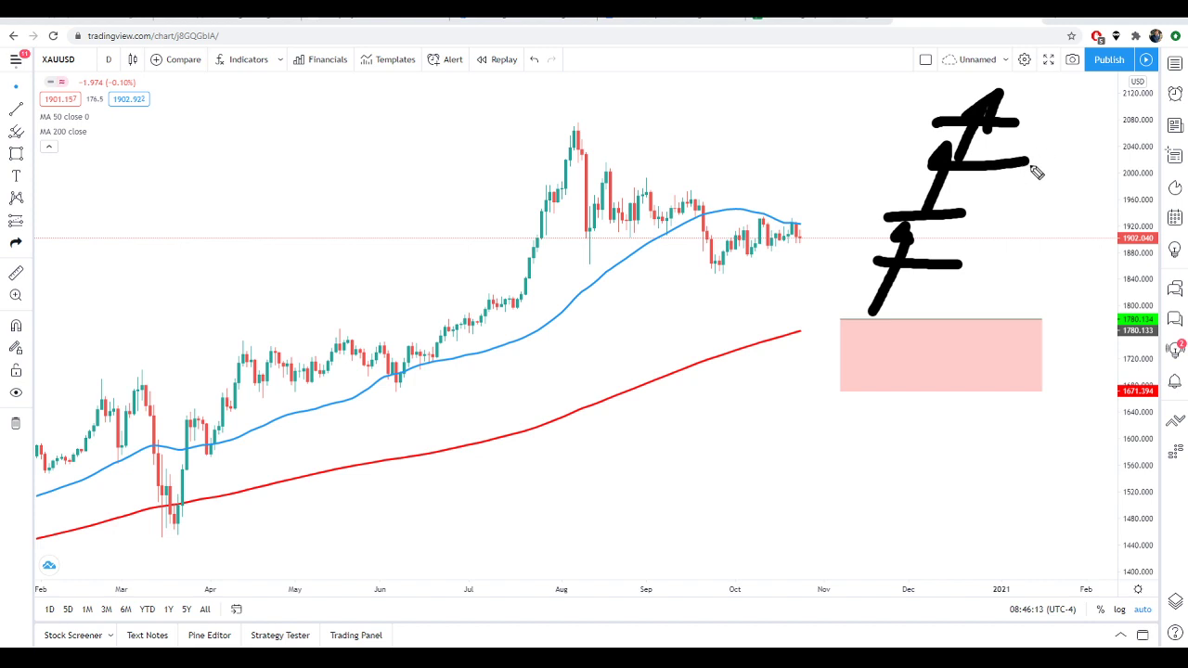
- Clear the sketched arrows and levels, and delete the long position from the gold chart
{"action": "key", "text": "Escape"}
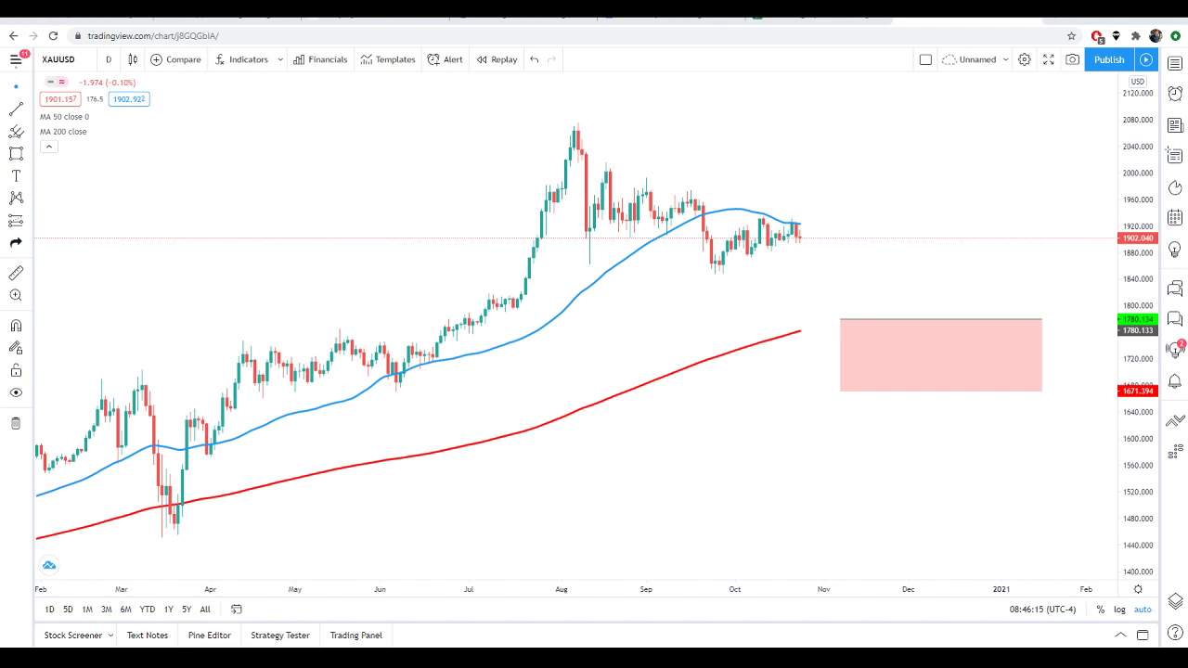
{"action": "left_click", "coordinate": [894, 343]}
{"action": "key", "text": "Delete"}
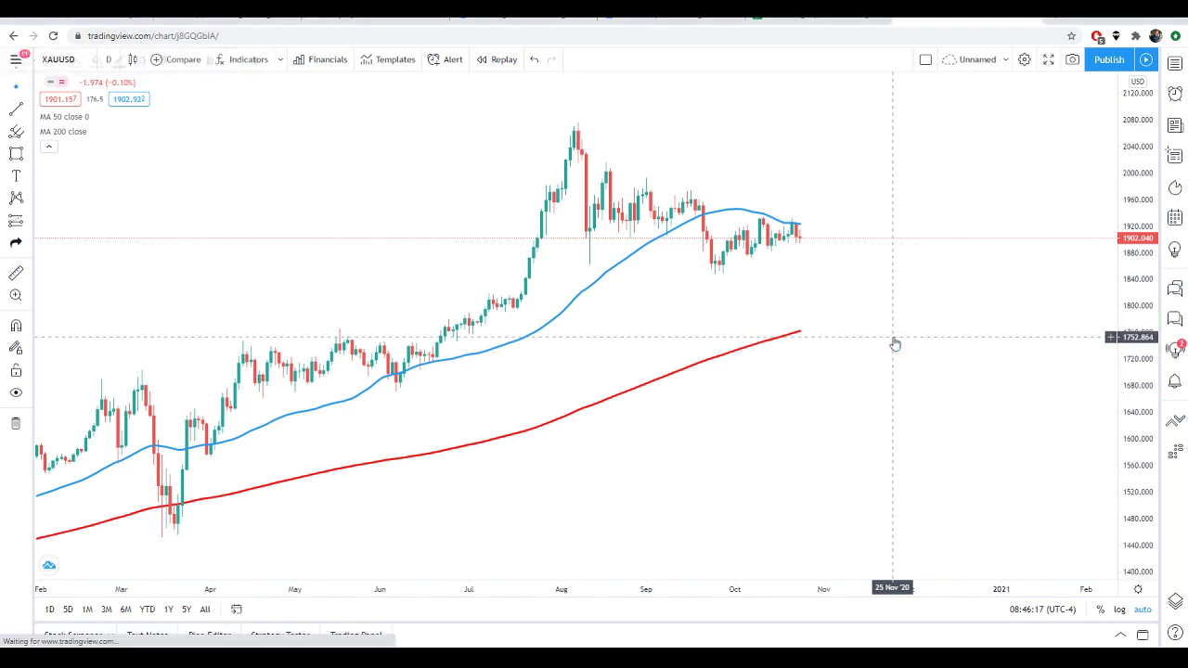
- Draw a falling trend line from the 6 August peak at about 2067 to 21 October at about 1871
{"action": "left_click_drag", "start_coordinate": [631, 292], "coordinate": [870, 270]}
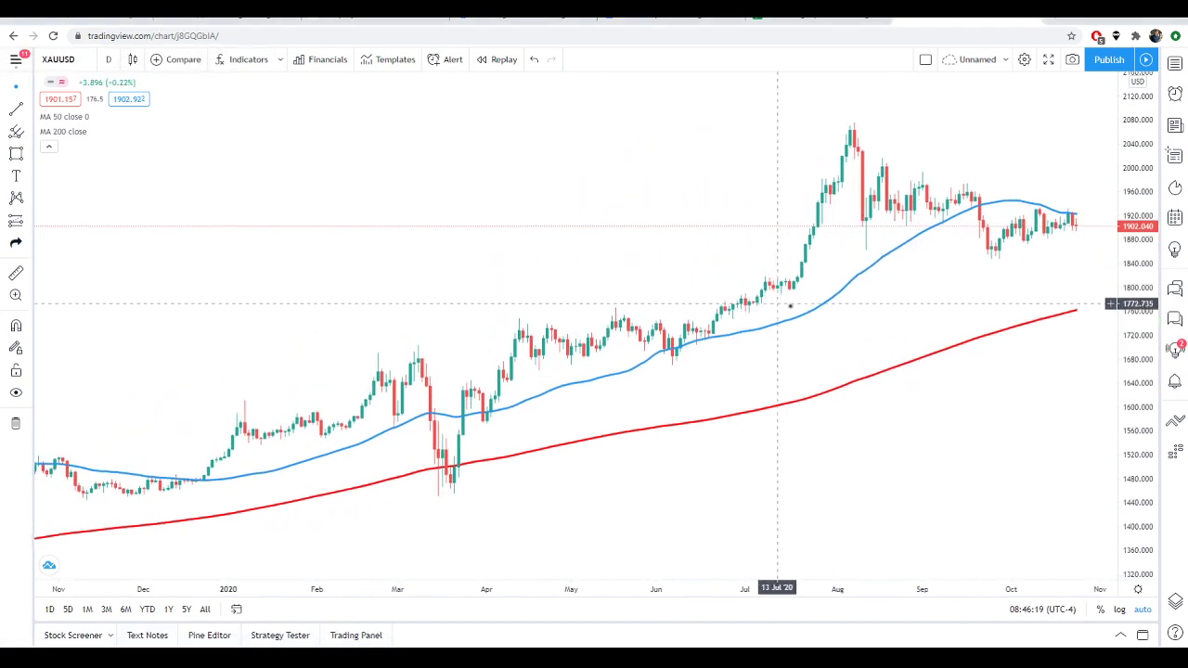
{"action": "scroll", "coordinate": [788, 305], "scroll_direction": "up", "scroll_amount": 2}
{"action": "scroll", "coordinate": [982, 267], "scroll_direction": "up", "scroll_amount": 2}
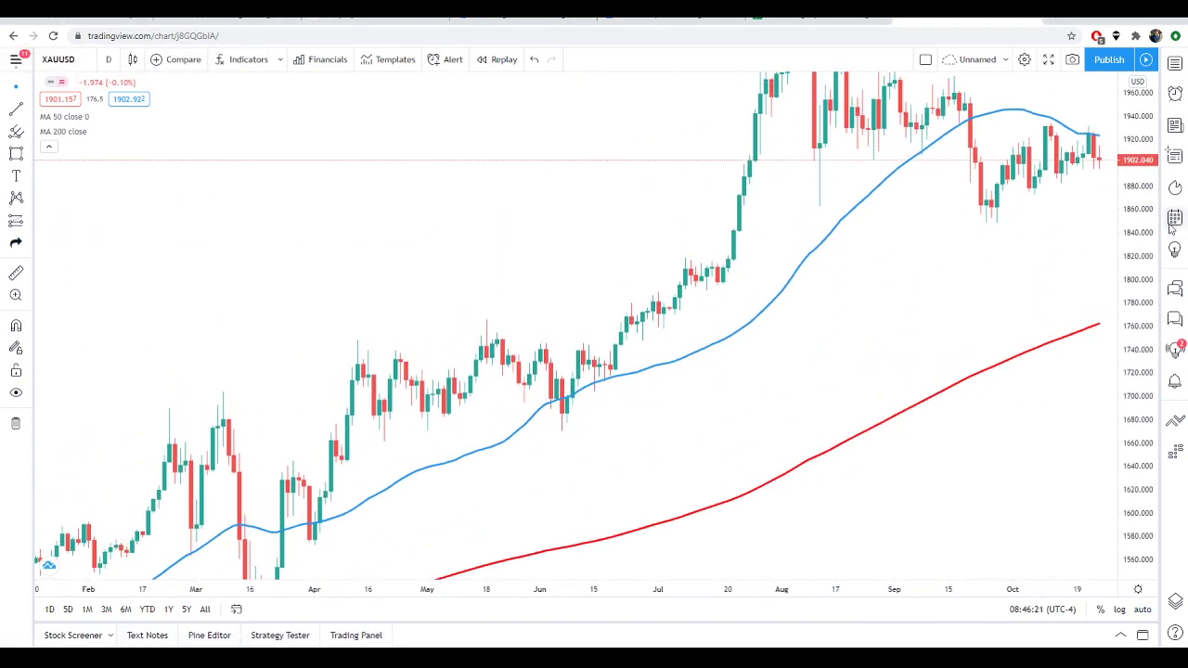
{"action": "scroll", "coordinate": [983, 266], "scroll_direction": "down", "scroll_amount": 2}
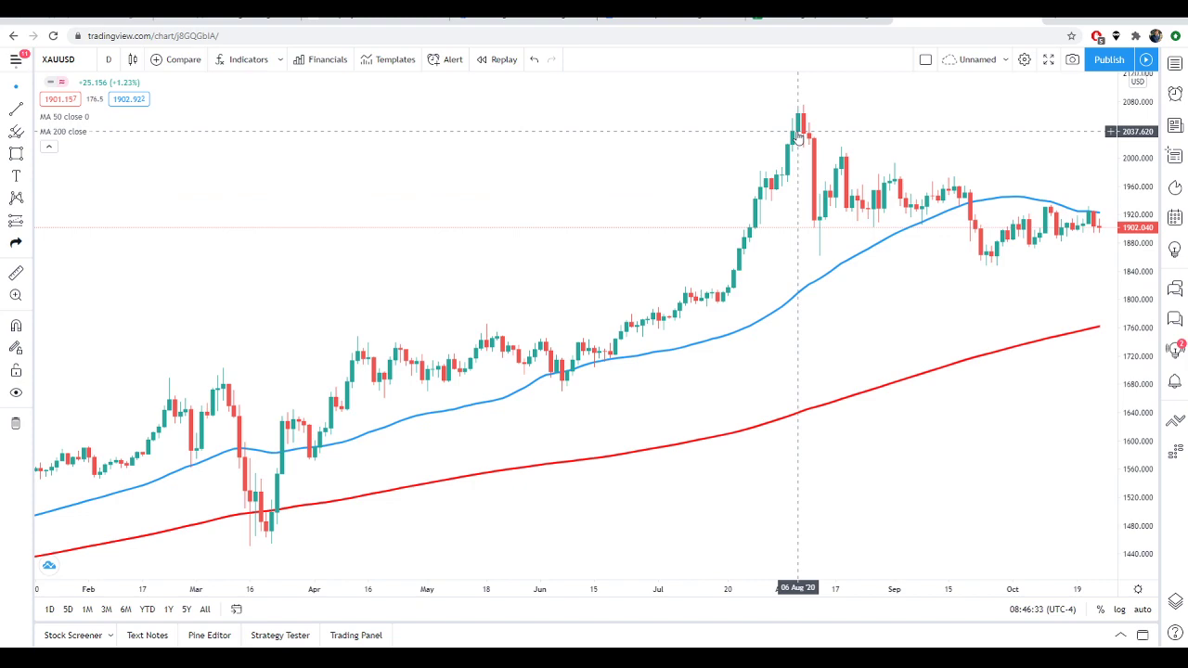
{"action": "left_click_drag", "start_coordinate": [914, 112], "coordinate": [784, 130]}
{"action": "left_click_drag", "start_coordinate": [1146, 295], "coordinate": [1145, 271]}
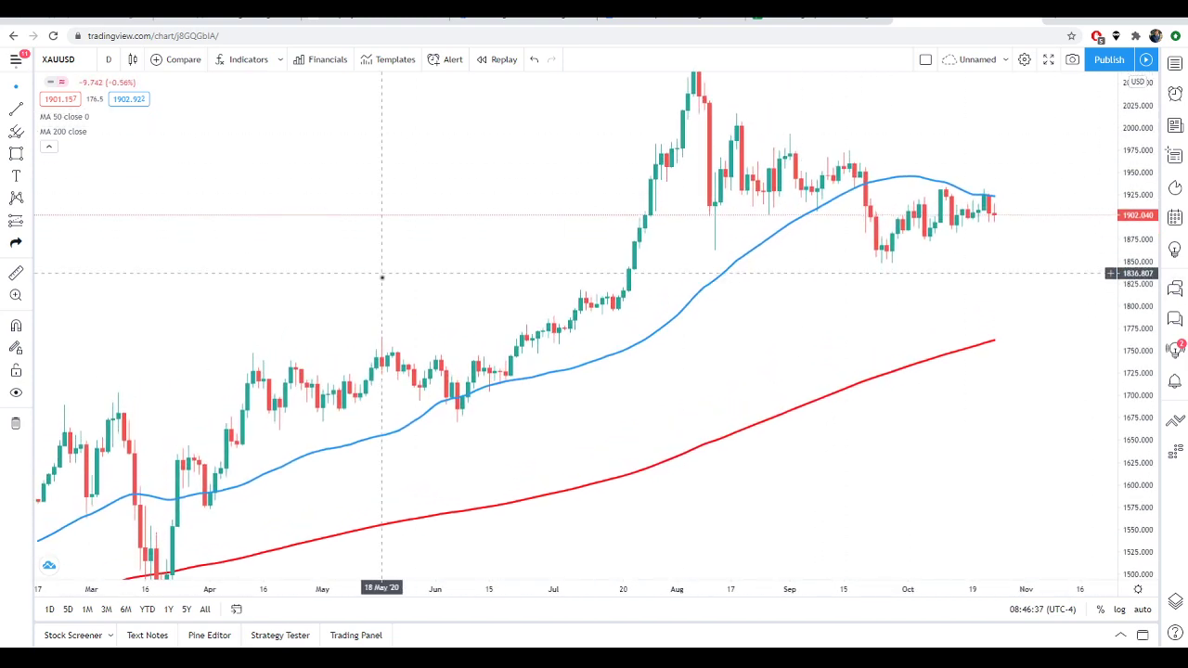
{"action": "left_click_drag", "start_coordinate": [777, 318], "coordinate": [663, 339]}
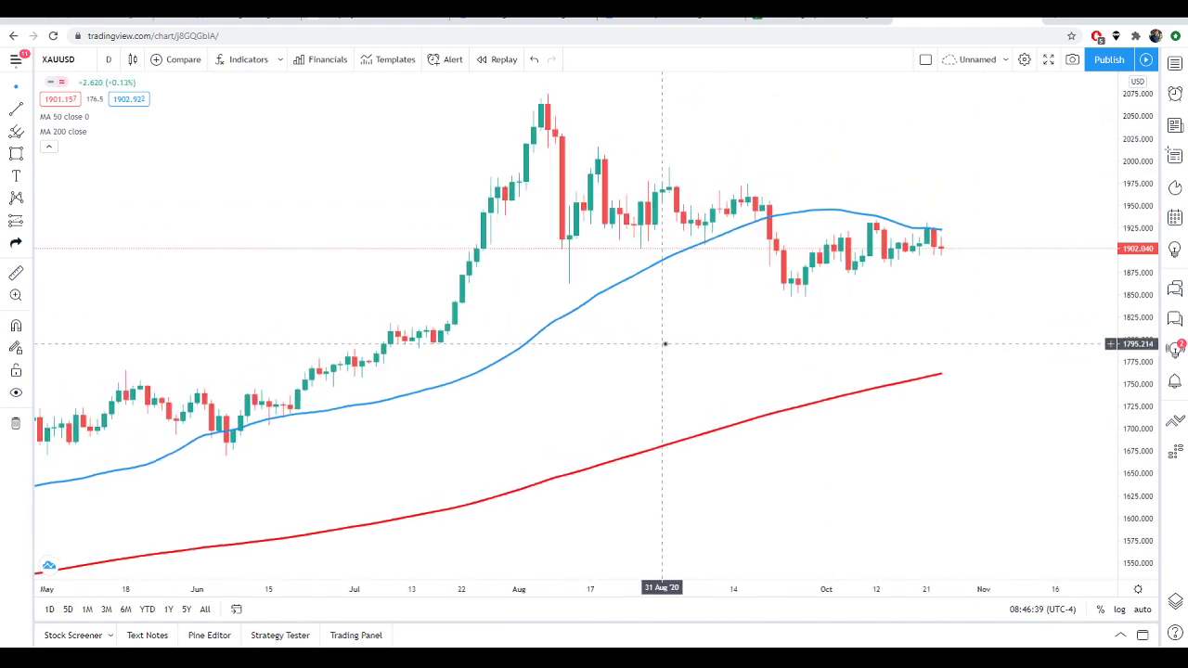
{"action": "scroll", "coordinate": [953, 343], "scroll_direction": "up", "scroll_amount": 3}
{"action": "left_click_drag", "start_coordinate": [1142, 411], "coordinate": [1084, 414]}
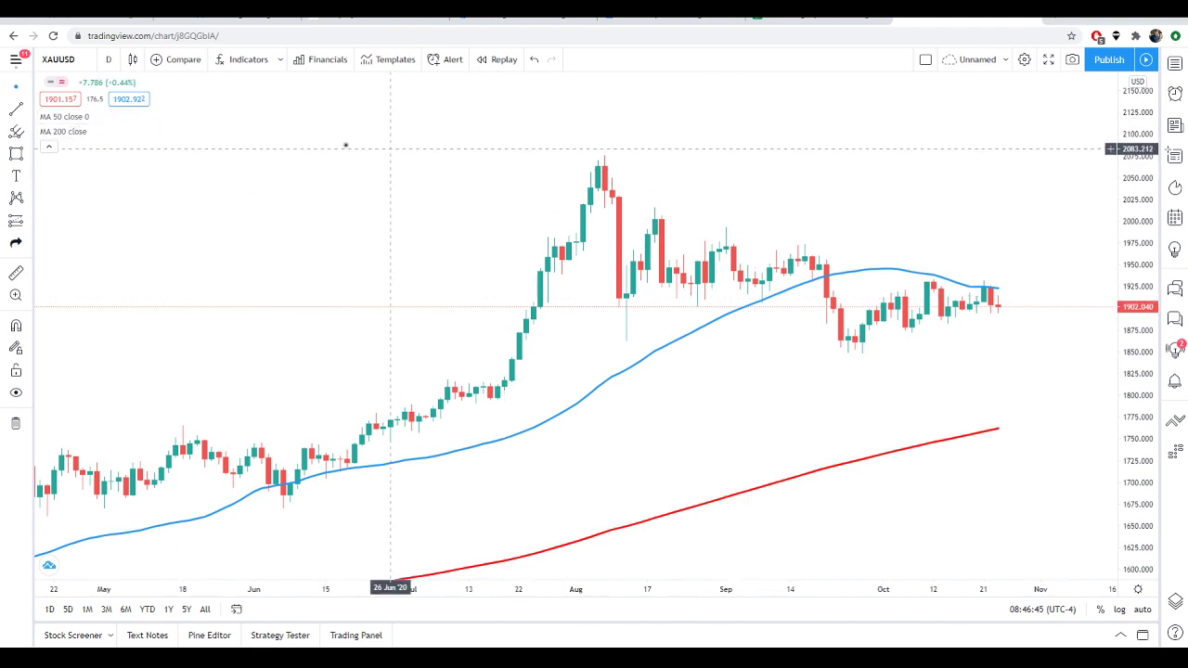
{"action": "left_click", "coordinate": [15, 109]}
{"action": "mouse_move", "coordinate": [599, 164]}
{"action": "left_mouse_down"}
{"action": "mouse_move", "coordinate": [1059, 327]}
{"action": "mouse_move", "coordinate": [882, 281]}
{"action": "mouse_move", "coordinate": [970, 317]}
{"action": "mouse_move", "coordinate": [1001, 301]}
{"action": "mouse_move", "coordinate": [973, 328]}
{"action": "mouse_move", "coordinate": [984, 332]}
{"action": "left_mouse_up"}
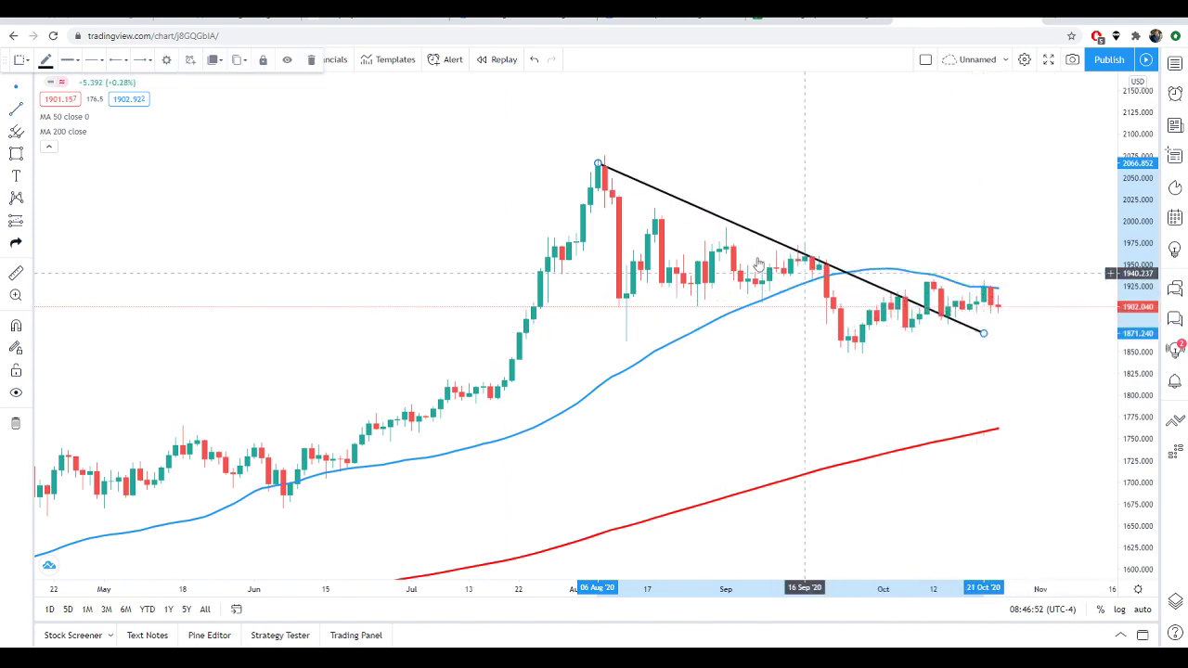
- Draw a second falling trend line over the highs from 18 August at about 2001 to 3 November at about 1902
{"action": "left_click", "coordinate": [13, 110]}
{"action": "left_click_drag", "start_coordinate": [659, 223], "coordinate": [1041, 302]}
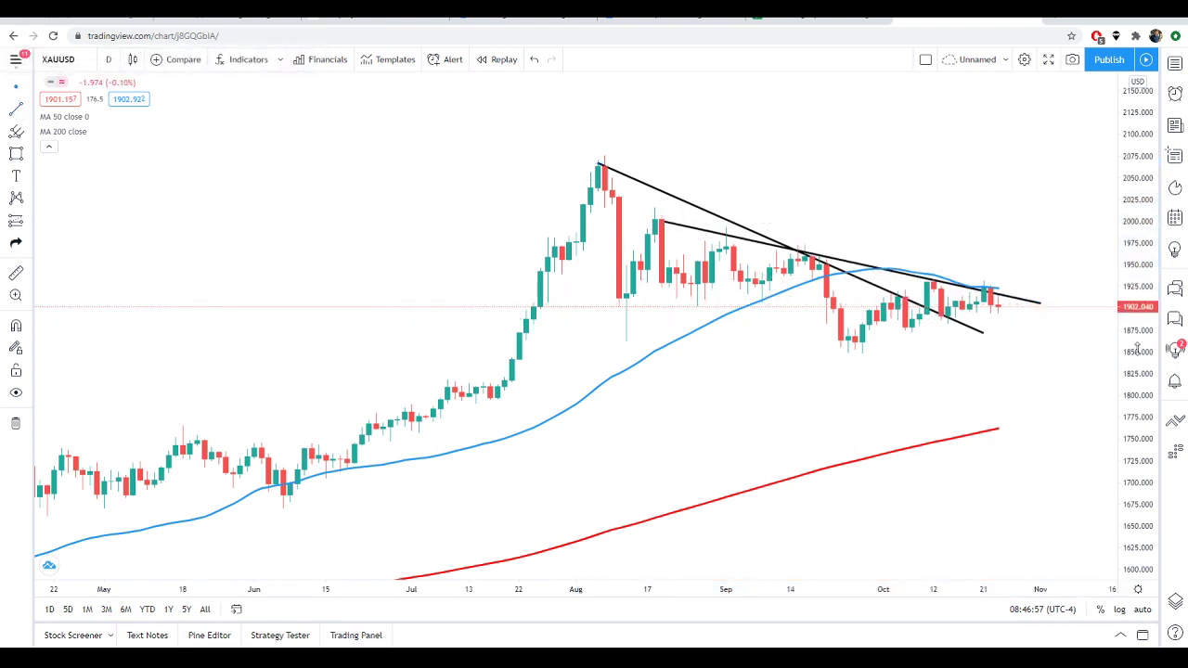
{"action": "left_click_drag", "start_coordinate": [1137, 347], "coordinate": [1137, 309]}
{"action": "scroll", "coordinate": [957, 259], "scroll_direction": "up", "scroll_amount": 2}
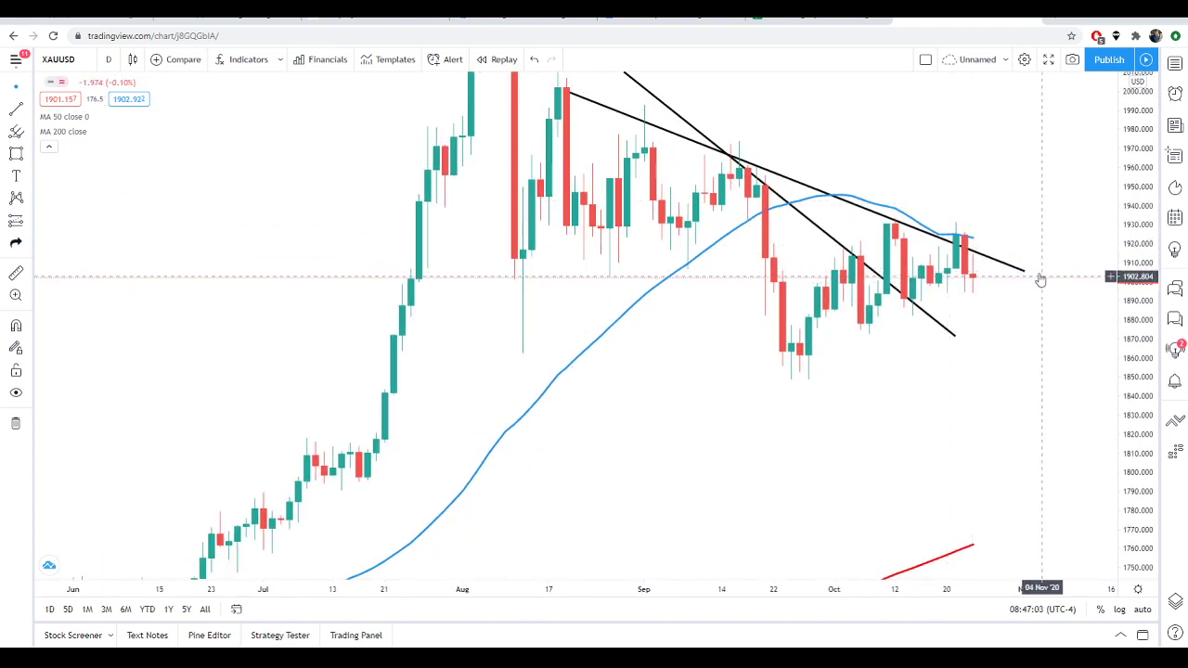
{"action": "mouse_move", "coordinate": [1025, 272]}
{"action": "left_mouse_down"}
{"action": "mouse_move", "coordinate": [1096, 278]}
{"action": "mouse_move", "coordinate": [1034, 278]}
{"action": "left_mouse_up"}
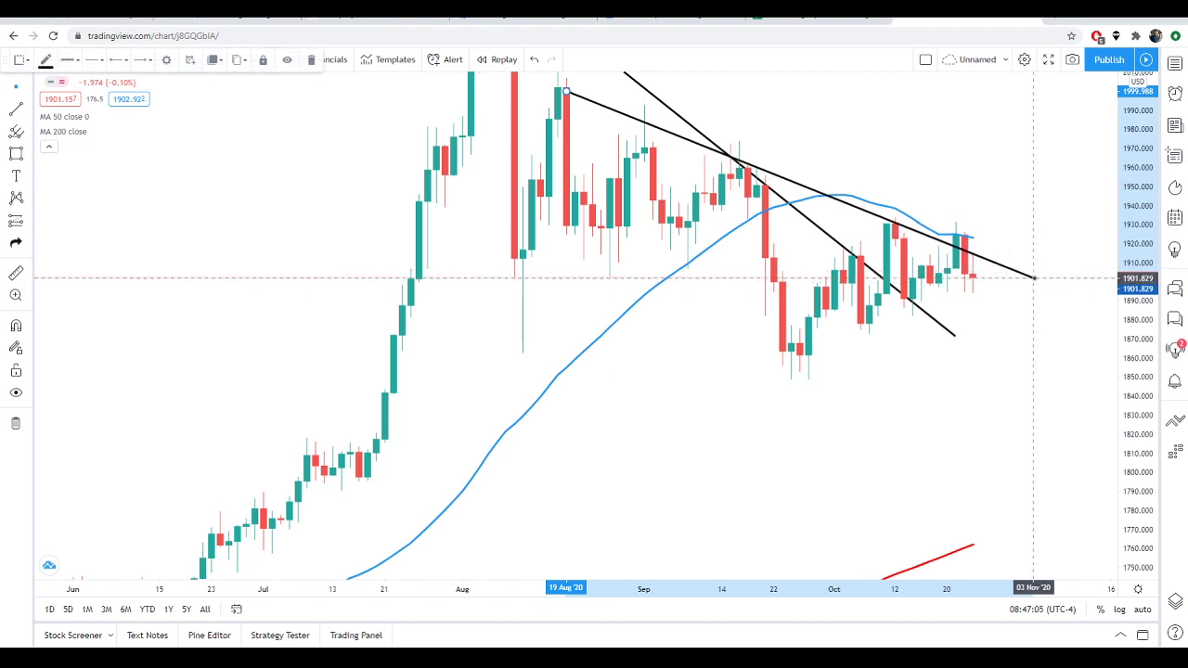
{"action": "left_click_drag", "start_coordinate": [564, 94], "coordinate": [559, 89]}
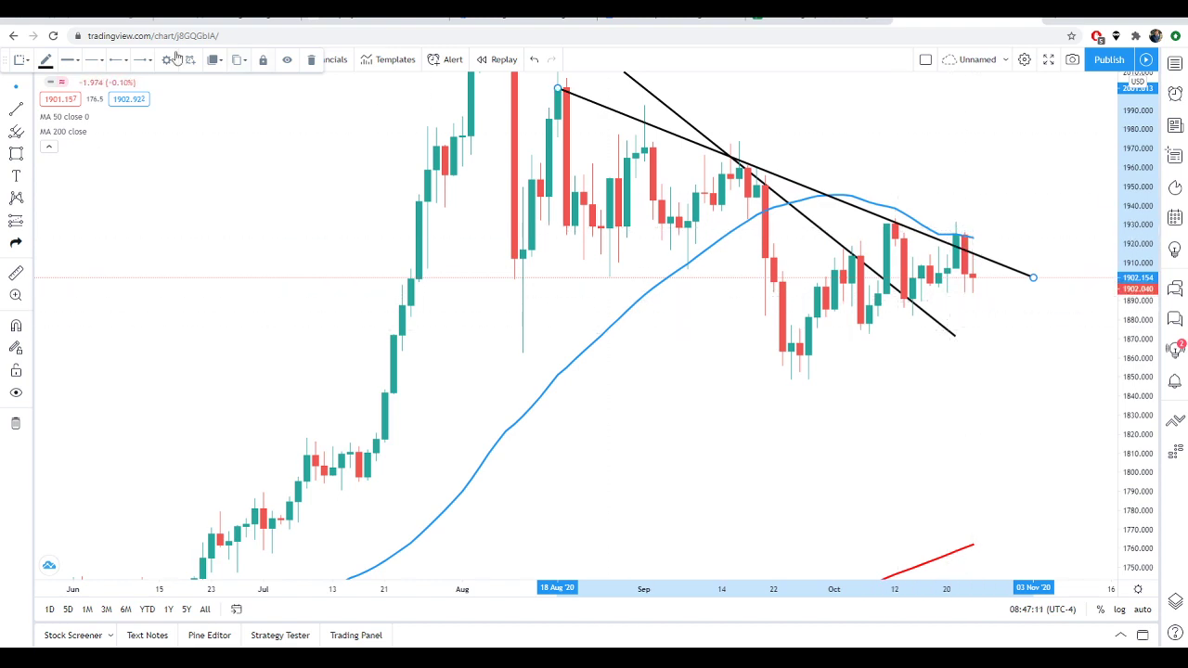
- Draw a rising trend line under the lows from late September at about 1857 to 29 October at about 1906
{"action": "left_click", "coordinate": [16, 108]}
{"action": "left_click", "coordinate": [791, 364]}
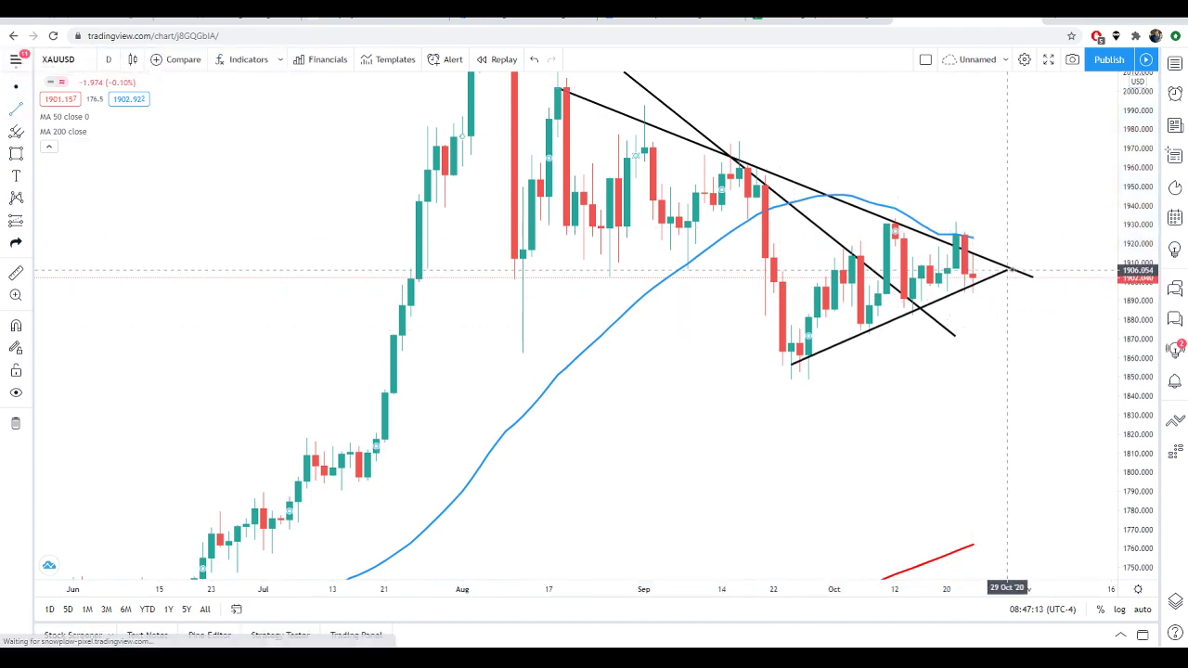
{"action": "left_click", "coordinate": [1008, 269]}
- Switch the chart to 4 hours and refit the rising trend line from 23 September at about 1854 to 28 October at about 1909
{"action": "left_click", "coordinate": [108, 59]}
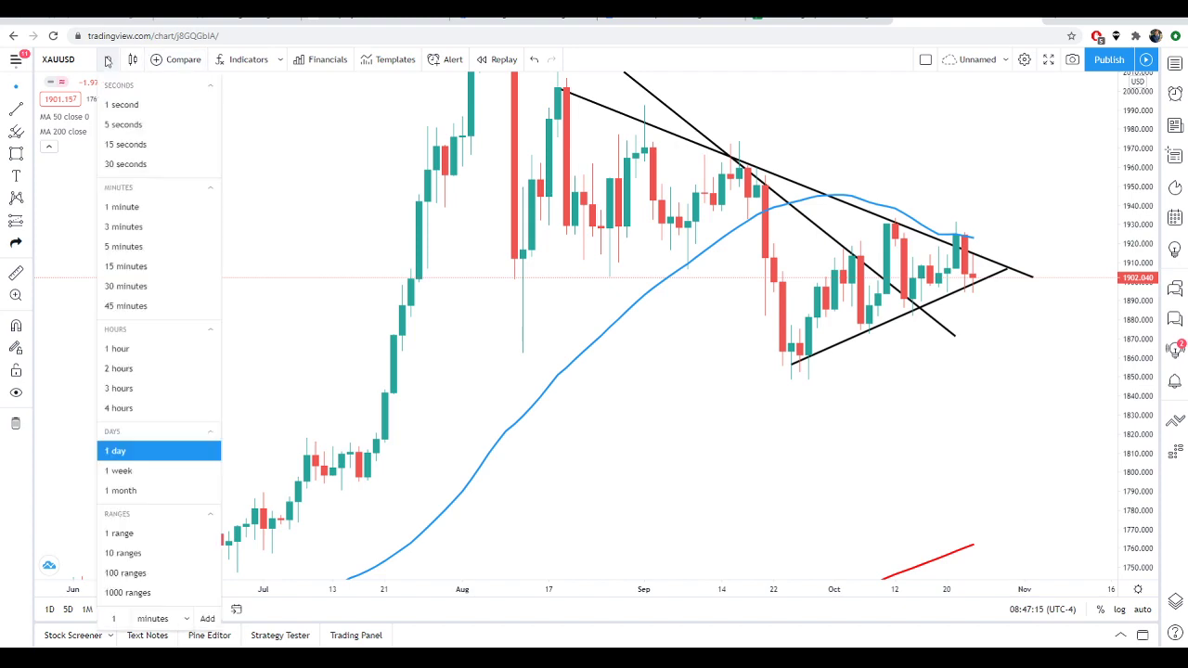
{"action": "left_click", "coordinate": [119, 408]}
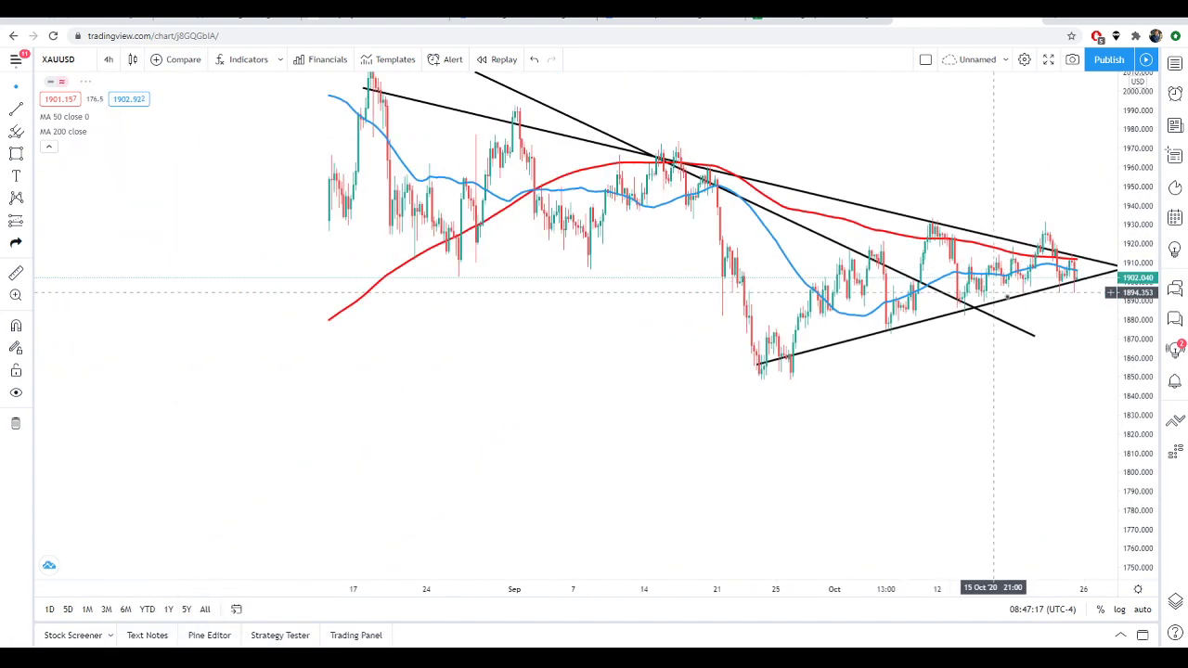
{"action": "scroll", "coordinate": [992, 424], "scroll_direction": "up", "scroll_amount": 5}
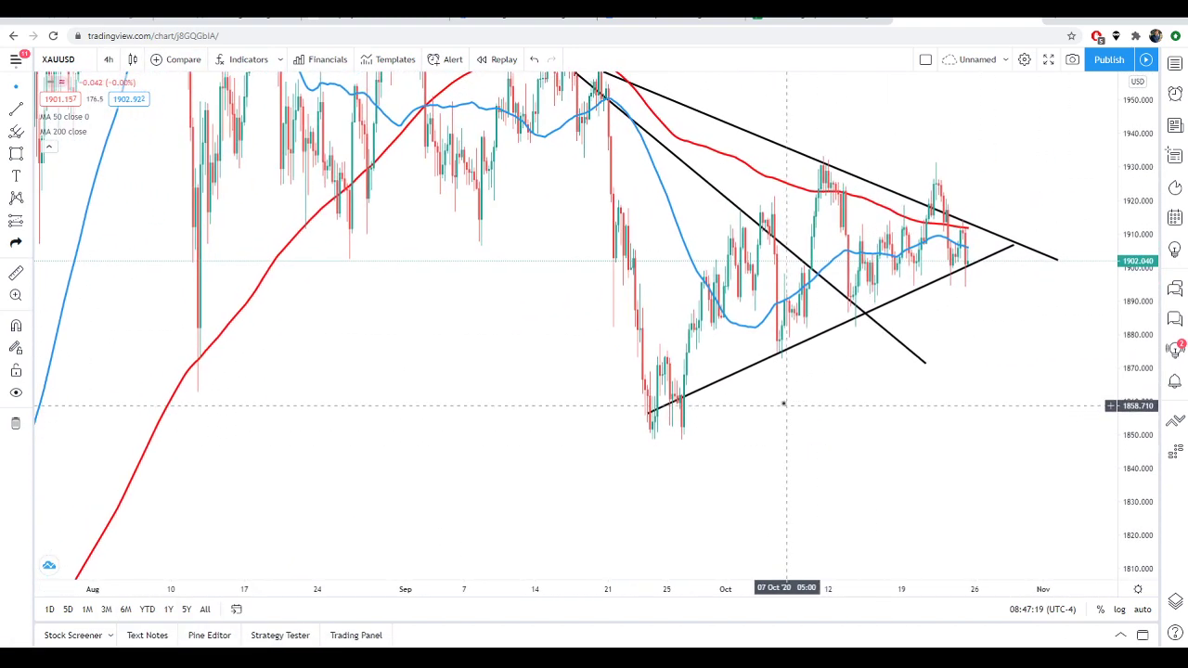
{"action": "scroll", "coordinate": [737, 445], "scroll_direction": "up", "scroll_amount": 3}
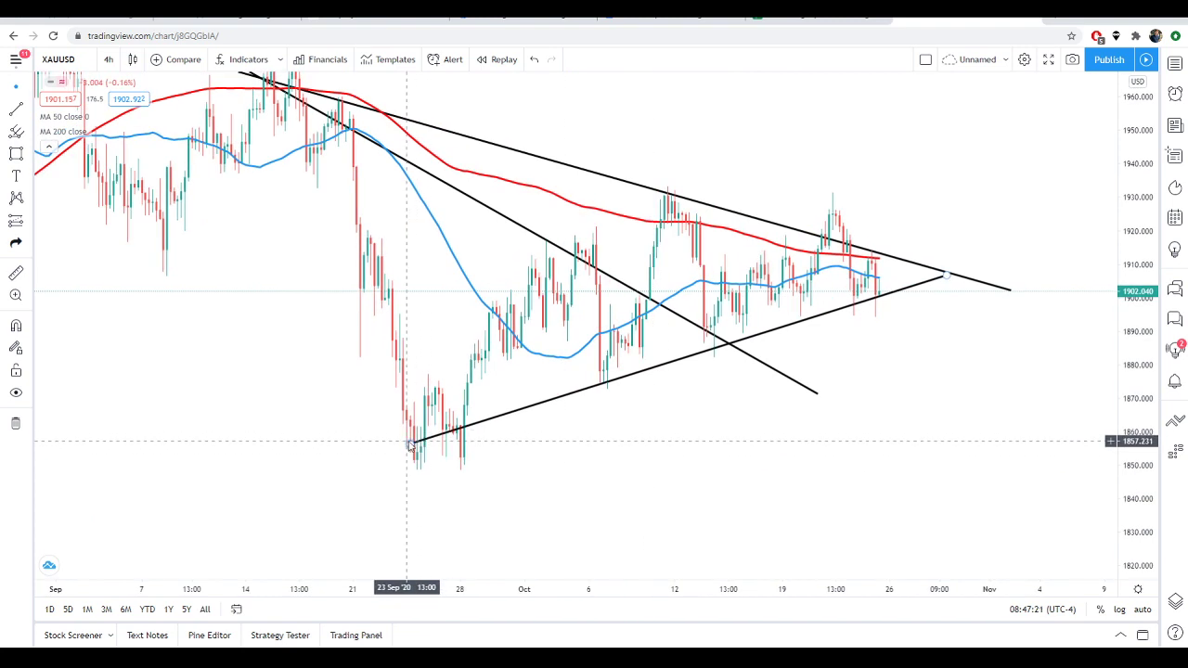
{"action": "left_click_drag", "start_coordinate": [411, 446], "coordinate": [406, 453]}
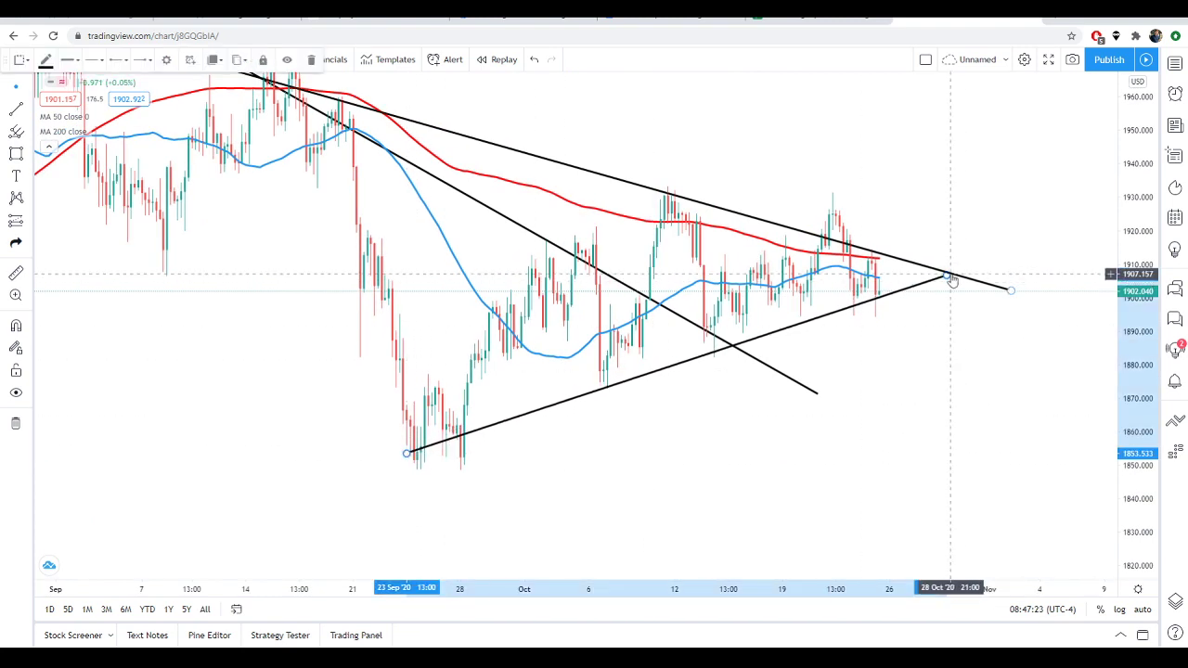
{"action": "left_click_drag", "start_coordinate": [945, 275], "coordinate": [939, 269]}
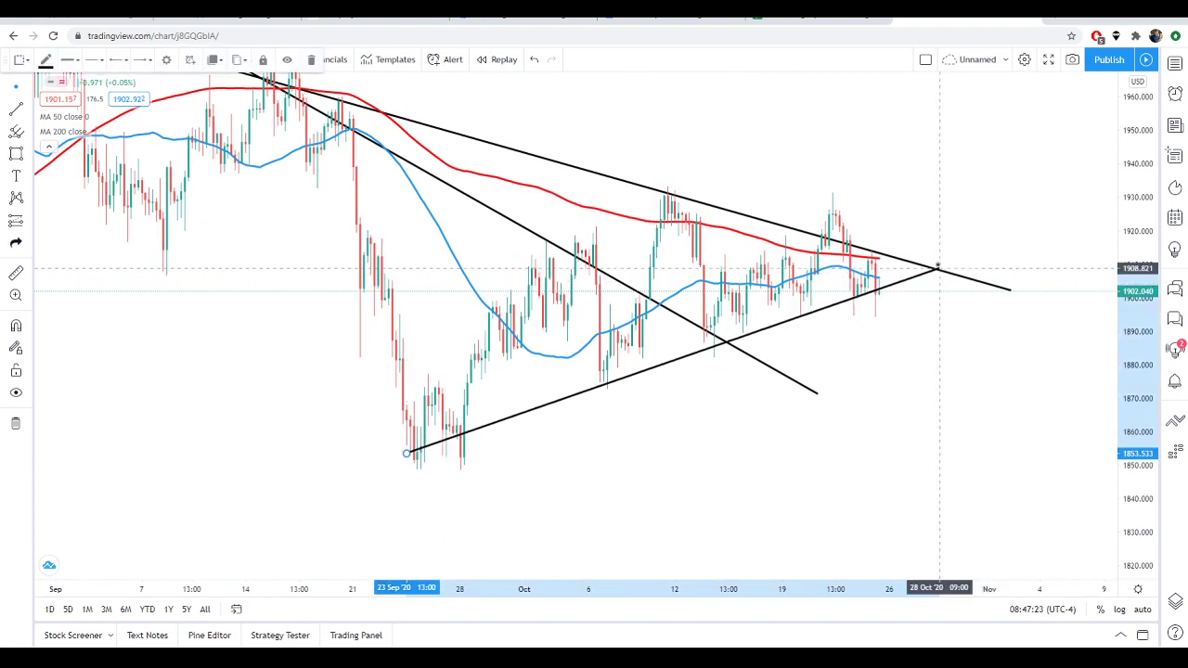
- Delete the steeper falling trend line that starts at the early August peak
{"action": "left_click", "coordinate": [757, 363]}
{"action": "key", "text": "Delete"}
{"action": "left_click_drag", "start_coordinate": [758, 365], "coordinate": [810, 412]}
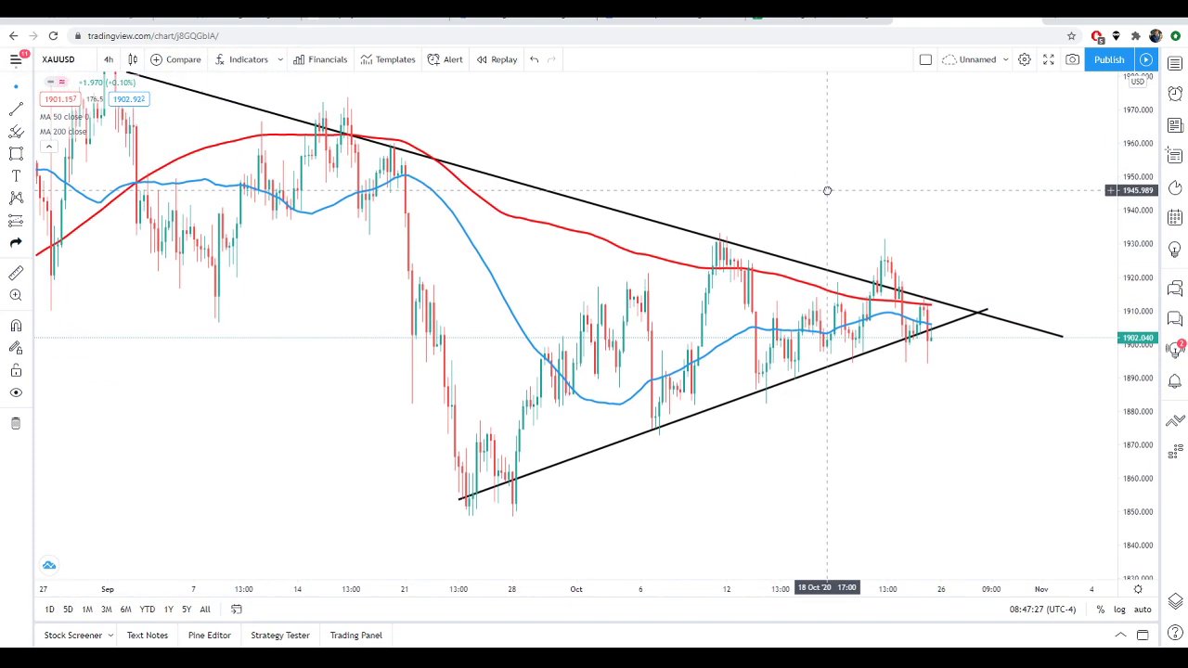
{"action": "left_click_drag", "start_coordinate": [1151, 238], "coordinate": [1150, 269]}
{"action": "left_click_drag", "start_coordinate": [625, 183], "coordinate": [684, 186]}
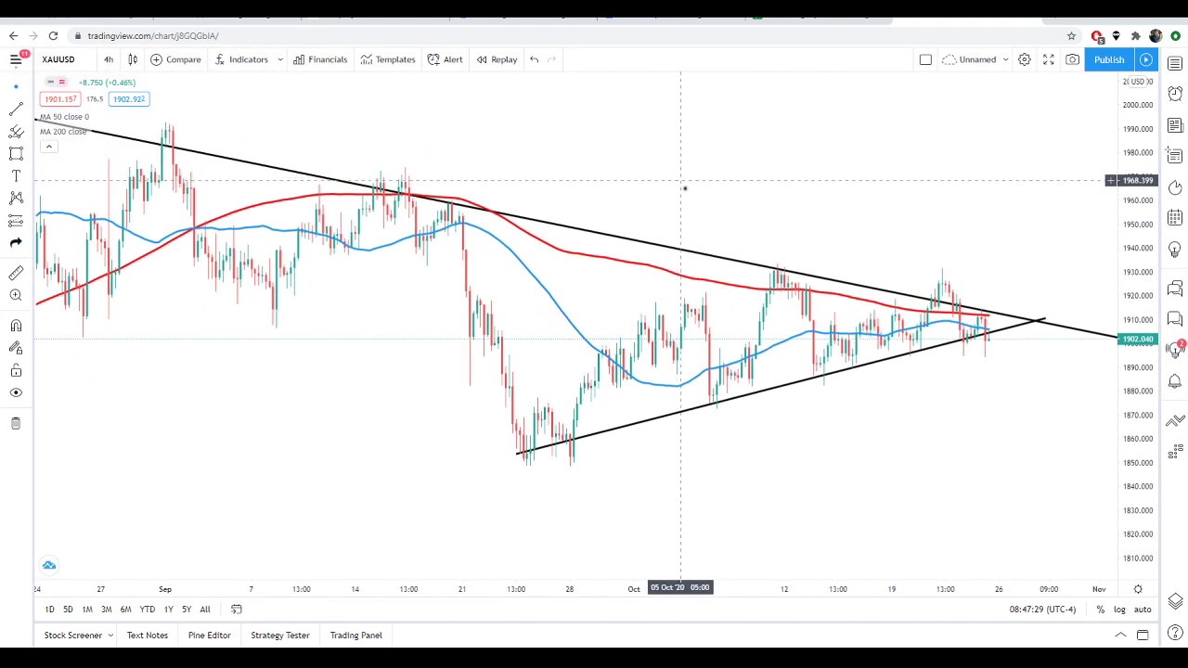
{"action": "left_click_drag", "start_coordinate": [1140, 223], "coordinate": [1140, 232]}
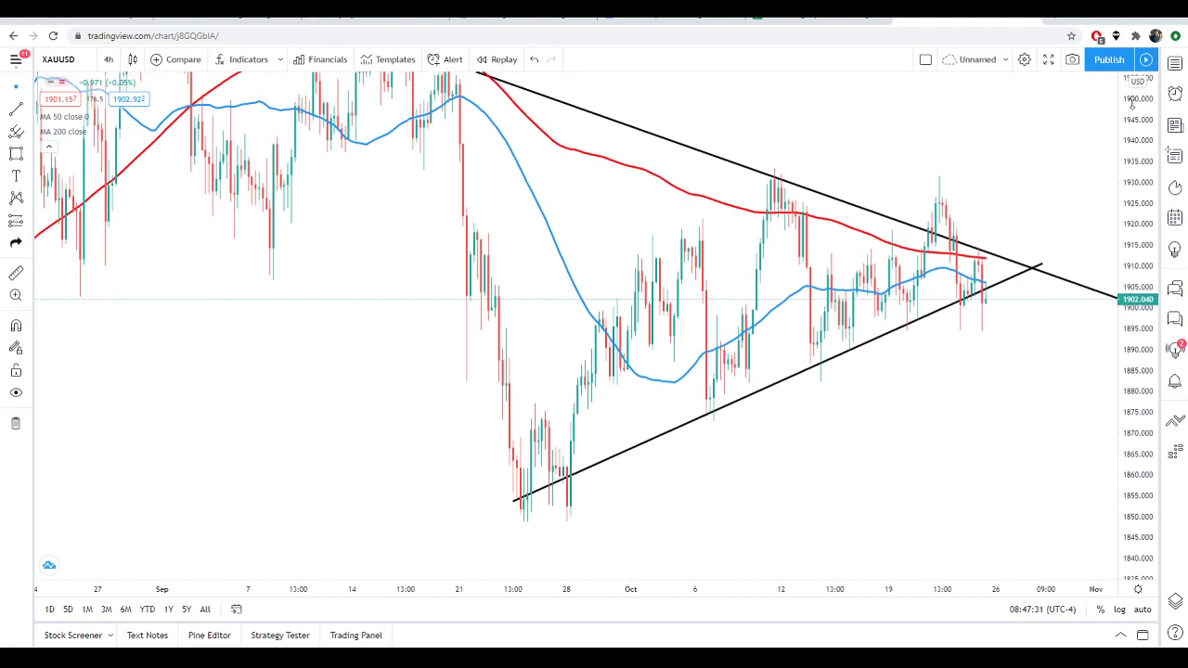
{"action": "left_click_drag", "start_coordinate": [1138, 170], "coordinate": [1138, 177]}
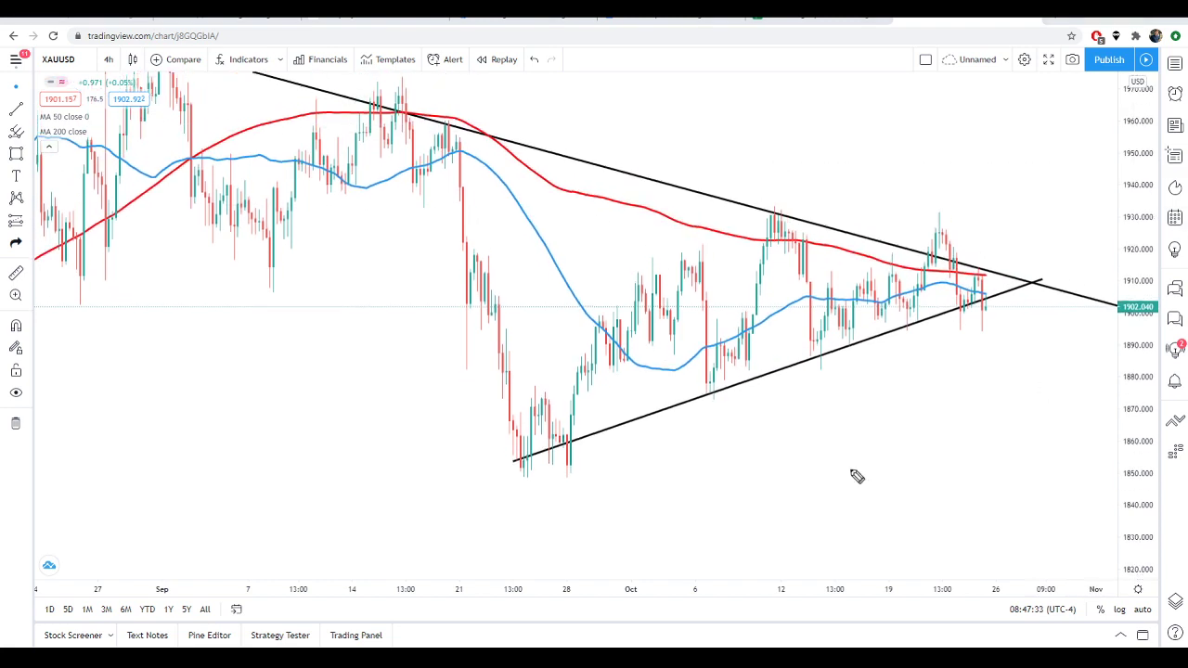
- Mark three lows along the rising line and three highs along the falling line, circle the mid-October top, and clear the marks
{"action": "mouse_move", "coordinate": [504, 470]}
{"action": "left_mouse_down"}
{"action": "mouse_move", "coordinate": [510, 485]}
{"action": "mouse_move", "coordinate": [577, 464]}
{"action": "left_mouse_up"}
{"action": "mouse_move", "coordinate": [692, 408]}
{"action": "left_mouse_down"}
{"action": "mouse_move", "coordinate": [733, 431]}
{"action": "mouse_move", "coordinate": [754, 398]}
{"action": "mouse_move", "coordinate": [871, 372]}
{"action": "left_mouse_up"}
{"action": "left_click_drag", "start_coordinate": [358, 83], "coordinate": [467, 98]}
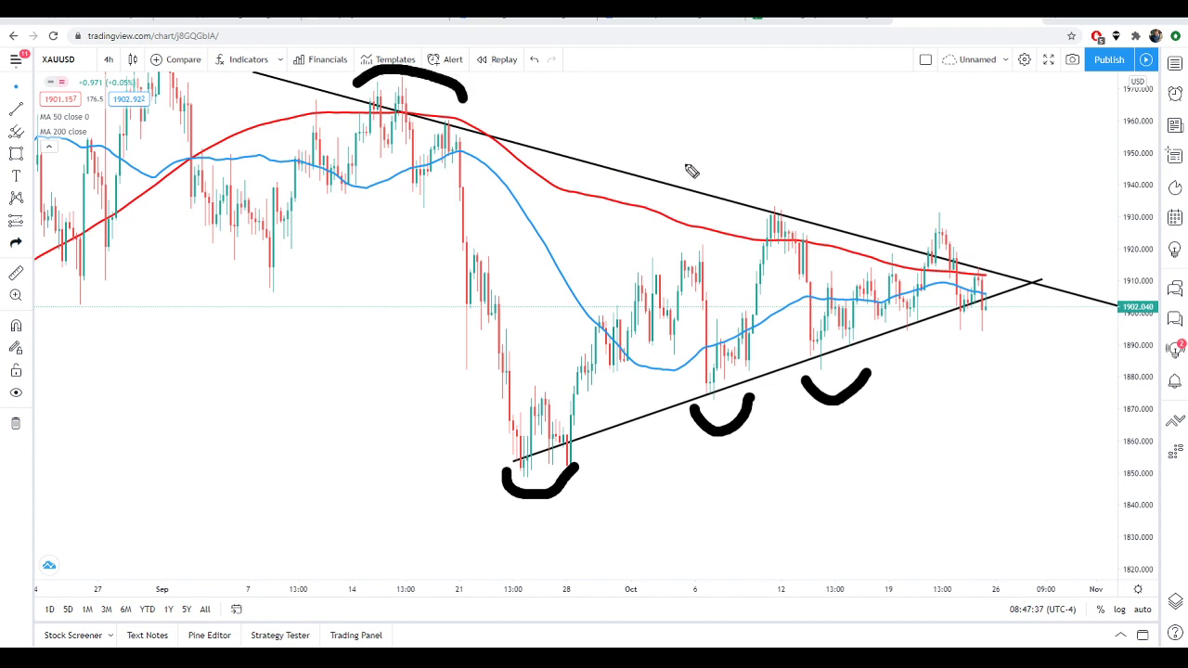
{"action": "mouse_move", "coordinate": [745, 195]}
{"action": "left_mouse_down"}
{"action": "mouse_move", "coordinate": [775, 190]}
{"action": "mouse_move", "coordinate": [787, 206]}
{"action": "left_mouse_up"}
{"action": "mouse_move", "coordinate": [903, 223]}
{"action": "left_mouse_down"}
{"action": "mouse_move", "coordinate": [947, 219]}
{"action": "mouse_move", "coordinate": [952, 244]}
{"action": "left_mouse_up"}
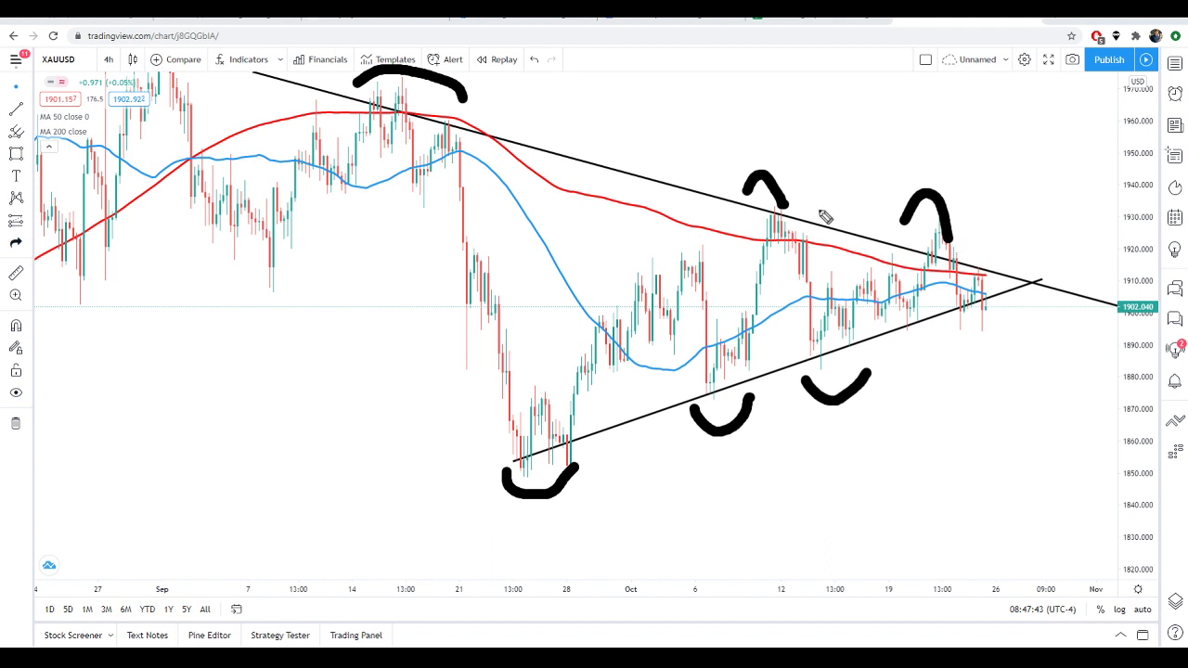
{"action": "left_click_drag", "start_coordinate": [800, 200], "coordinate": [841, 232]}
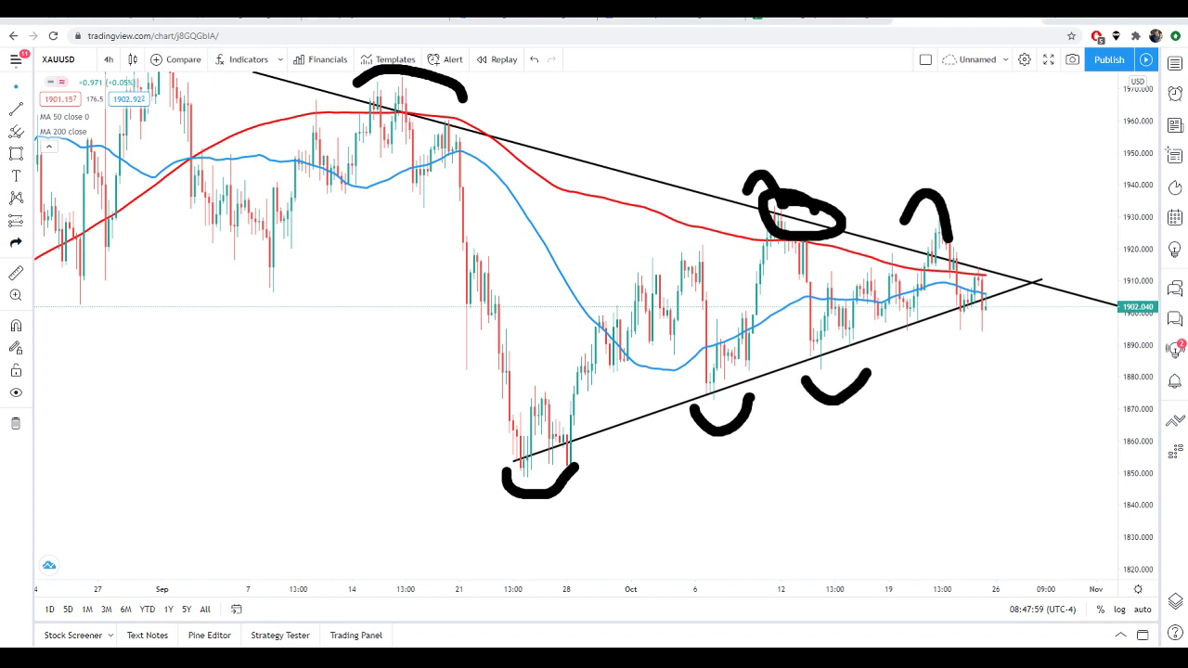
{"action": "key", "text": "e"}
- Sketch an upward arrow from the latest gold price through the falling trend line to about 1935
{"action": "mouse_move", "coordinate": [993, 306]}
{"action": "left_mouse_down"}
{"action": "mouse_move", "coordinate": [1021, 215]}
{"action": "mouse_move", "coordinate": [1024, 225]}
{"action": "left_mouse_up"}
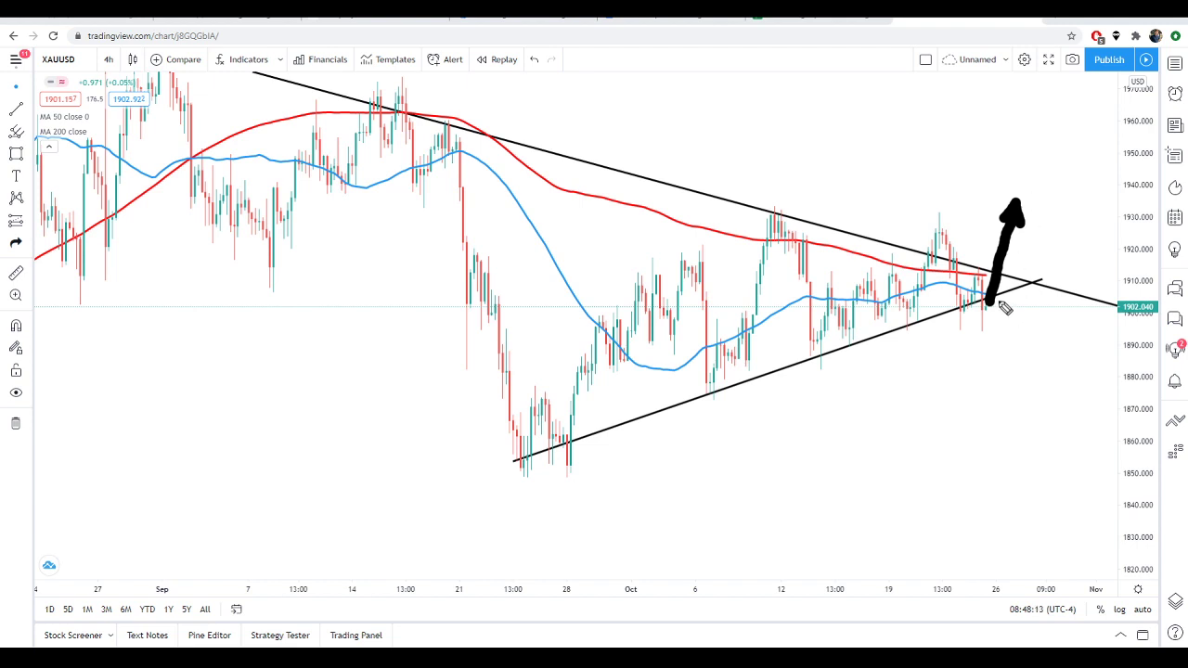
- Clear the upward arrow, sketch a steep downward arrow from the latest gold price to about 1845, and clear that sketch
{"action": "key", "text": "Escape"}
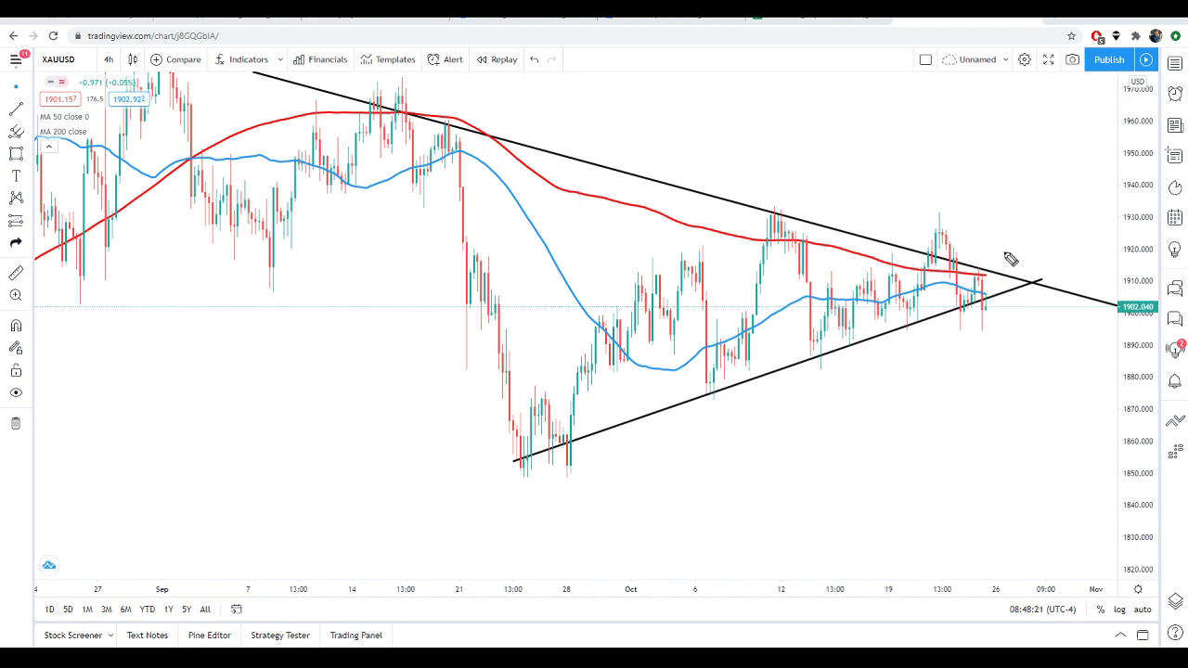
{"action": "left_click_drag", "start_coordinate": [988, 297], "coordinate": [1090, 105]}
{"action": "mouse_move", "coordinate": [987, 302]}
{"action": "left_mouse_down"}
{"action": "mouse_move", "coordinate": [1045, 406]}
{"action": "mouse_move", "coordinate": [1024, 399]}
{"action": "mouse_move", "coordinate": [1032, 420]}
{"action": "left_mouse_up"}
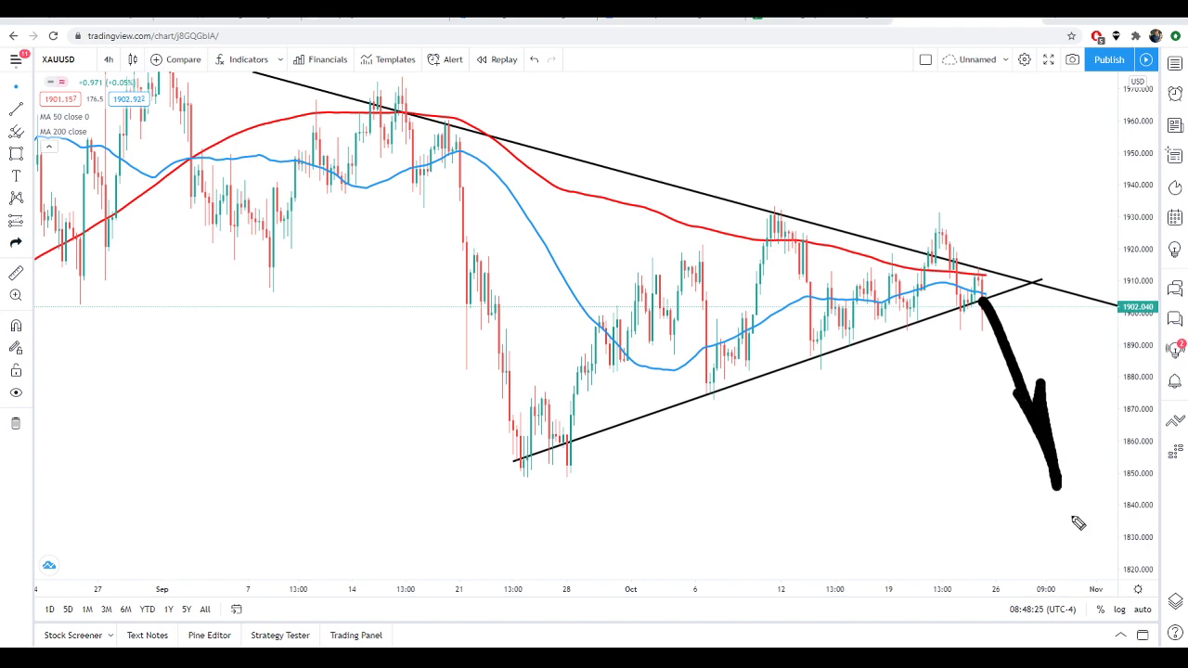
{"action": "key", "text": "Escape"}
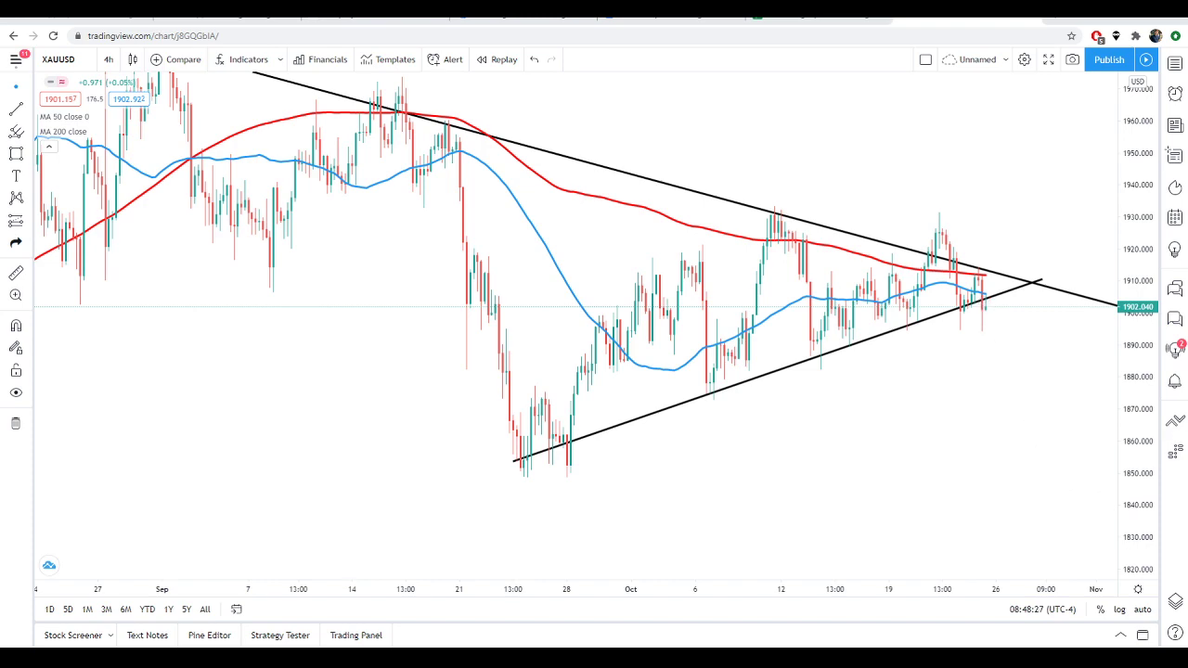
- Switch the XAUUSD chart to the daily timeframe
{"action": "scroll", "coordinate": [820, 153], "scroll_direction": "down", "scroll_amount": 5}
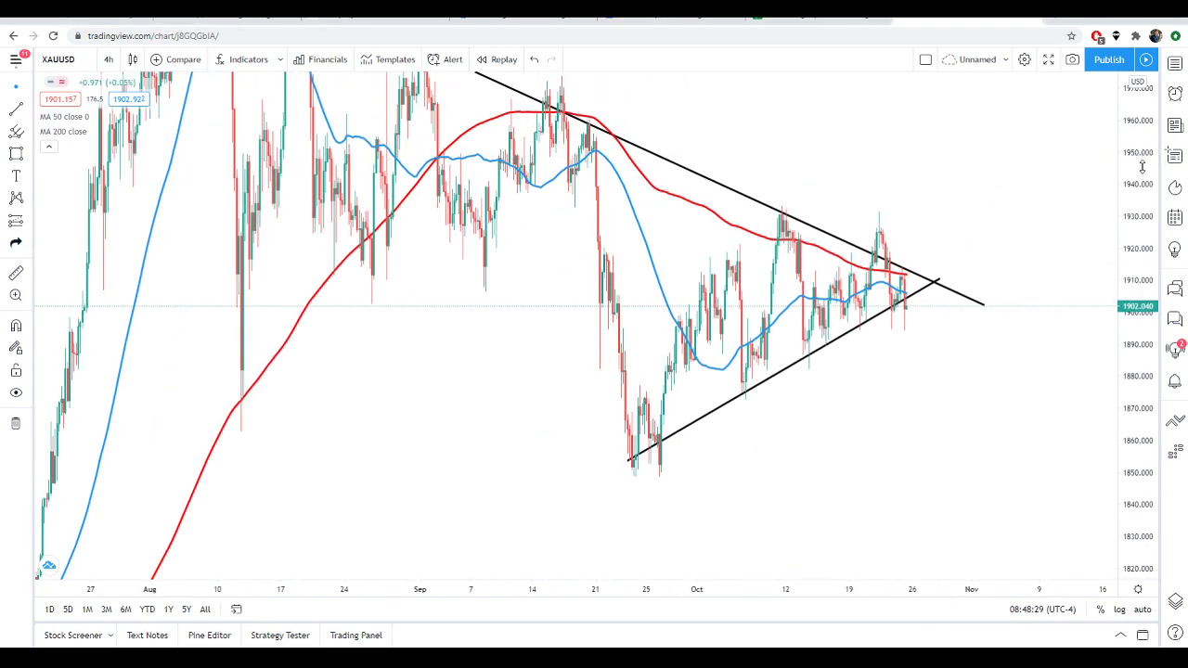
{"action": "scroll", "coordinate": [857, 417], "scroll_direction": "down", "scroll_amount": 5}
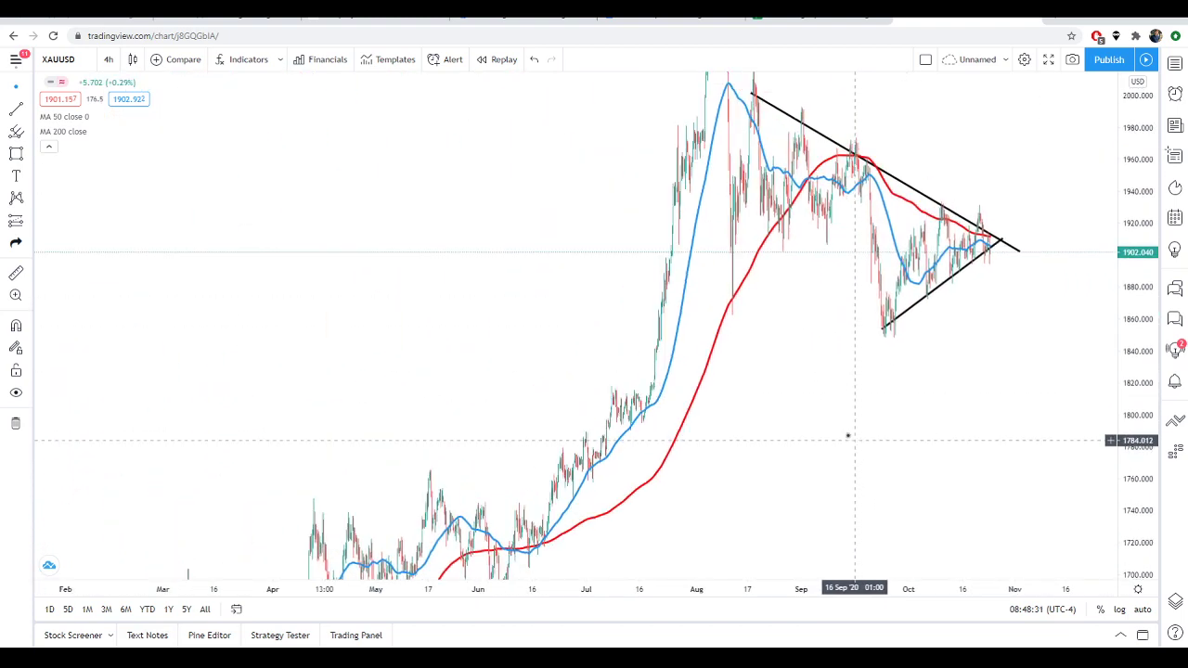
{"action": "left_click", "coordinate": [108, 58]}
{"action": "left_click", "coordinate": [141, 453]}
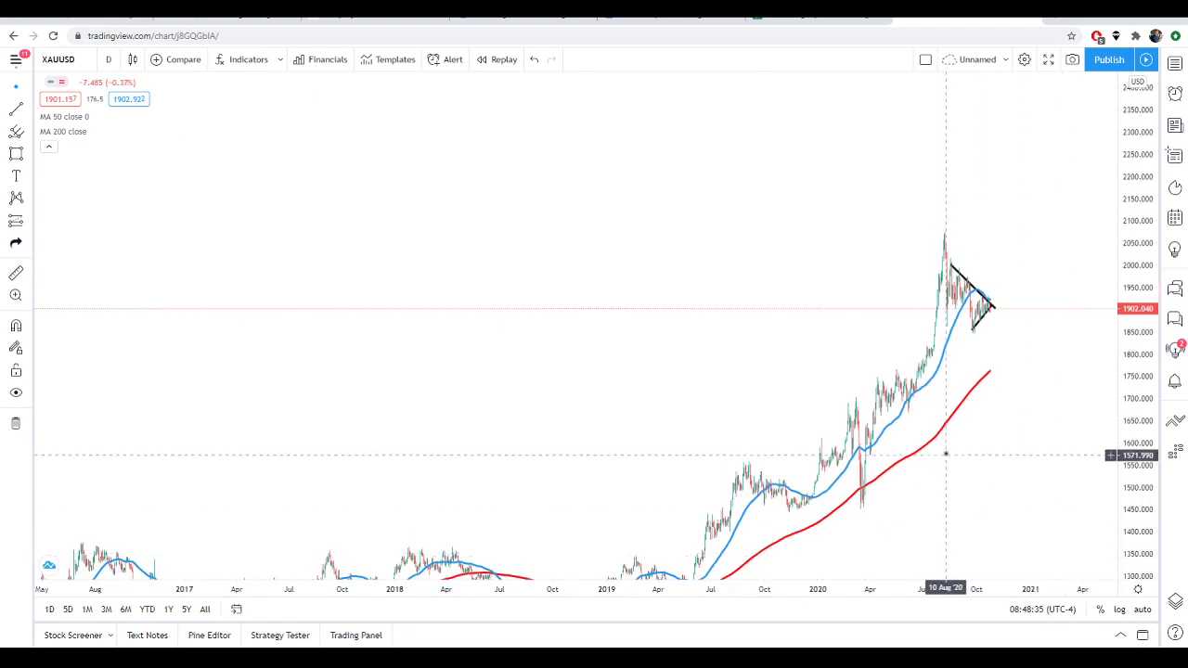
- Examine the daily gold trend around the converging trend lines and the 50 and 200 moving averages
{"action": "scroll", "coordinate": [885, 459], "scroll_direction": "up", "scroll_amount": 2}
{"action": "scroll", "coordinate": [971, 399], "scroll_direction": "up", "scroll_amount": 4}
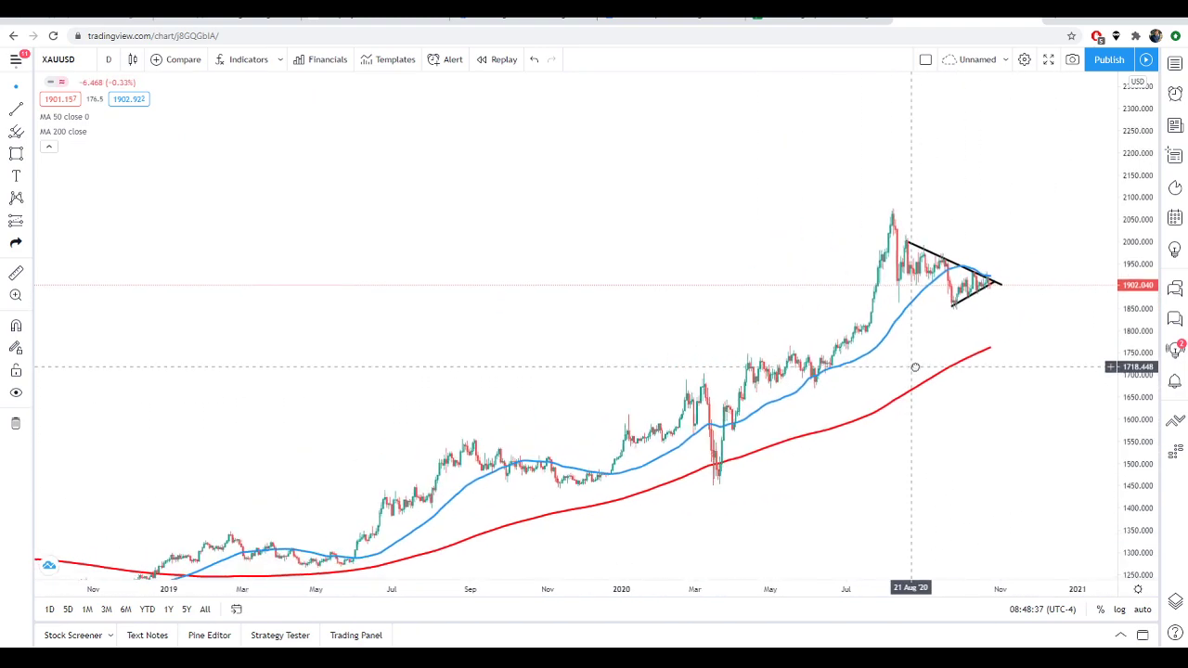
{"action": "scroll", "coordinate": [984, 413], "scroll_direction": "up", "scroll_amount": 3}
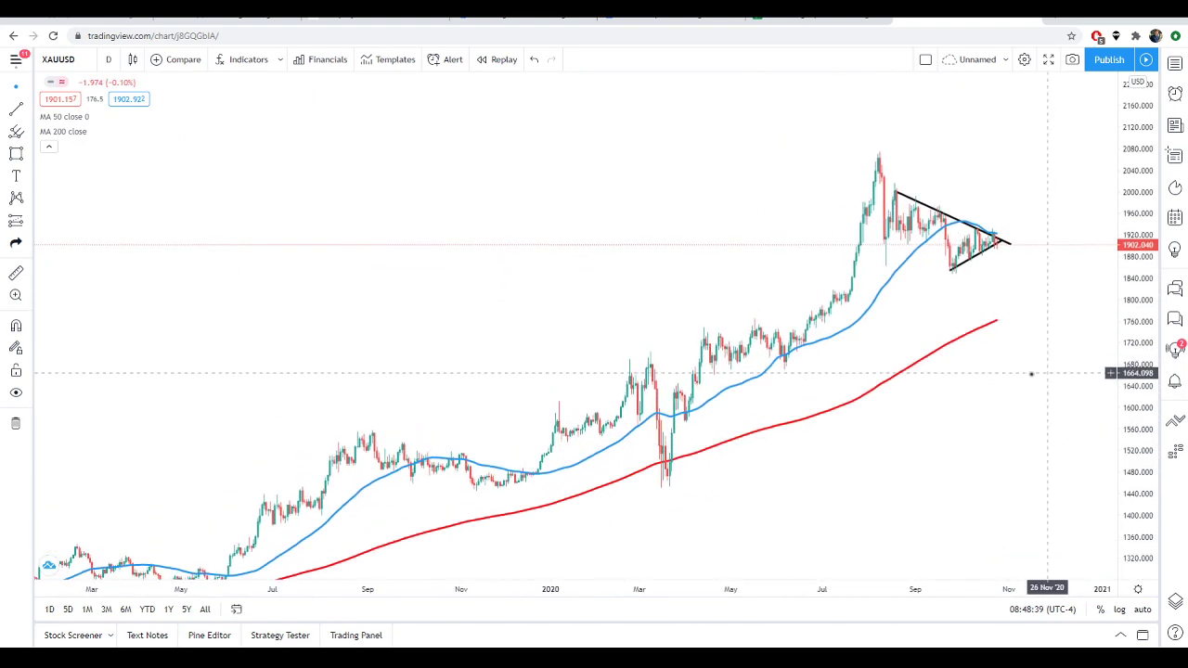
{"action": "left_click_drag", "start_coordinate": [772, 352], "coordinate": [882, 312]}
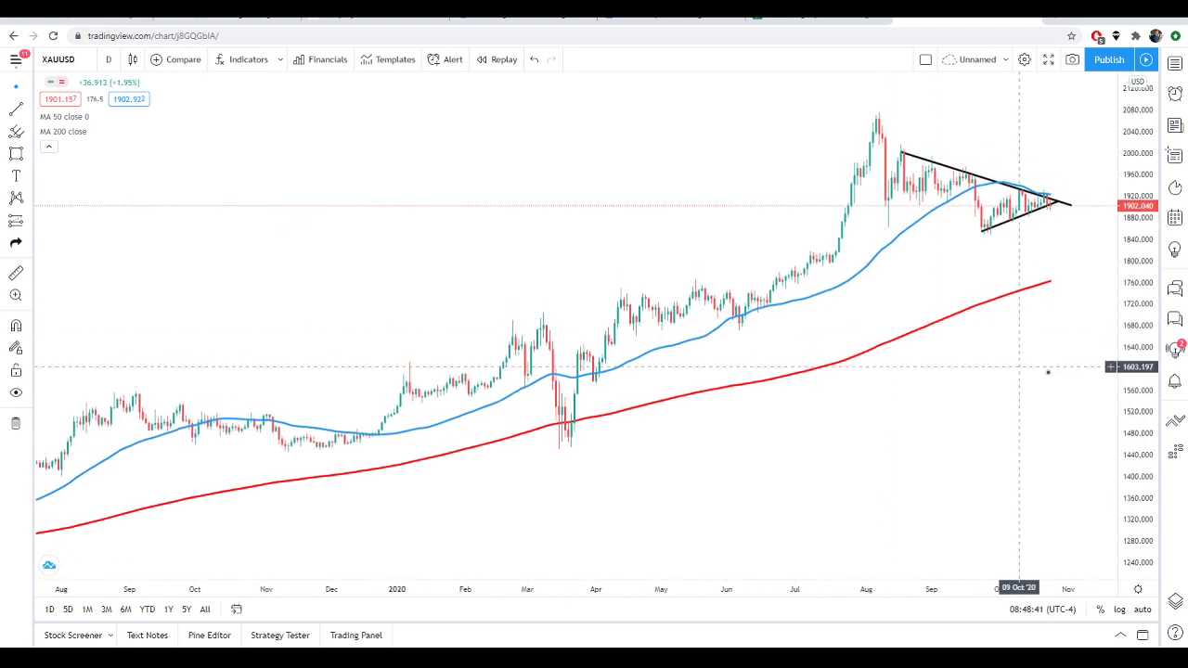
{"action": "scroll", "coordinate": [867, 279], "scroll_direction": "up", "scroll_amount": 3}
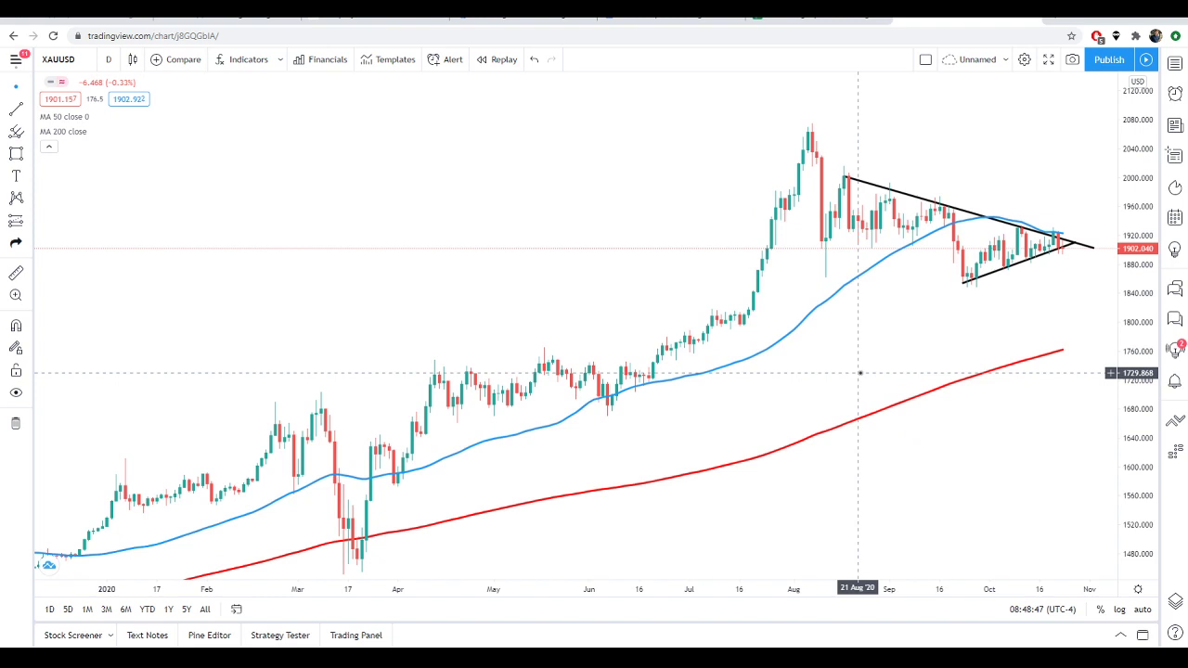
{"action": "left_click_drag", "start_coordinate": [858, 372], "coordinate": [764, 385]}
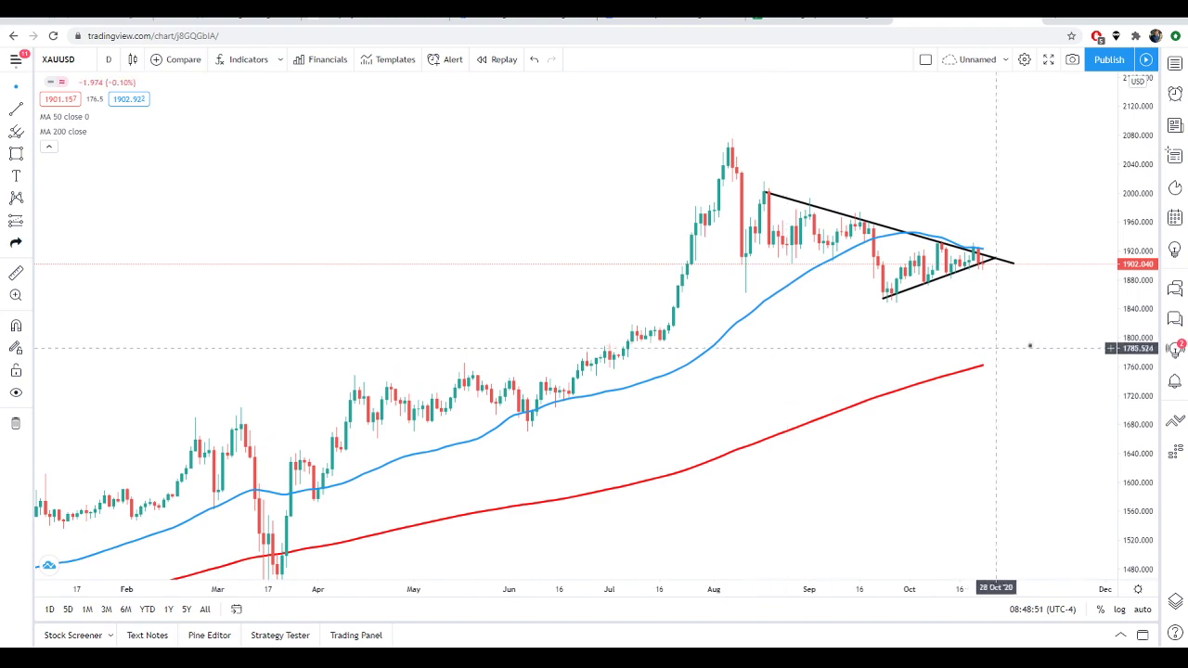
{"action": "left_click_drag", "start_coordinate": [1156, 339], "coordinate": [1151, 283]}
{"action": "scroll", "coordinate": [1047, 395], "scroll_direction": "up", "scroll_amount": 3}
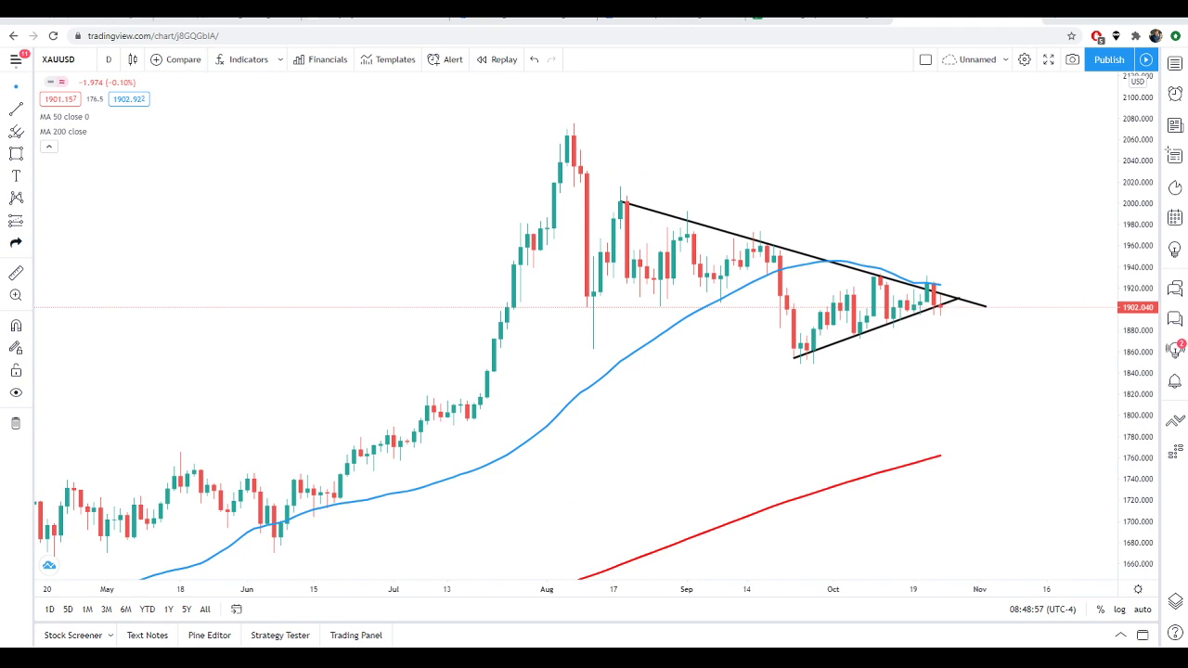
- Sketch a breakout and retest rising to about 2000, a resistance line across the August peak, and a drop to the circled 200 MA; clear everything
{"action": "mouse_move", "coordinate": [942, 307]}
{"action": "left_mouse_down"}
{"action": "mouse_move", "coordinate": [953, 271]}
{"action": "mouse_move", "coordinate": [984, 304]}
{"action": "mouse_move", "coordinate": [1066, 199]}
{"action": "mouse_move", "coordinate": [1049, 211]}
{"action": "left_mouse_up"}
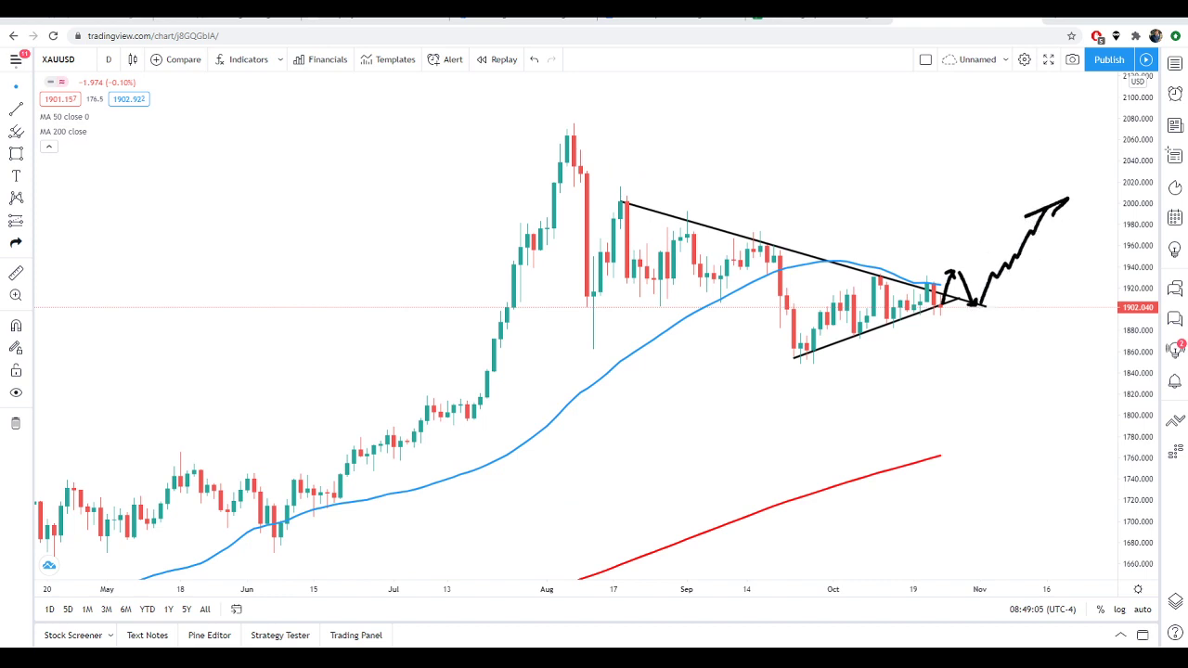
{"action": "left_click_drag", "start_coordinate": [515, 131], "coordinate": [1036, 148]}
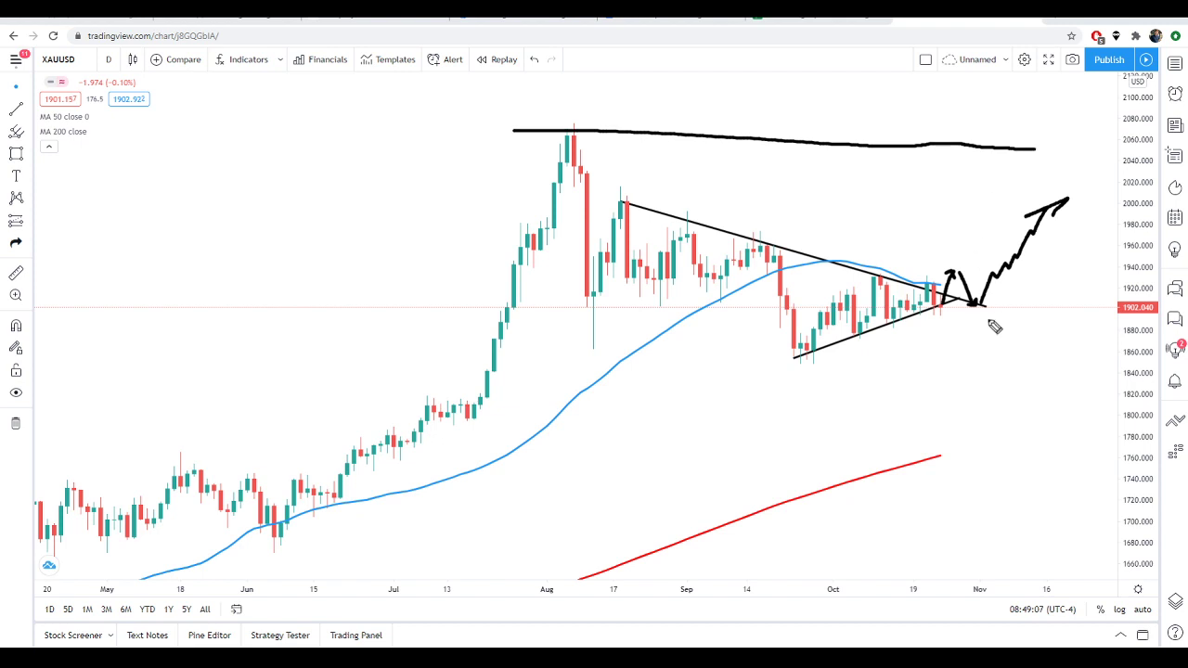
{"action": "mouse_move", "coordinate": [953, 306]}
{"action": "left_mouse_down"}
{"action": "mouse_move", "coordinate": [976, 430]}
{"action": "mouse_move", "coordinate": [955, 427]}
{"action": "mouse_move", "coordinate": [1060, 431]}
{"action": "mouse_move", "coordinate": [929, 424]}
{"action": "left_mouse_up"}
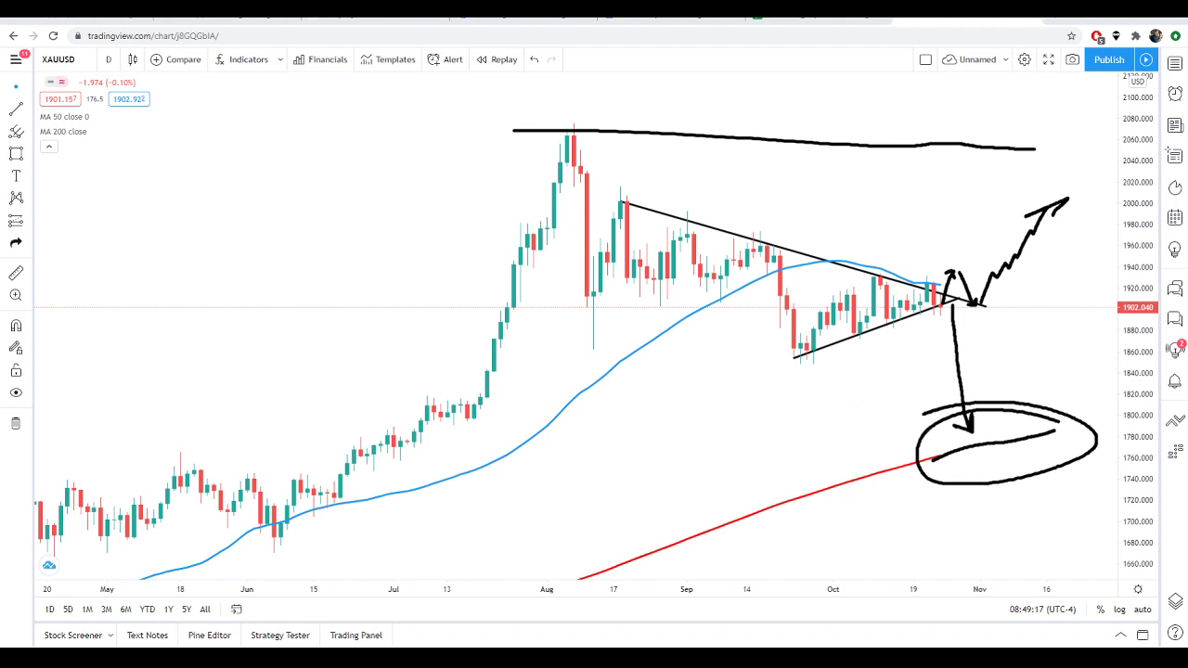
{"action": "key", "text": "Escape"}
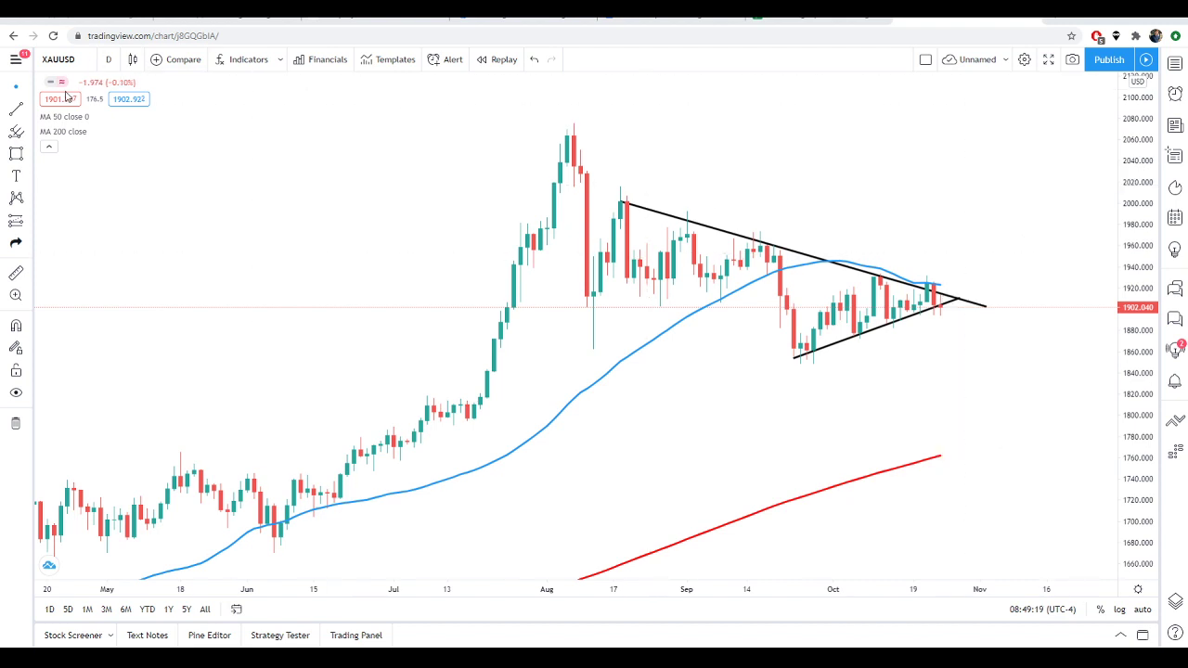
- Draw a falling trend line from about 1911 on 11 August through the late September lows to about 1787 in mid-November
{"action": "left_click", "coordinate": [16, 108]}
{"action": "left_click_drag", "start_coordinate": [587, 297], "coordinate": [1033, 428]}
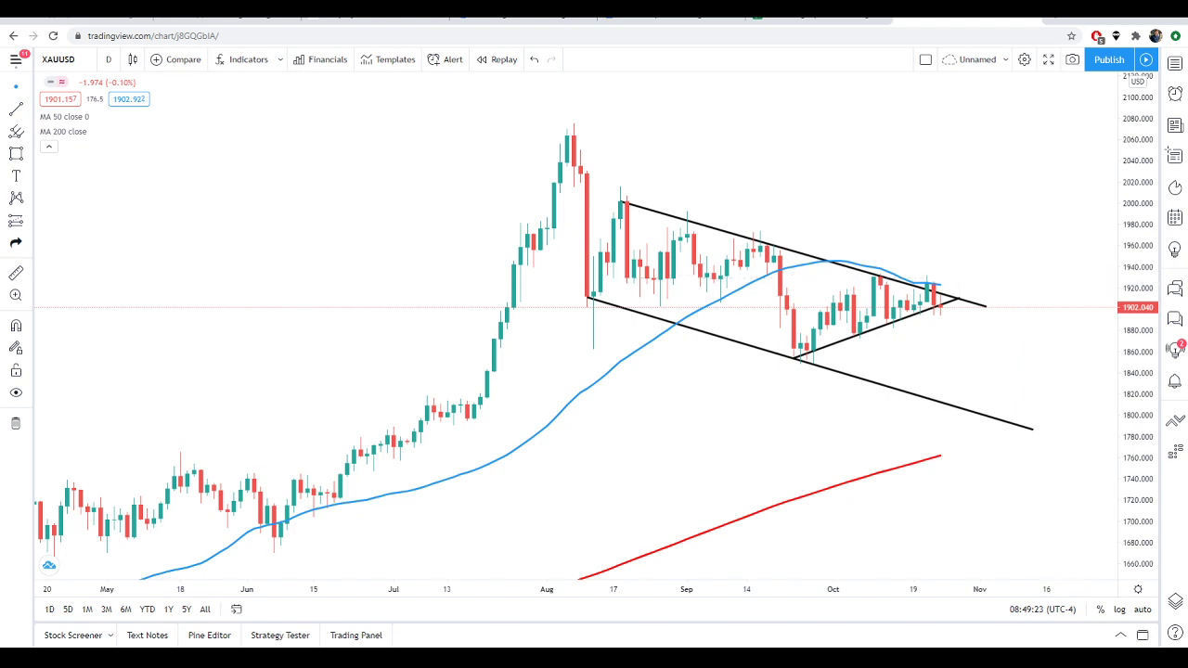
- Start a Path at the latest price and zigzag it down through about 1886, 1905, 1861 and 1890 to about 1790 on the lower trend line
{"action": "left_click", "coordinate": [29, 220]}
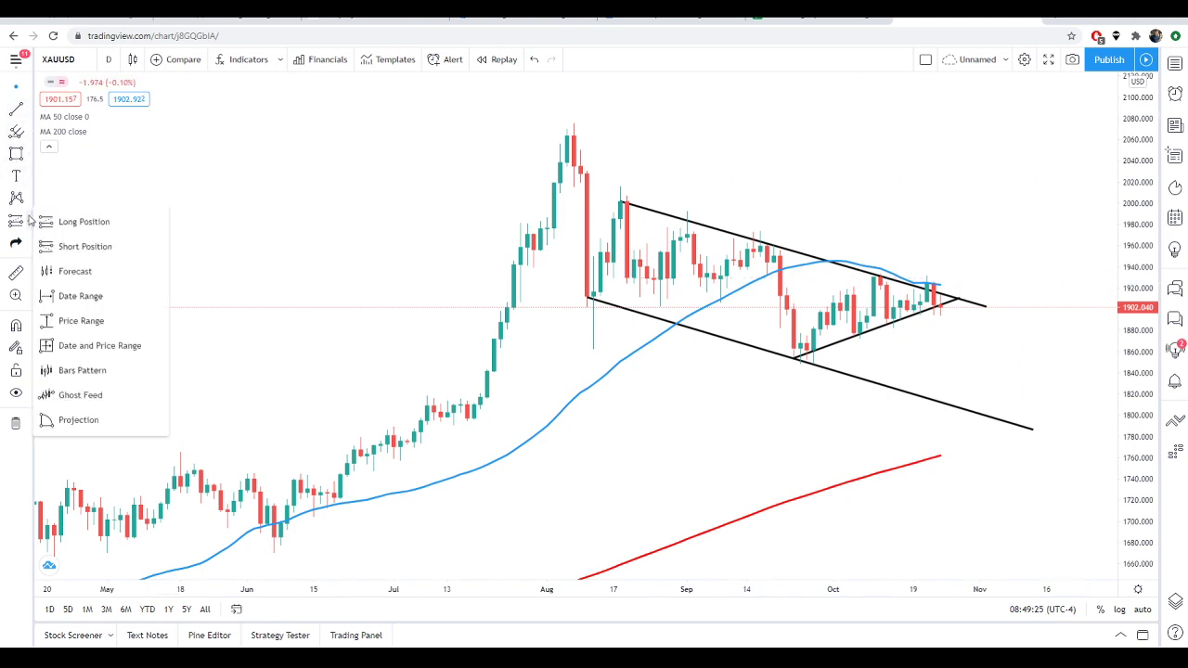
{"action": "left_click", "coordinate": [29, 134]}
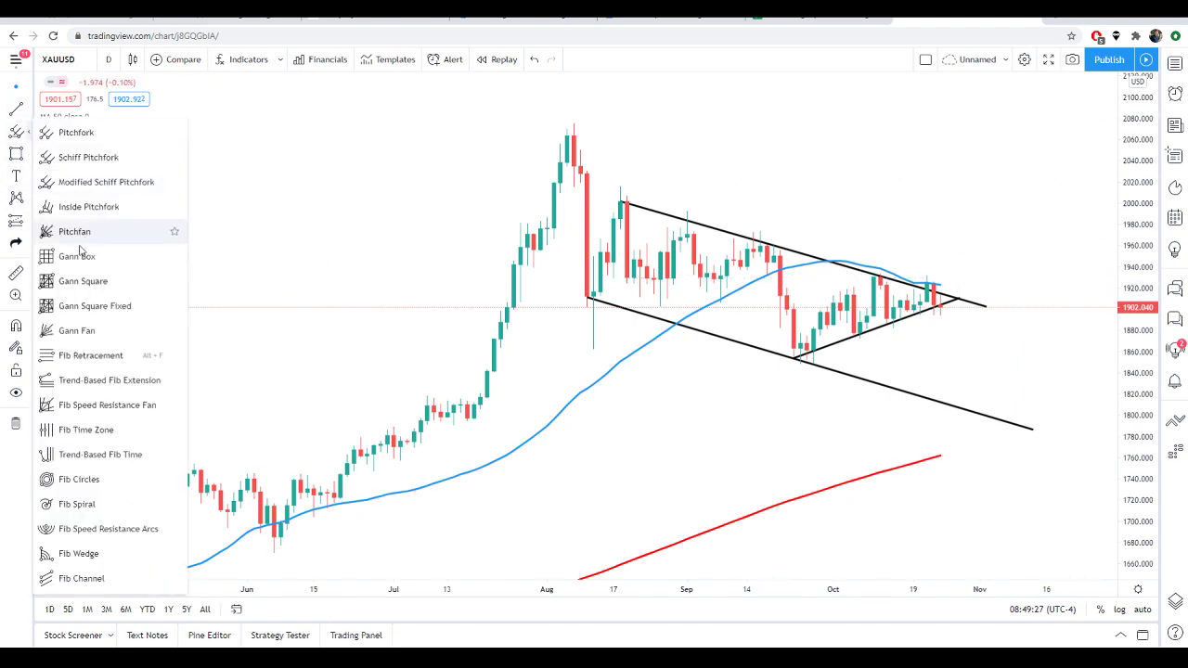
{"action": "left_click", "coordinate": [28, 154]}
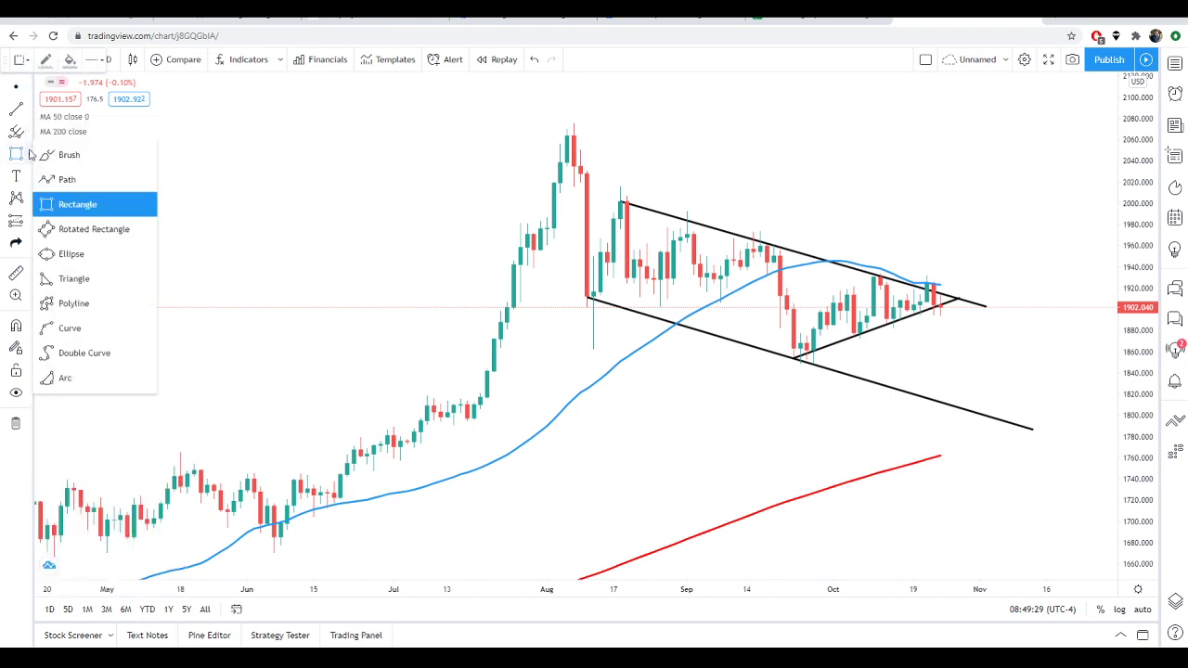
{"action": "left_click", "coordinate": [30, 154]}
{"action": "left_click", "coordinate": [28, 154]}
{"action": "left_click", "coordinate": [63, 178]}
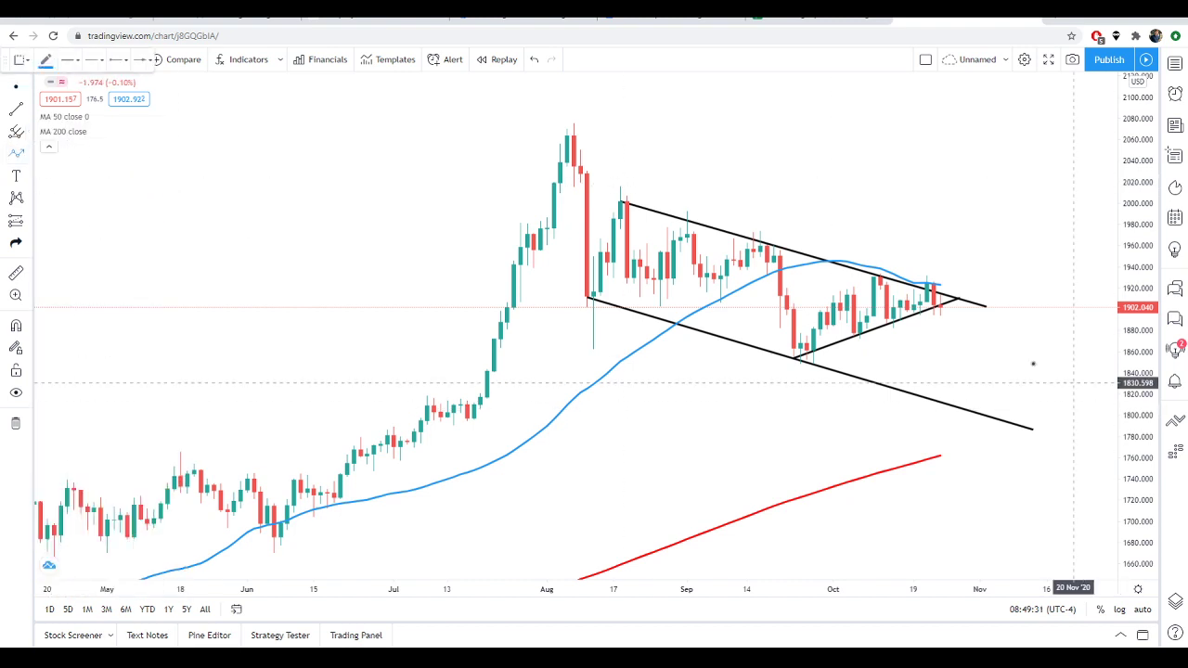
{"action": "left_click", "coordinate": [940, 304]}
{"action": "left_click", "coordinate": [947, 323]}
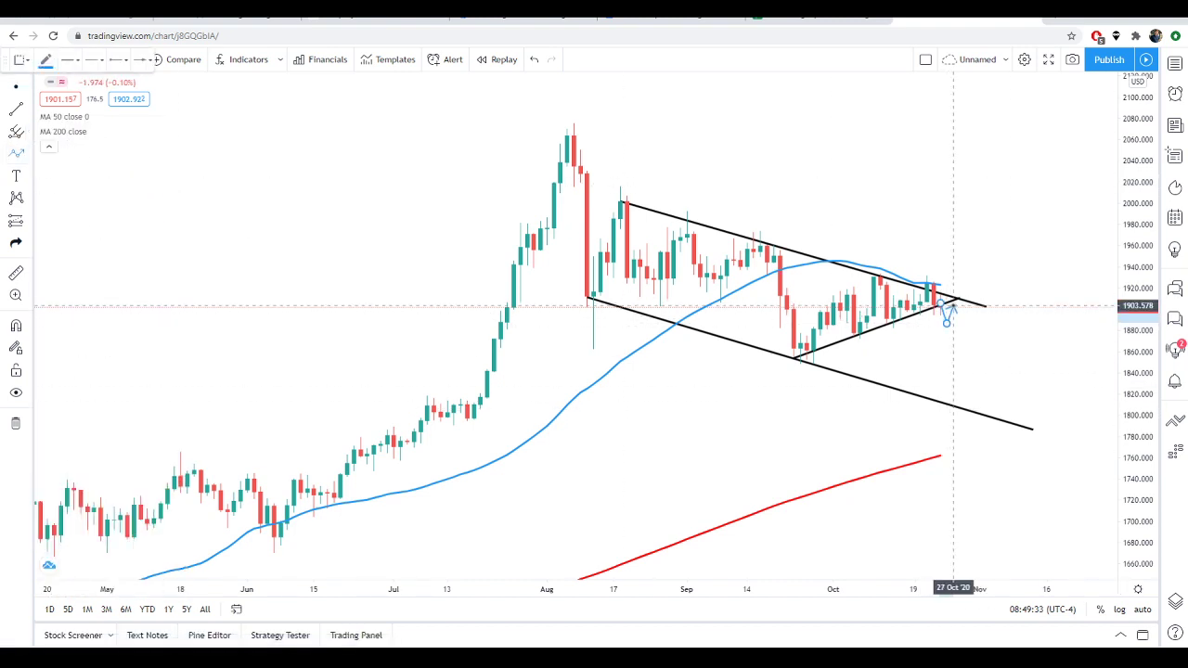
{"action": "left_click", "coordinate": [953, 303]}
{"action": "left_click", "coordinate": [981, 350]}
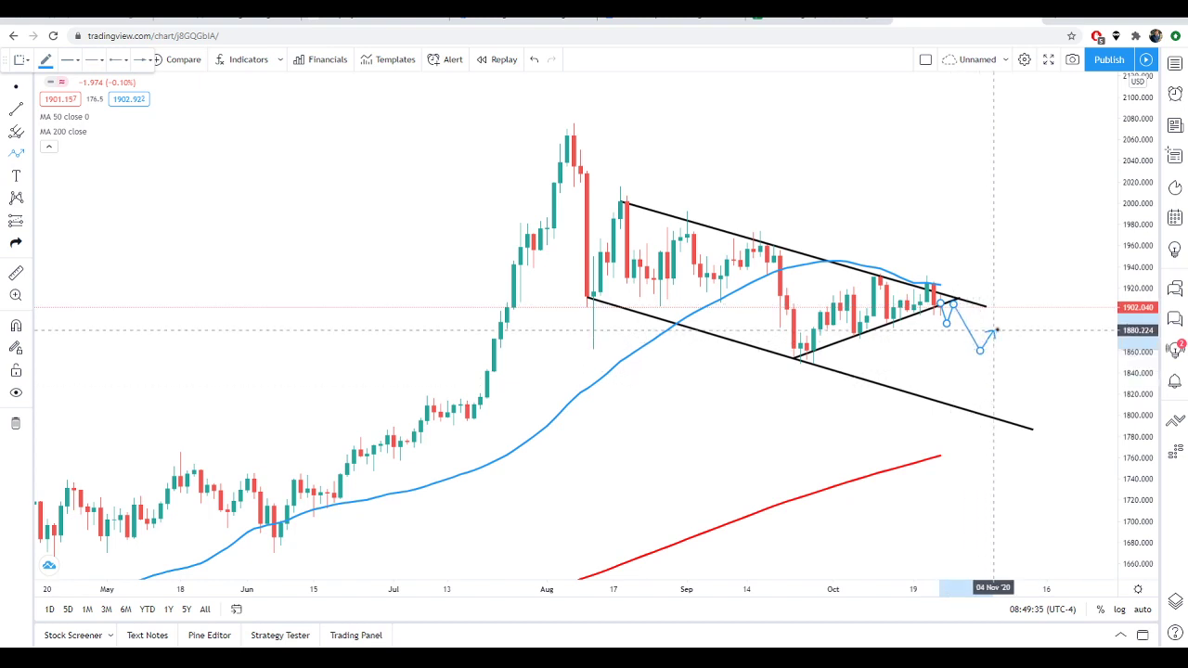
{"action": "left_click", "coordinate": [1000, 320]}
{"action": "left_click", "coordinate": [1026, 425]}
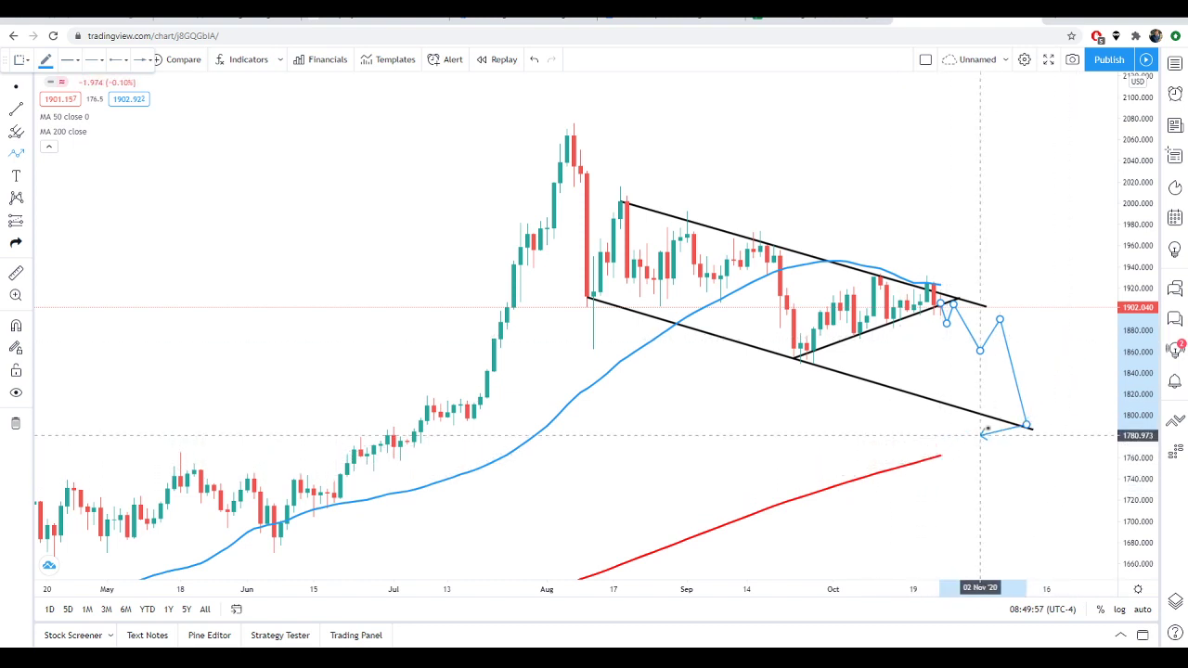
- Continue the path up to about 1915, back to about 1887, and finish it at about 2073
{"action": "left_click", "coordinate": [1086, 293]}
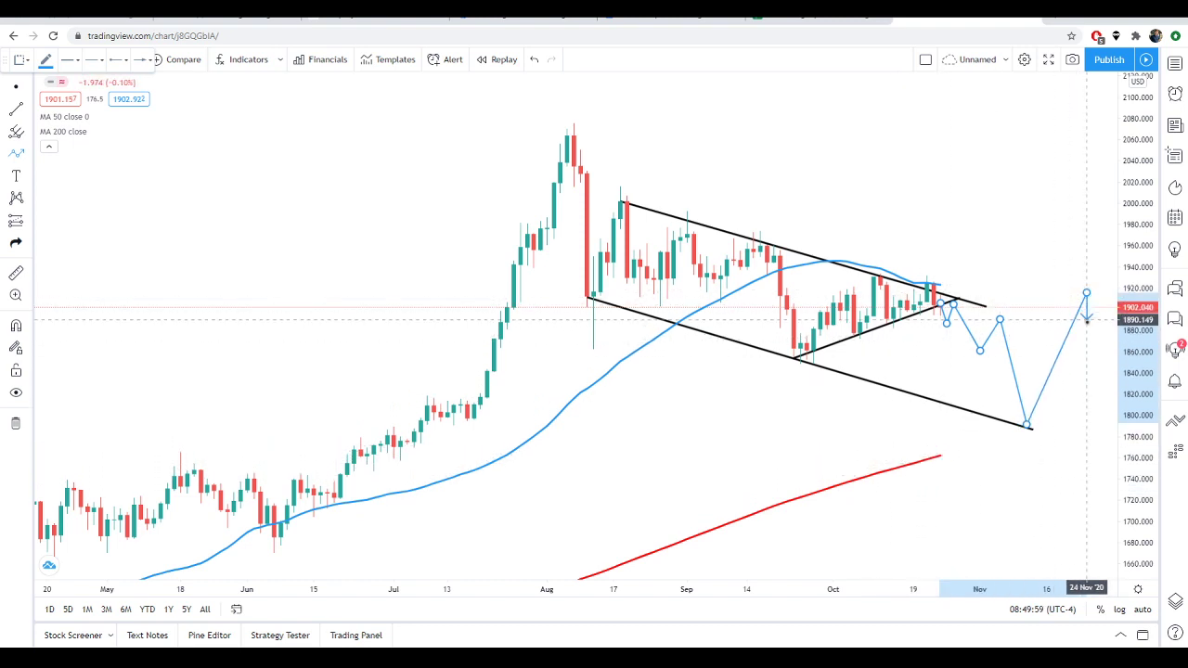
{"action": "left_click", "coordinate": [1094, 323]}
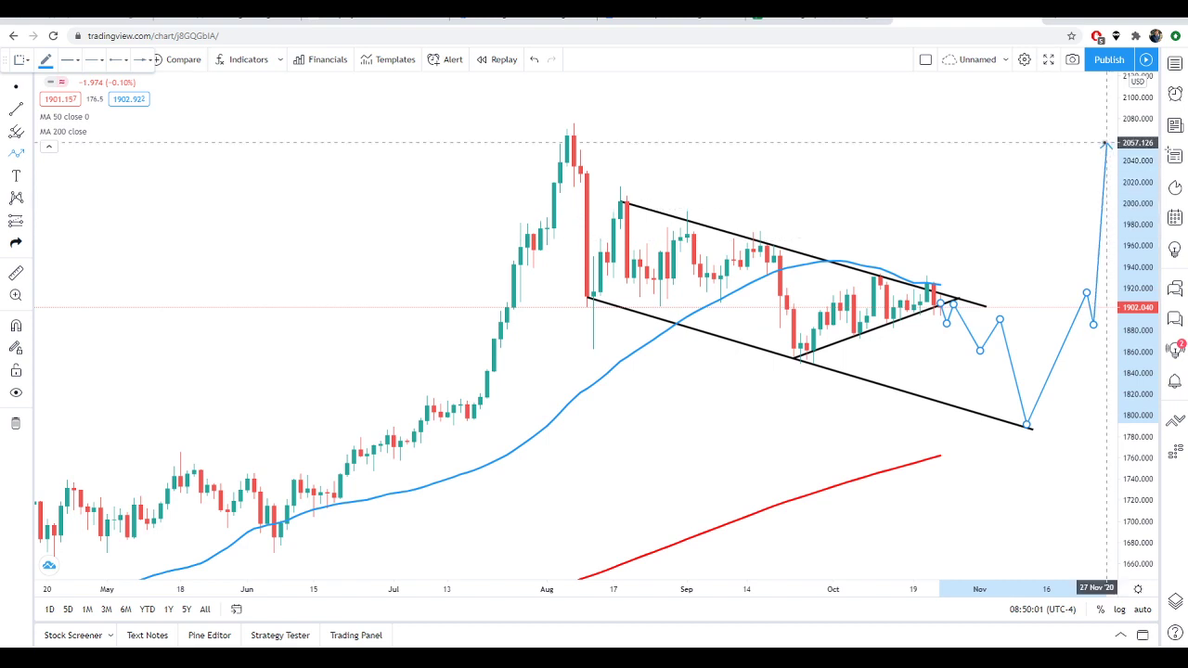
{"action": "right_click", "coordinate": [1113, 124]}
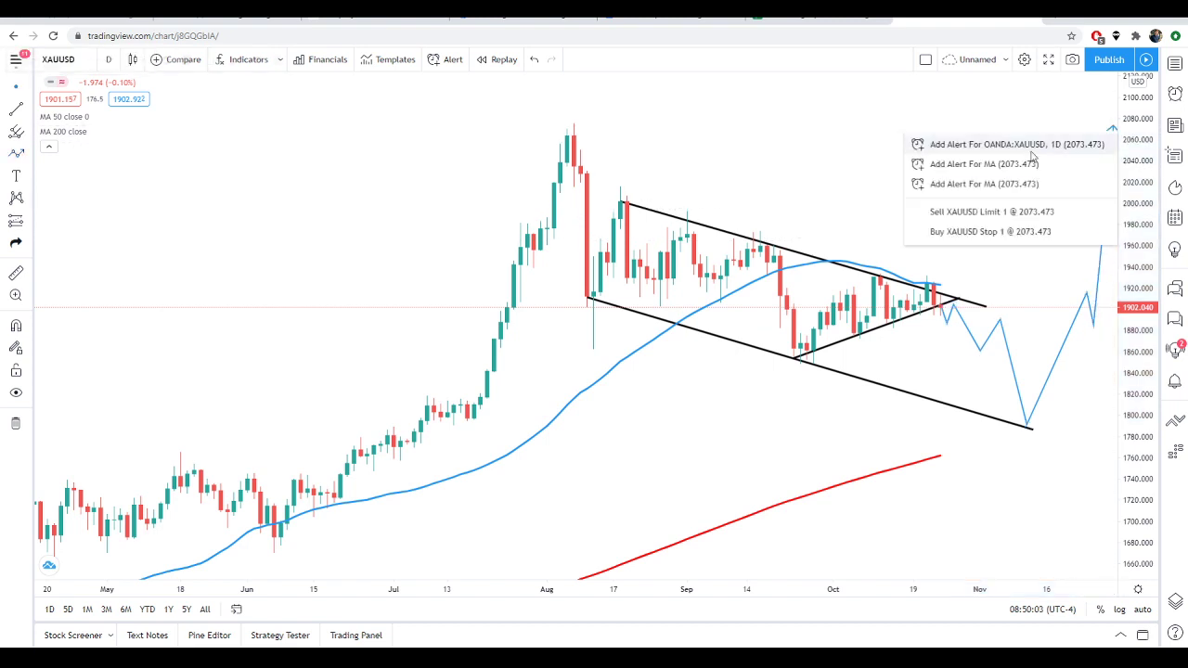
{"action": "left_click", "coordinate": [907, 243]}
- Move the path's arrowhead to about 2067 in mid-December and extend the upper falling trend line to about 1860 around 10 December
{"action": "left_click_drag", "start_coordinate": [907, 244], "coordinate": [738, 243]}
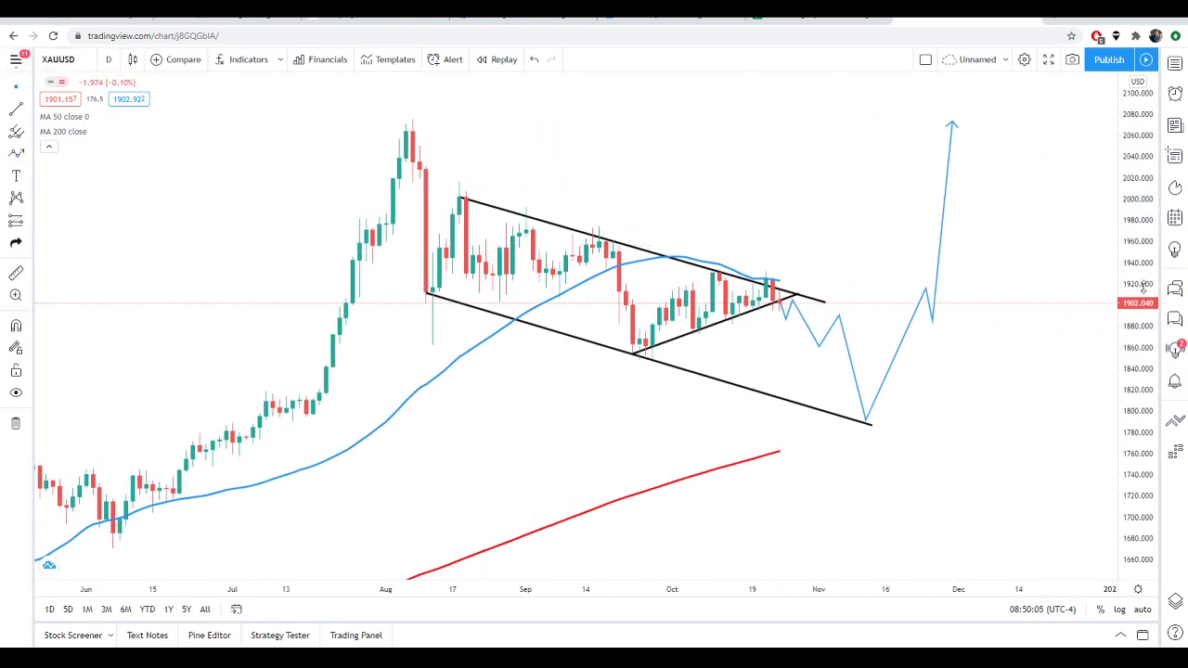
{"action": "left_click", "coordinate": [953, 120]}
{"action": "mouse_move", "coordinate": [953, 120]}
{"action": "left_mouse_down"}
{"action": "mouse_move", "coordinate": [994, 124]}
{"action": "mouse_move", "coordinate": [986, 247]}
{"action": "mouse_move", "coordinate": [997, 130]}
{"action": "left_mouse_up"}
{"action": "left_click", "coordinate": [869, 241]}
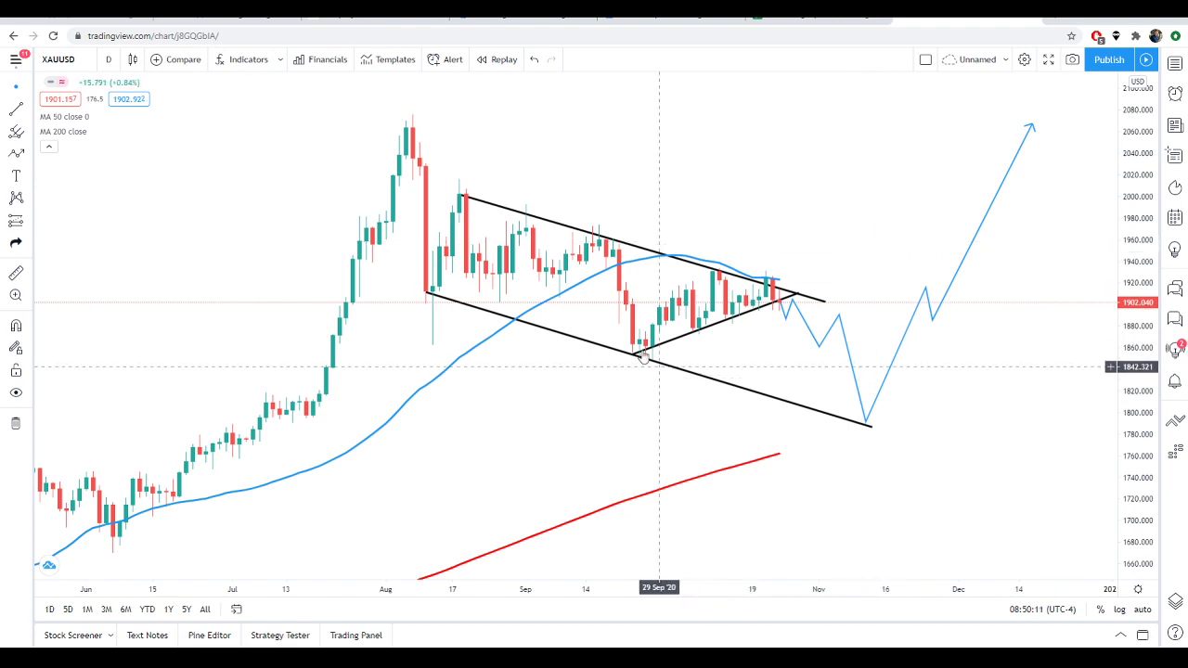
{"action": "left_click_drag", "start_coordinate": [830, 300], "coordinate": [1005, 346]}
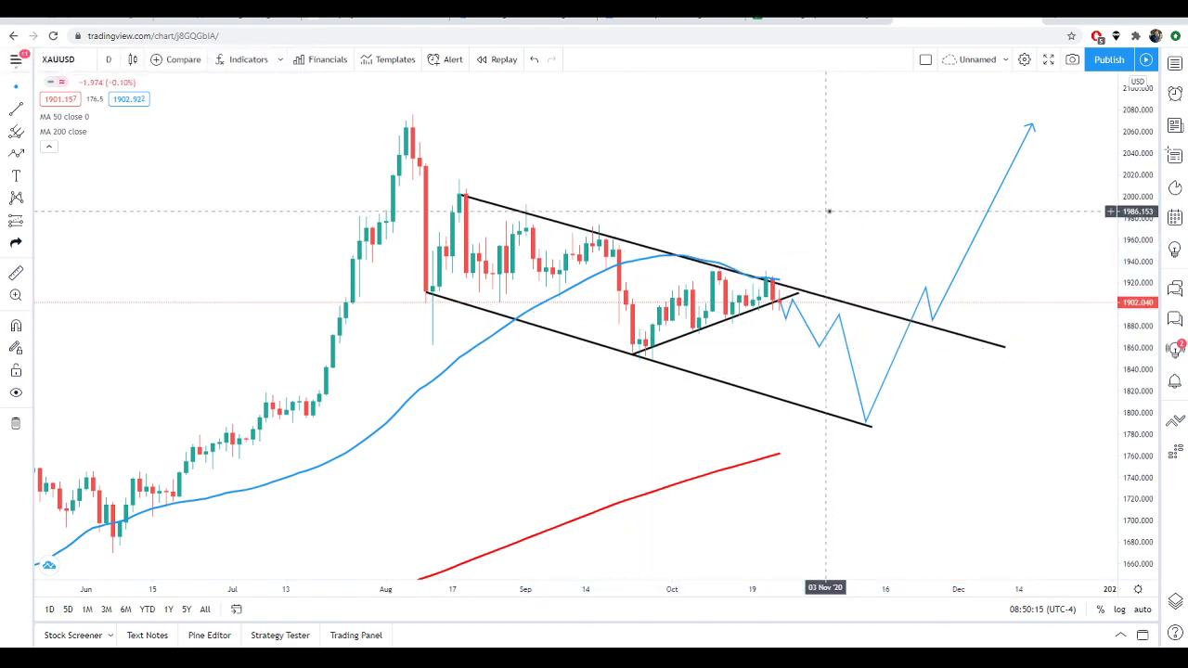